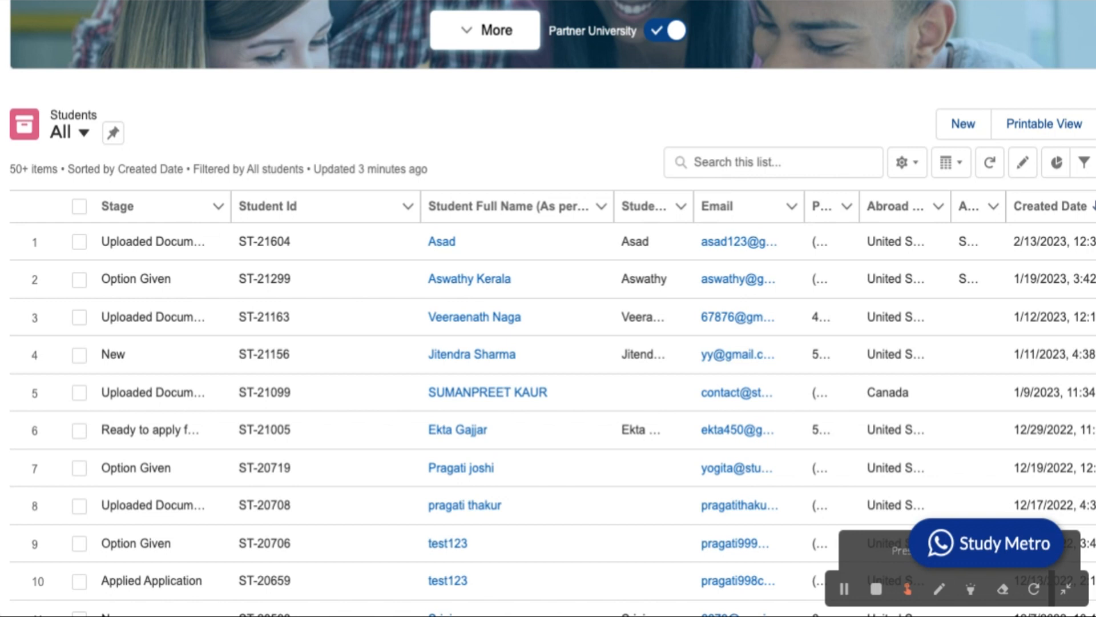
Open the most recently created student's record from the Students list.
{"action": "scroll", "coordinate": [653, 399], "scroll_direction": "up", "scroll_amount": 2}
{"action": "scroll", "coordinate": [652, 399], "scroll_direction": "up", "scroll_amount": 4}
{"action": "scroll", "coordinate": [653, 399], "scroll_direction": "down", "scroll_amount": 2}
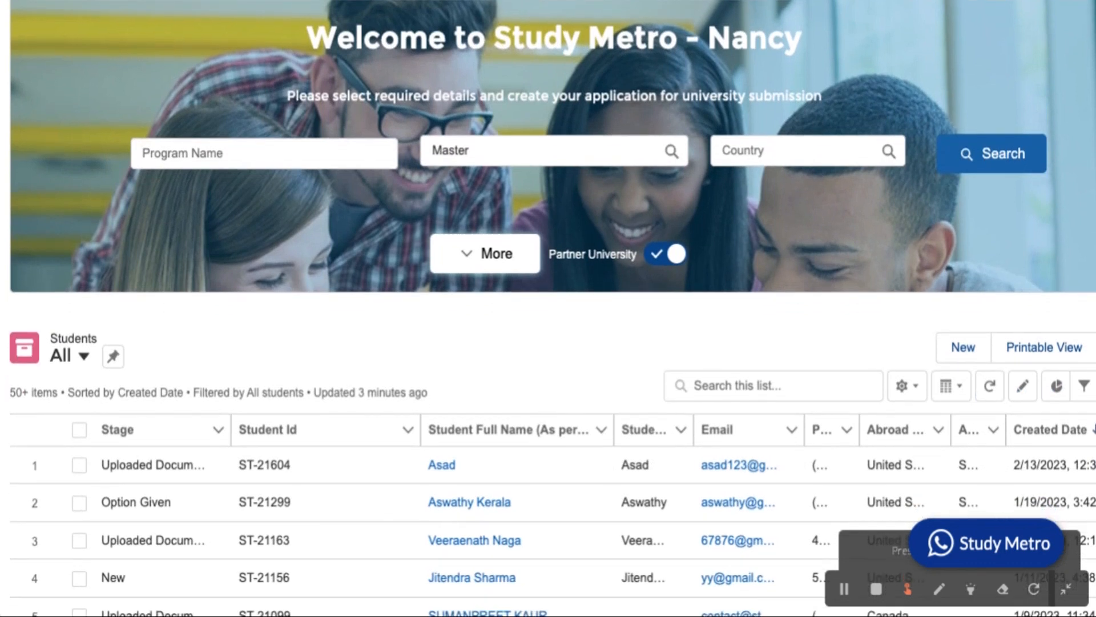
{"action": "scroll", "coordinate": [354, 447], "scroll_direction": "up", "scroll_amount": 2}
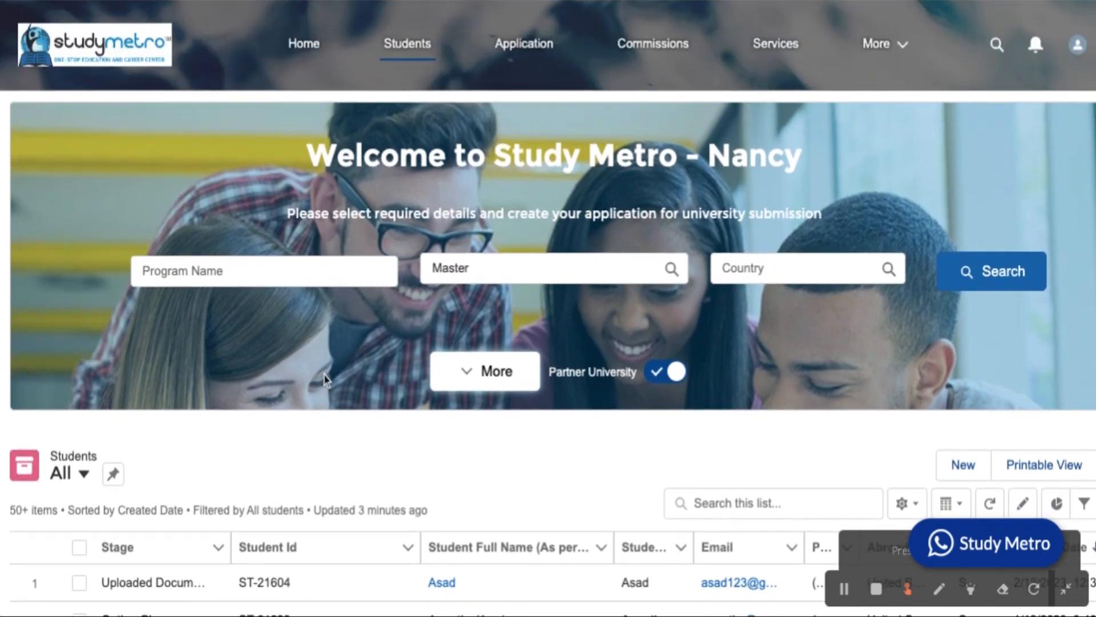
{"action": "scroll", "coordinate": [326, 379], "scroll_direction": "down", "scroll_amount": 6}
{"action": "scroll", "coordinate": [326, 379], "scroll_direction": "down", "scroll_amount": 1}
{"action": "scroll", "coordinate": [326, 380], "scroll_direction": "up", "scroll_amount": 1}
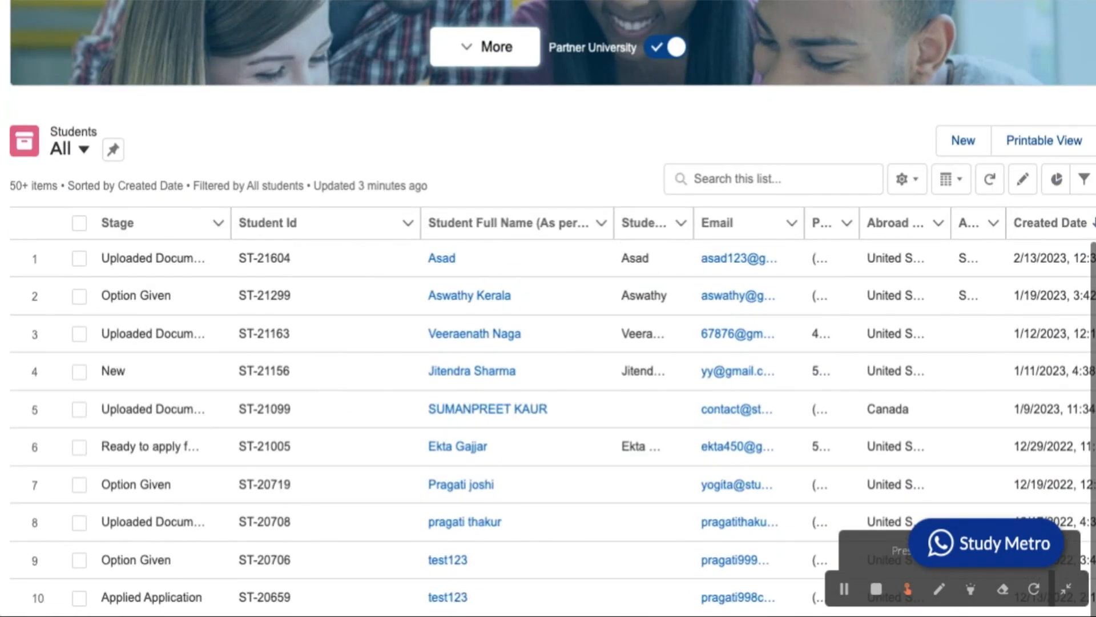
{"action": "scroll", "coordinate": [420, 351], "scroll_direction": "up", "scroll_amount": 1}
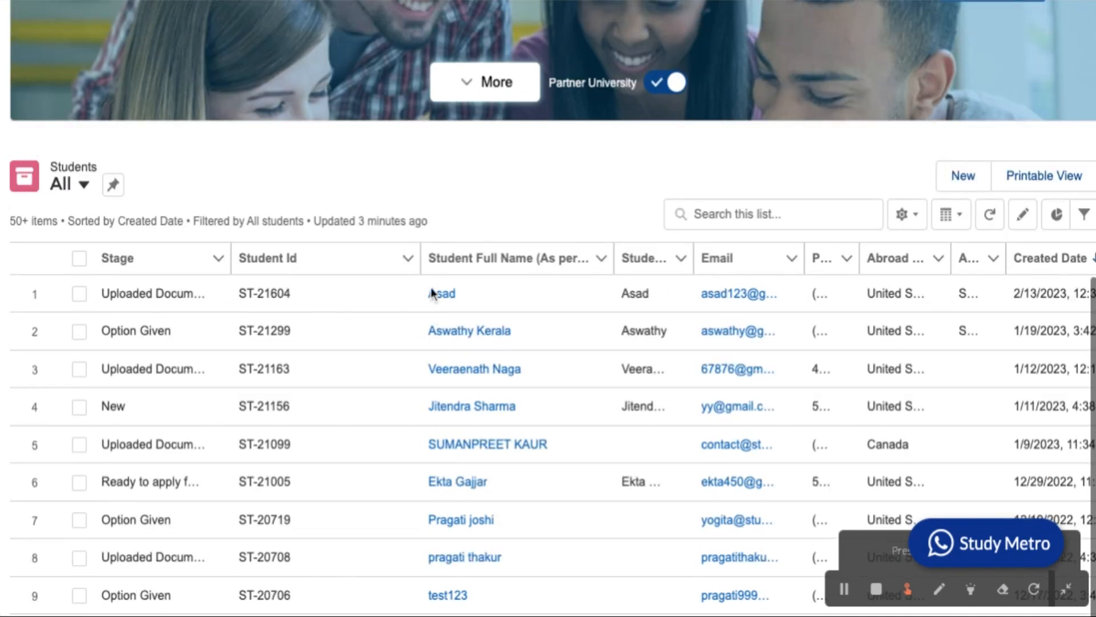
{"action": "left_click", "coordinate": [443, 296]}
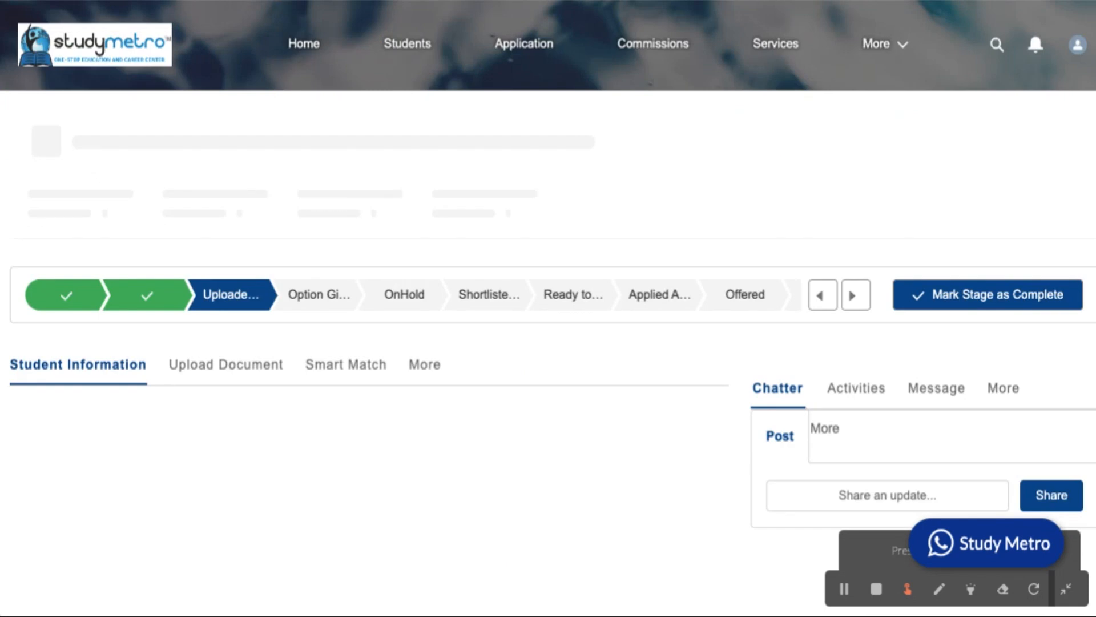
Scroll through the student's Information section and Chatter feed.
{"action": "scroll", "coordinate": [548, 308], "scroll_direction": "down", "scroll_amount": 6}
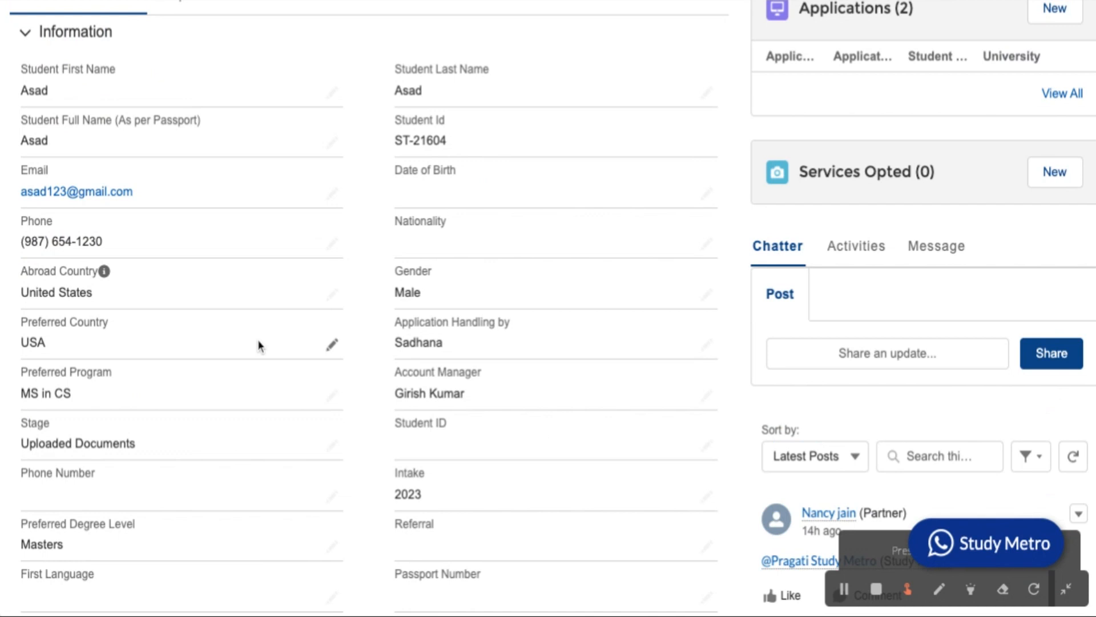
{"action": "scroll", "coordinate": [258, 341], "scroll_direction": "down", "scroll_amount": 2}
{"action": "scroll", "coordinate": [258, 346], "scroll_direction": "up", "scroll_amount": 4}
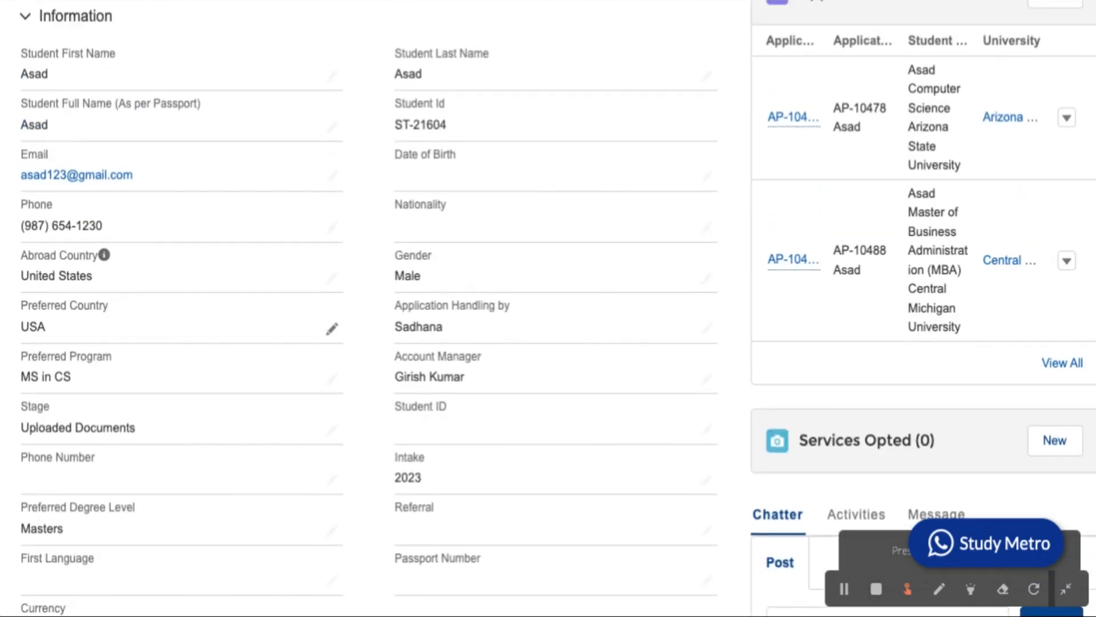
{"action": "scroll", "coordinate": [773, 303], "scroll_direction": "down", "scroll_amount": 5}
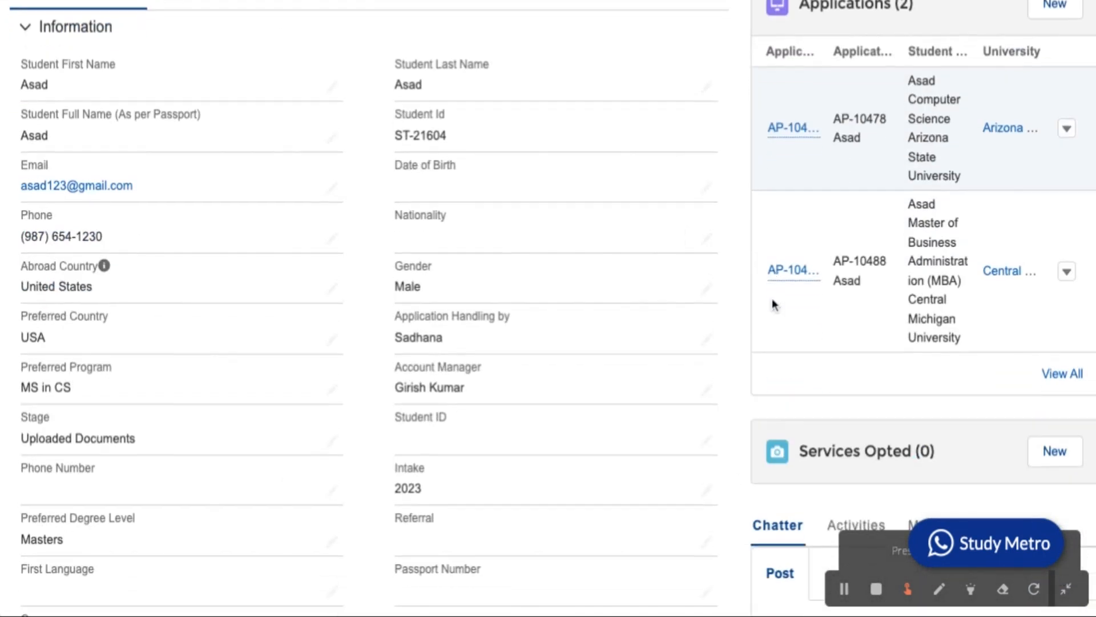
{"action": "scroll", "coordinate": [772, 298], "scroll_direction": "down", "scroll_amount": 1}
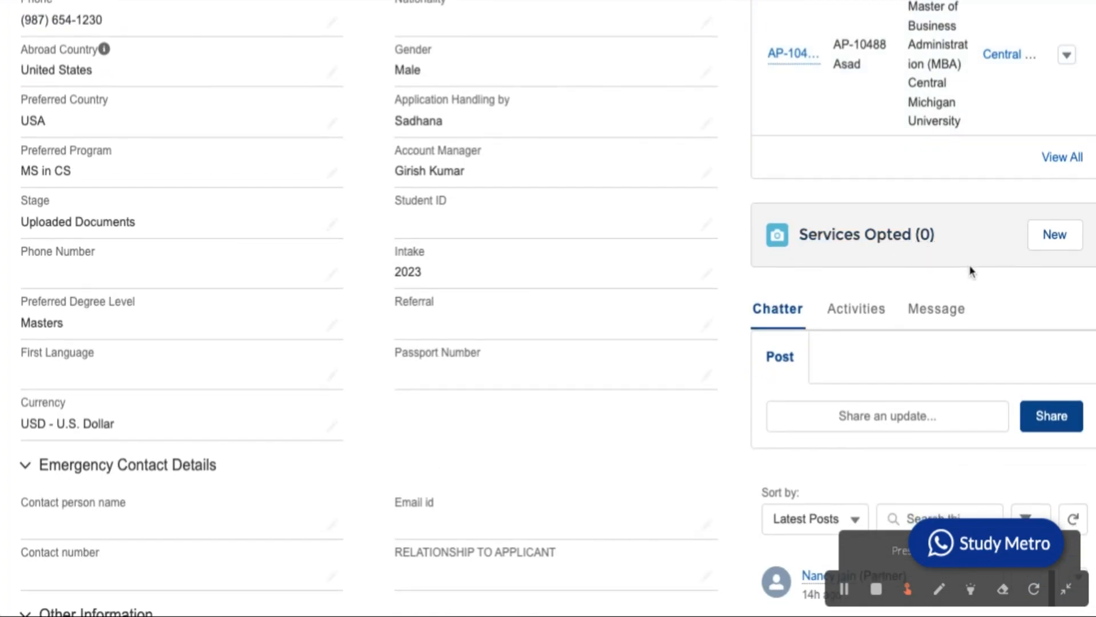
{"action": "scroll", "coordinate": [971, 271], "scroll_direction": "down", "scroll_amount": 1}
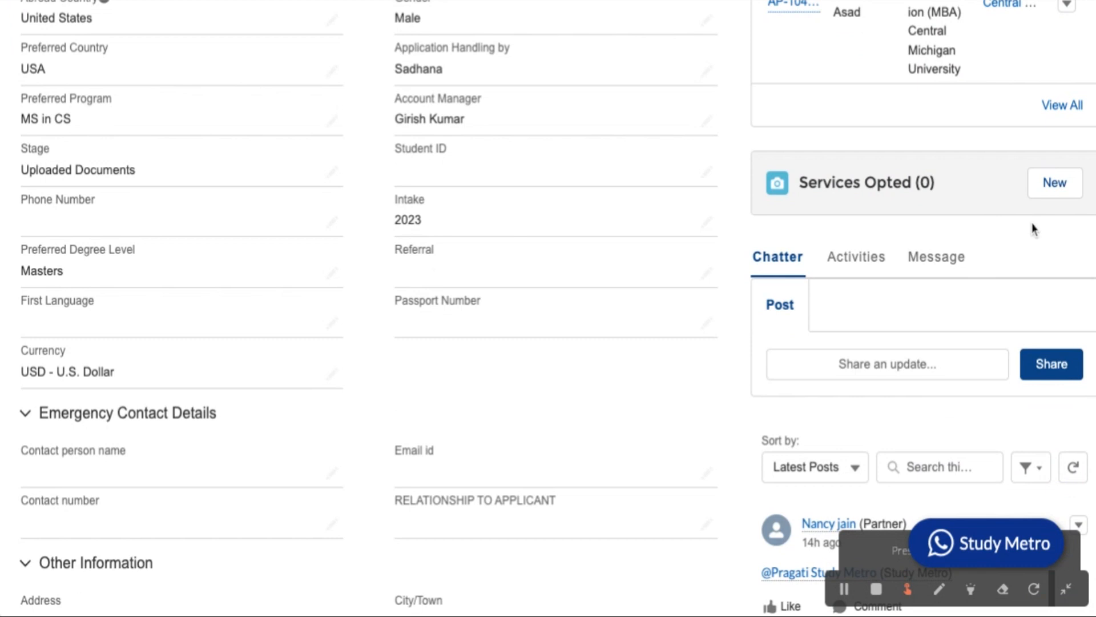
{"action": "scroll", "coordinate": [928, 293], "scroll_direction": "down", "scroll_amount": 2}
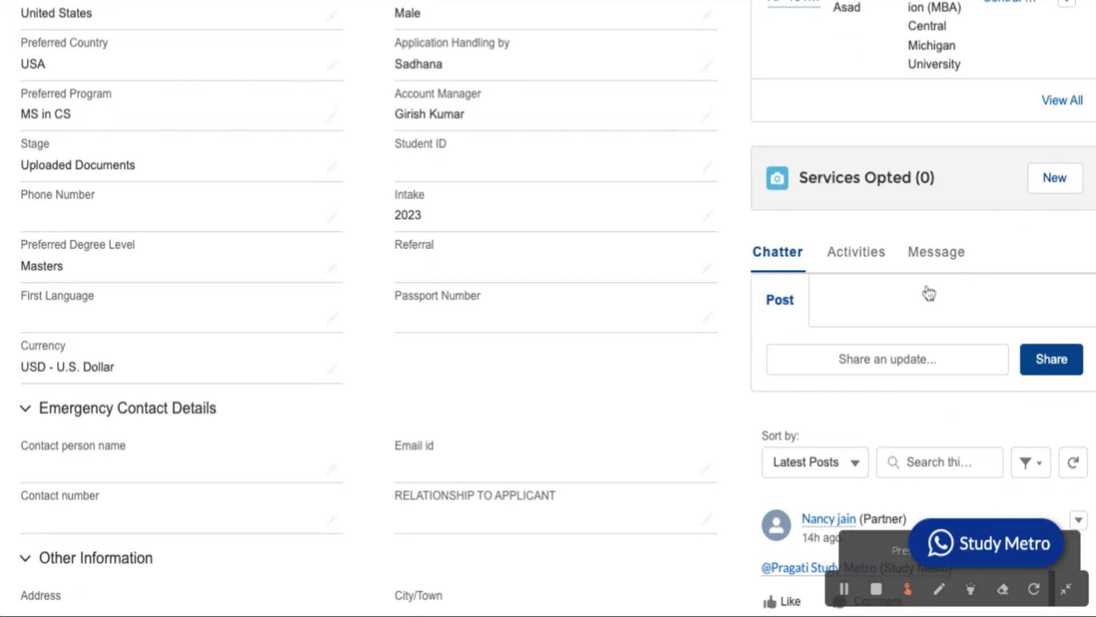
{"action": "scroll", "coordinate": [927, 292], "scroll_direction": "down", "scroll_amount": 2}
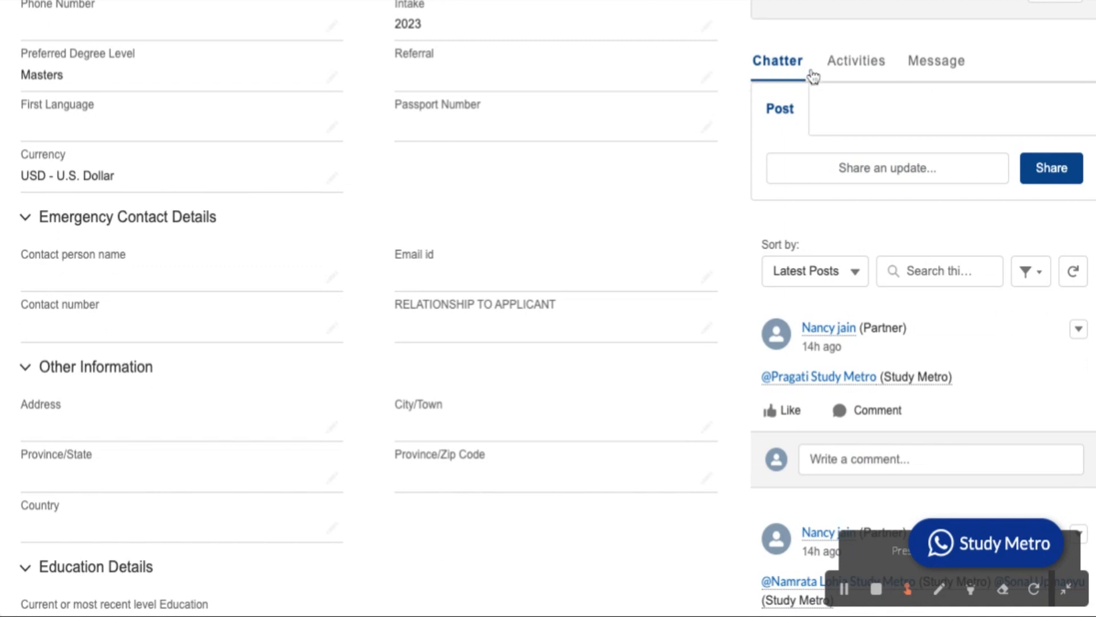
{"action": "scroll", "coordinate": [851, 258], "scroll_direction": "down", "scroll_amount": 1}
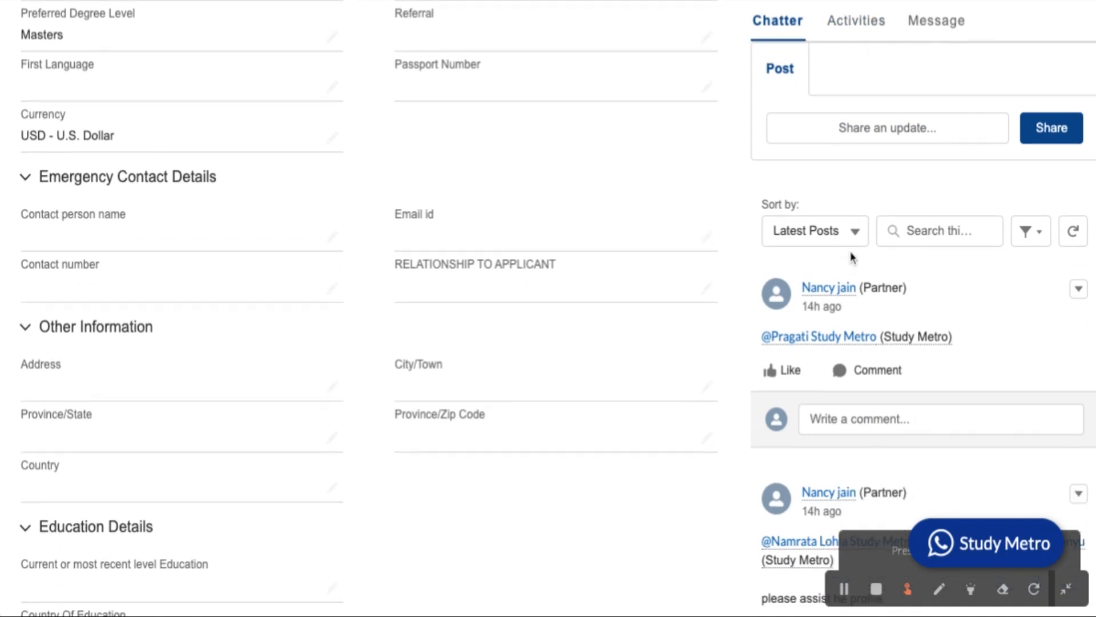
{"action": "scroll", "coordinate": [866, 227], "scroll_direction": "up", "scroll_amount": 1}
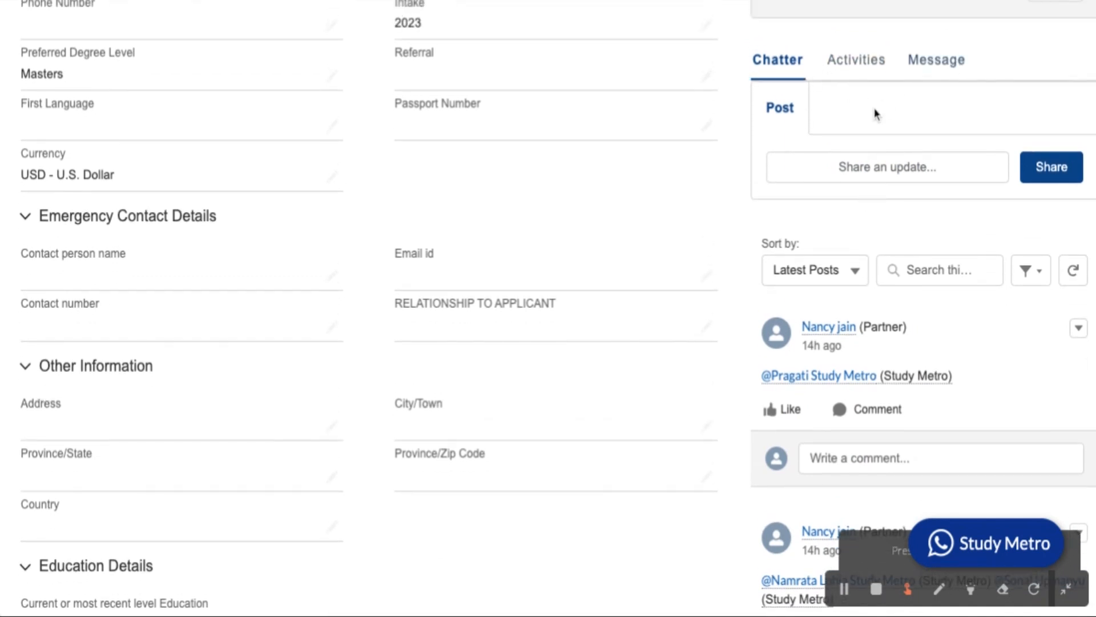
{"action": "scroll", "coordinate": [843, 251], "scroll_direction": "down", "scroll_amount": 1}
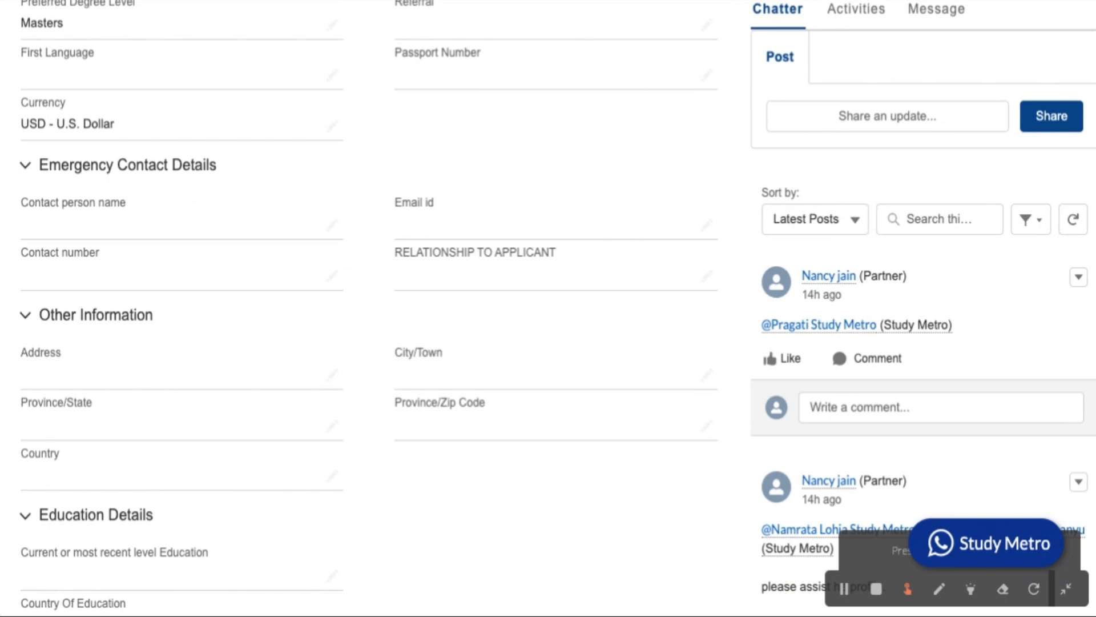
{"action": "scroll", "coordinate": [839, 217], "scroll_direction": "up", "scroll_amount": 1}
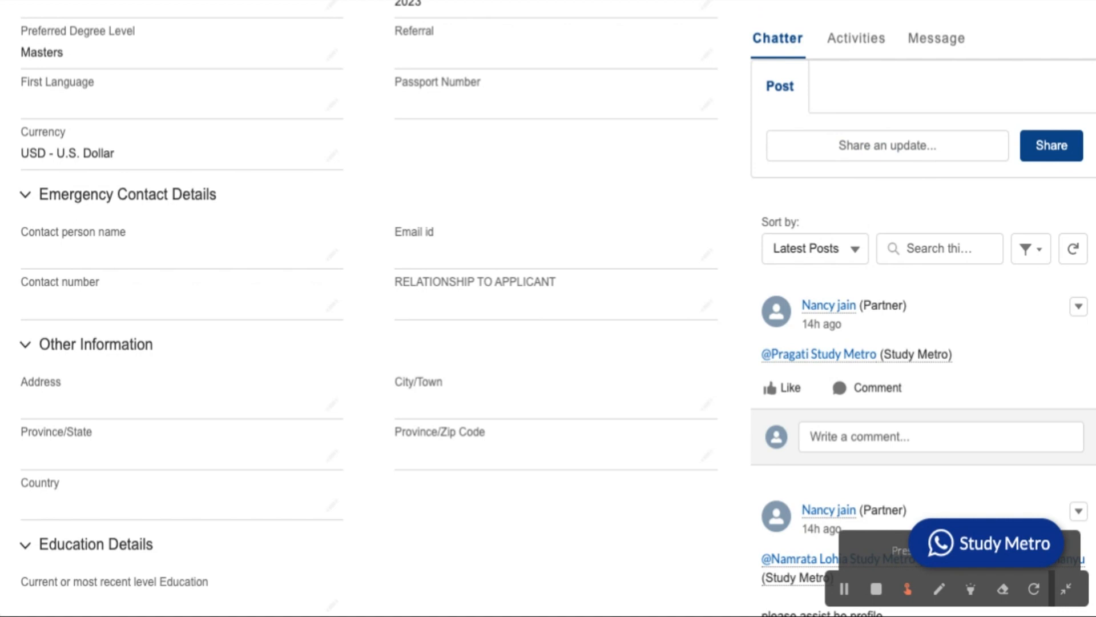
{"action": "scroll", "coordinate": [548, 309], "scroll_direction": "up", "scroll_amount": 10}
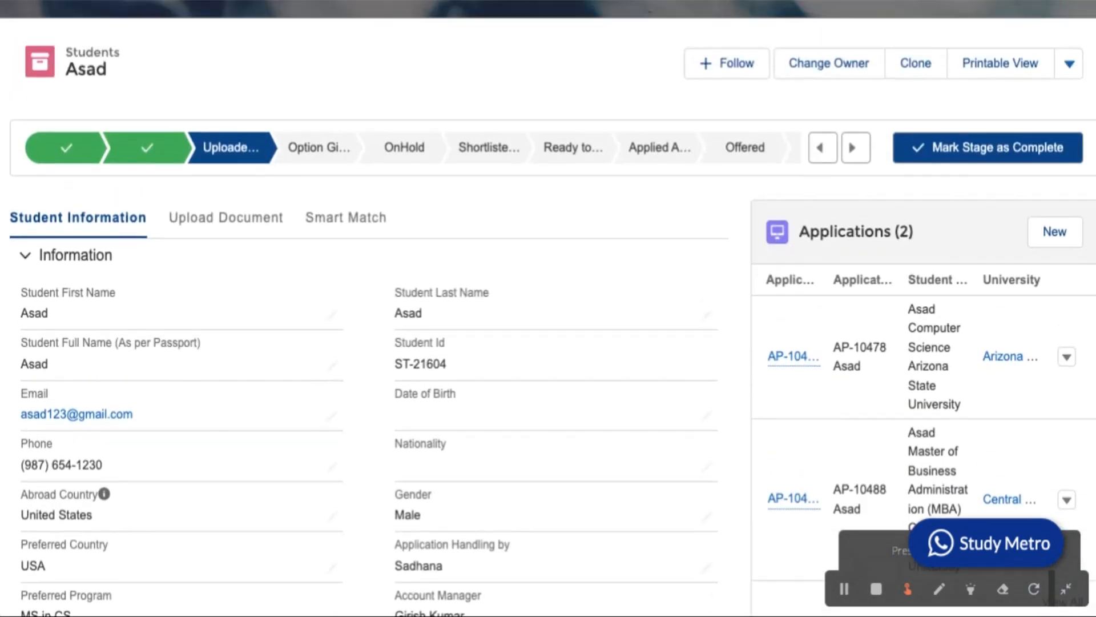
{"action": "scroll", "coordinate": [858, 262], "scroll_direction": "down", "scroll_amount": 10}
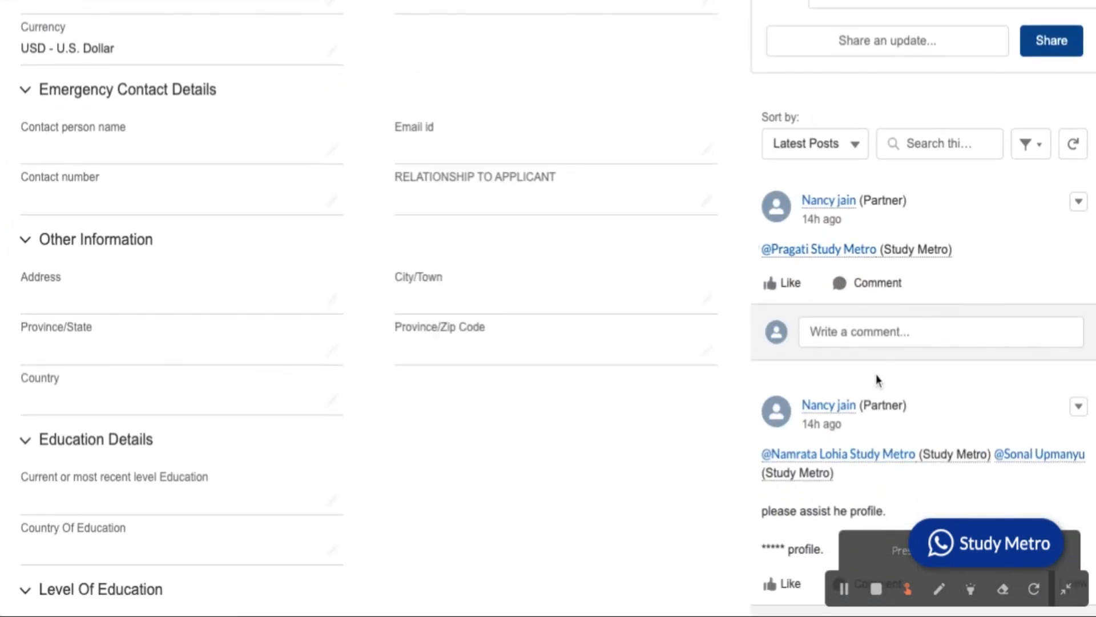
{"action": "scroll", "coordinate": [877, 378], "scroll_direction": "down", "scroll_amount": 2}
{"action": "scroll", "coordinate": [877, 379], "scroll_direction": "down", "scroll_amount": 2}
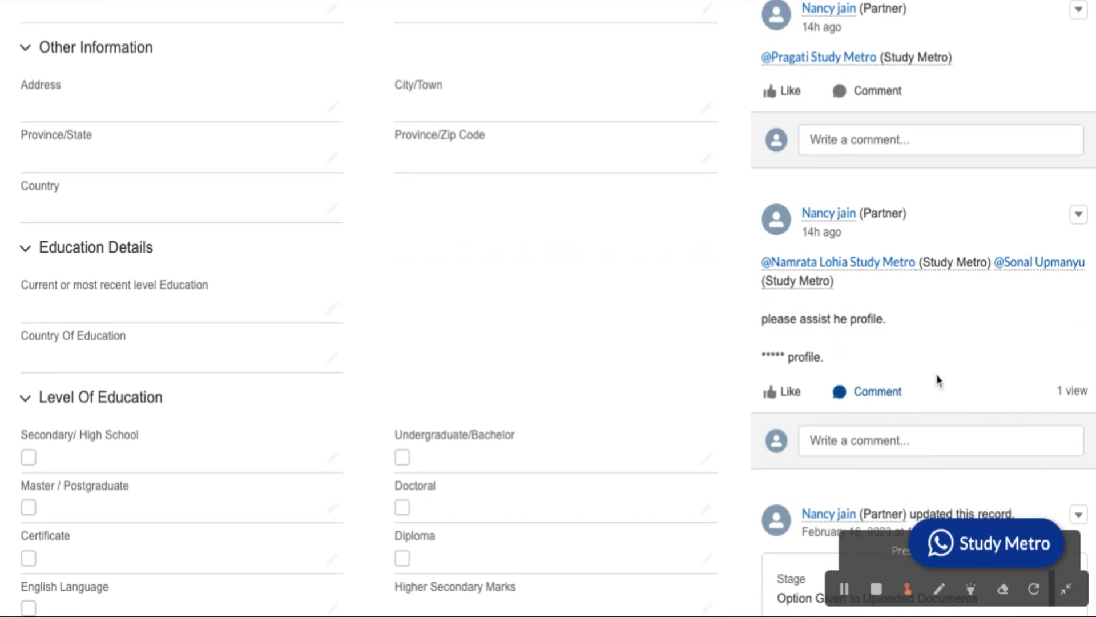
{"action": "scroll", "coordinate": [936, 341], "scroll_direction": "up", "scroll_amount": 3}
{"action": "scroll", "coordinate": [936, 341], "scroll_direction": "down", "scroll_amount": 1}
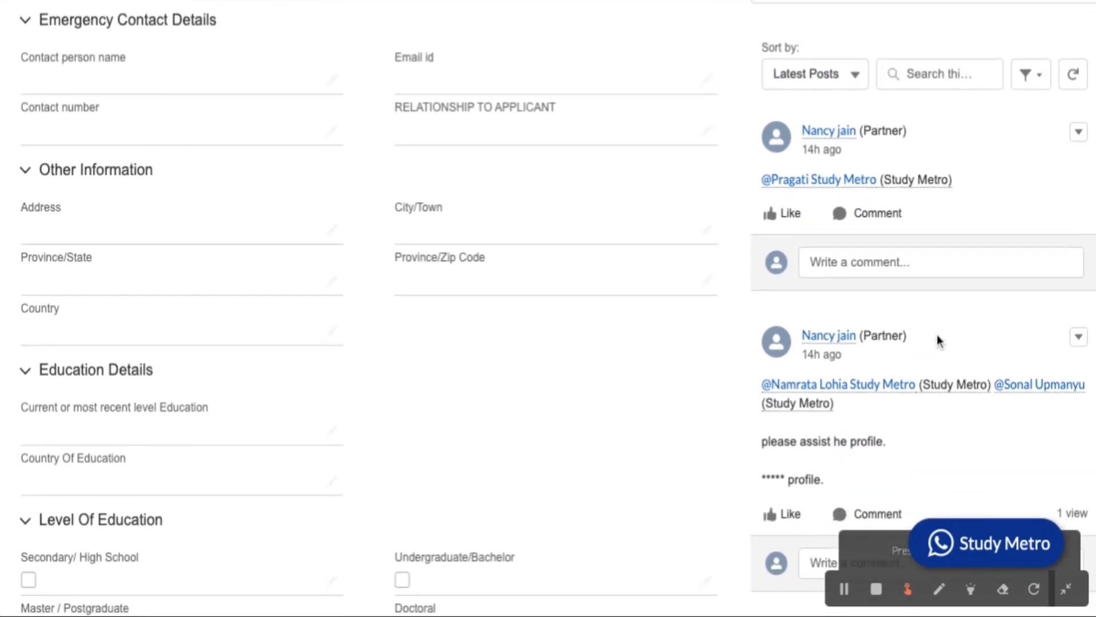
{"action": "scroll", "coordinate": [671, 228], "scroll_direction": "down", "scroll_amount": 2}
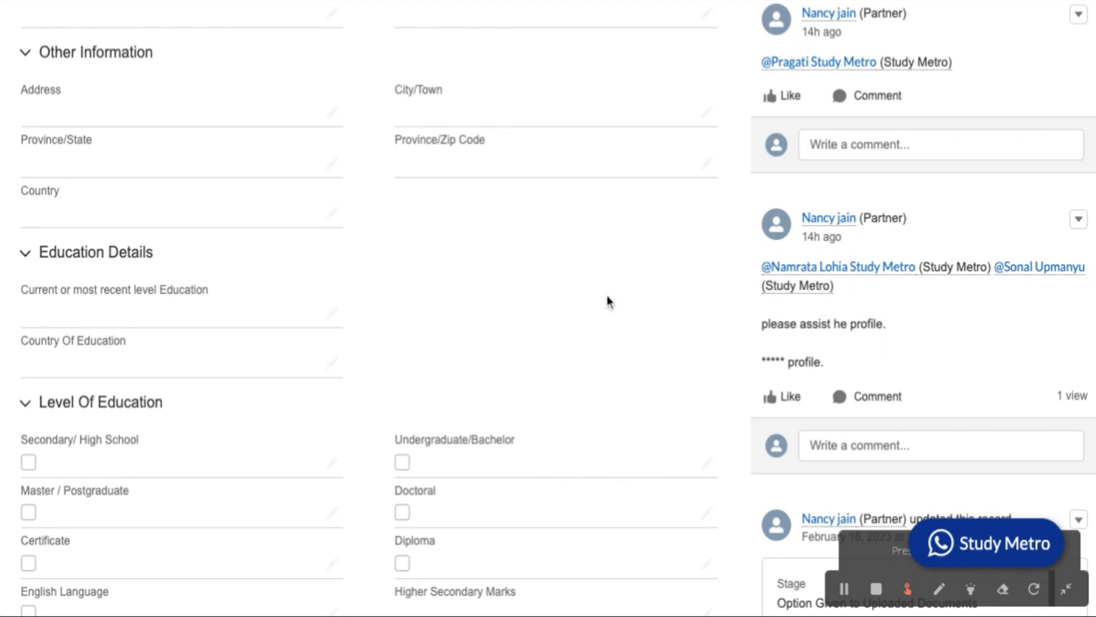
{"action": "scroll", "coordinate": [934, 285], "scroll_direction": "up", "scroll_amount": 5}
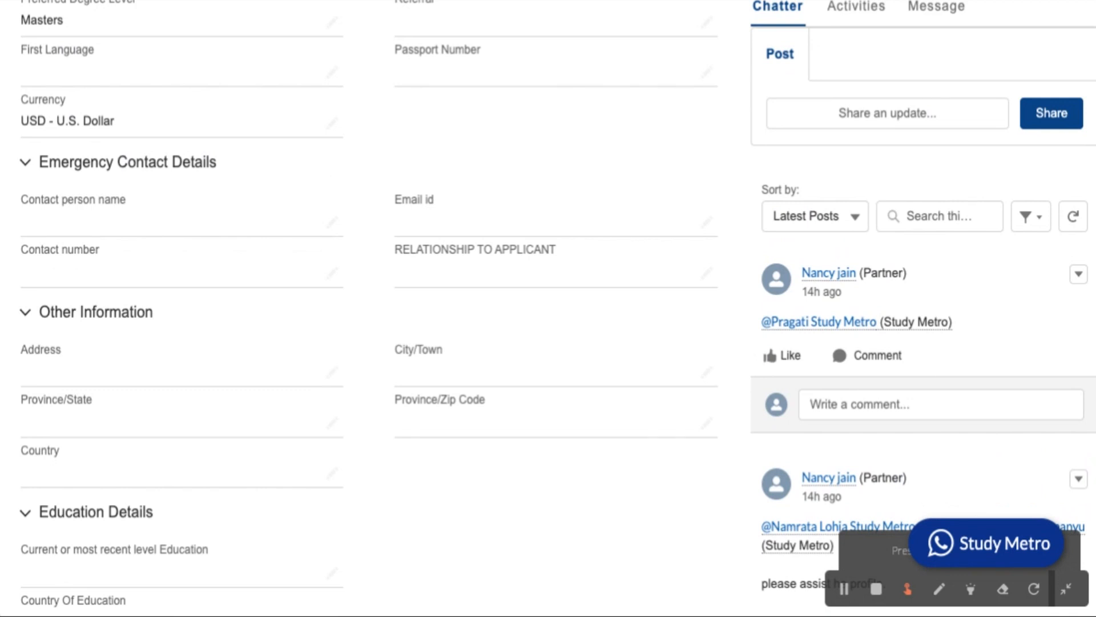
{"action": "scroll", "coordinate": [557, 308], "scroll_direction": "up", "scroll_amount": 2}
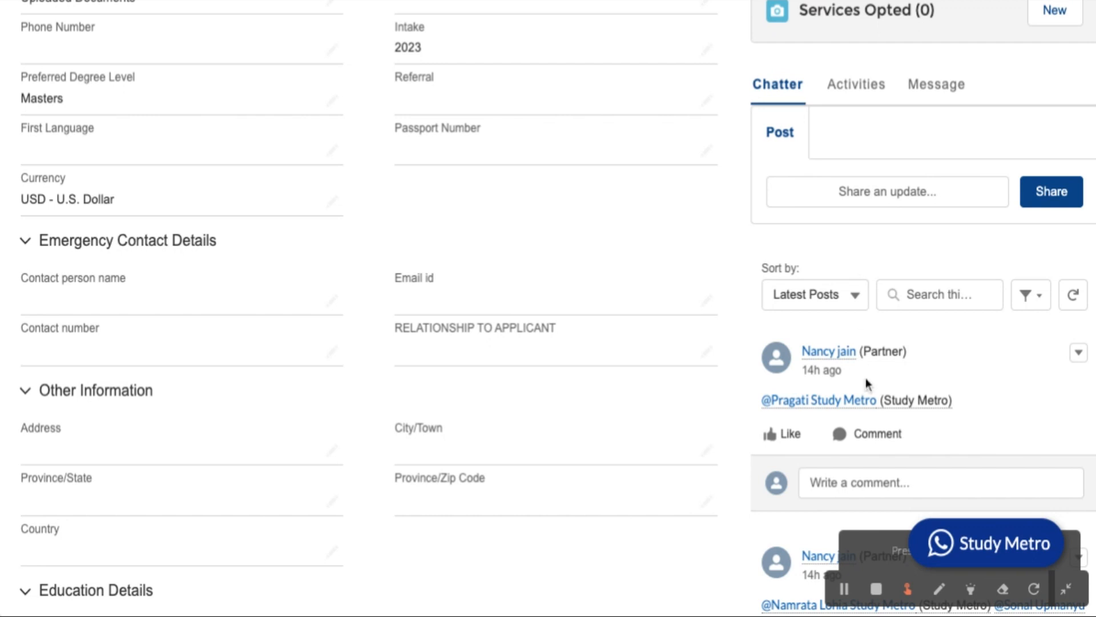
Switch the student record to its Activities and bring up the Log a Call form.
{"action": "left_click", "coordinate": [857, 91]}
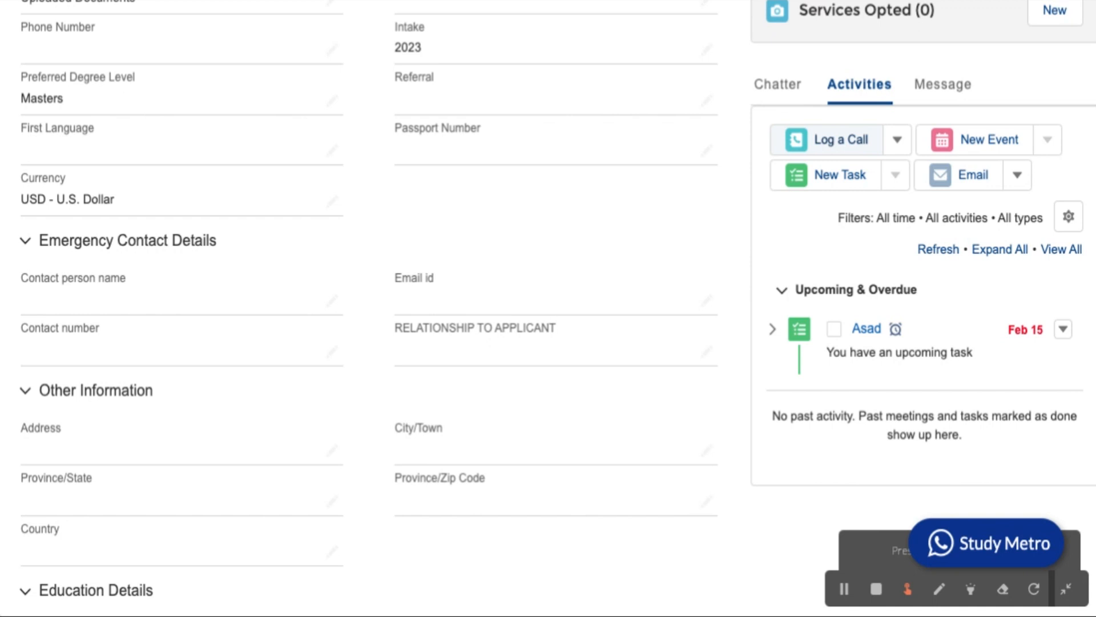
{"action": "left_click", "coordinate": [836, 140]}
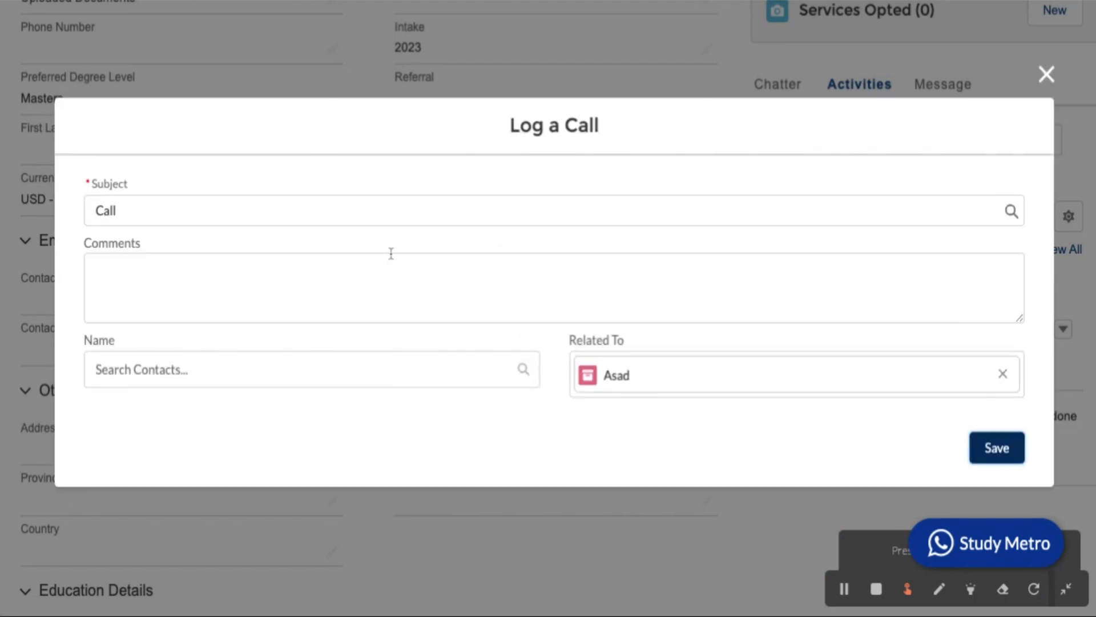
Set the logged call's Subject to Call.
{"action": "left_click", "coordinate": [362, 214]}
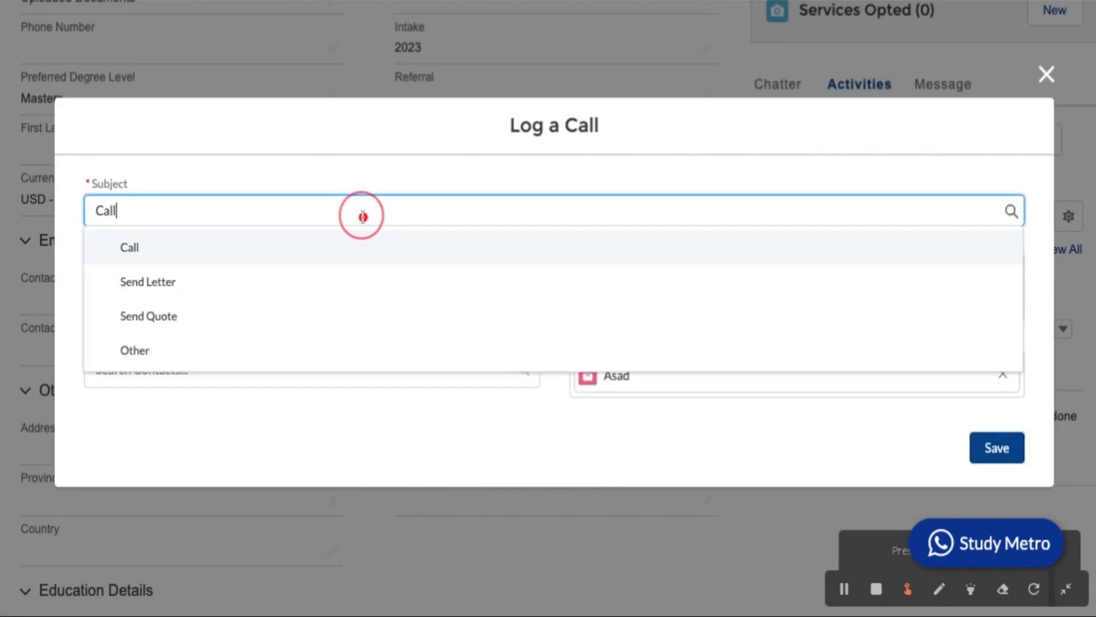
{"action": "left_click", "coordinate": [328, 246]}
{"action": "left_click", "coordinate": [272, 303]}
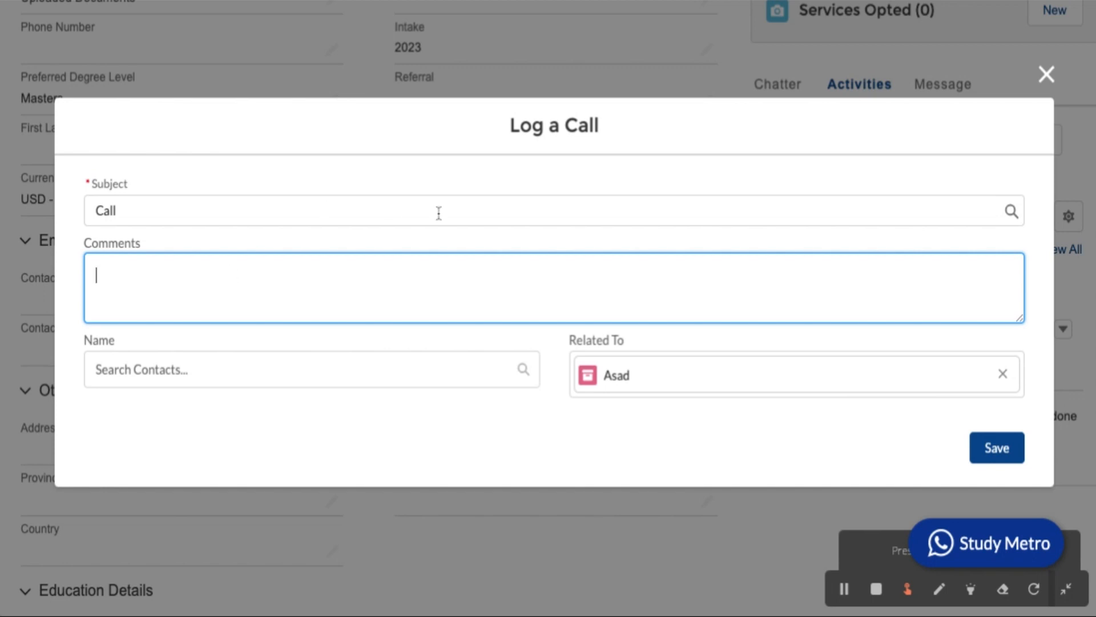
{"action": "left_click", "coordinate": [217, 212]}
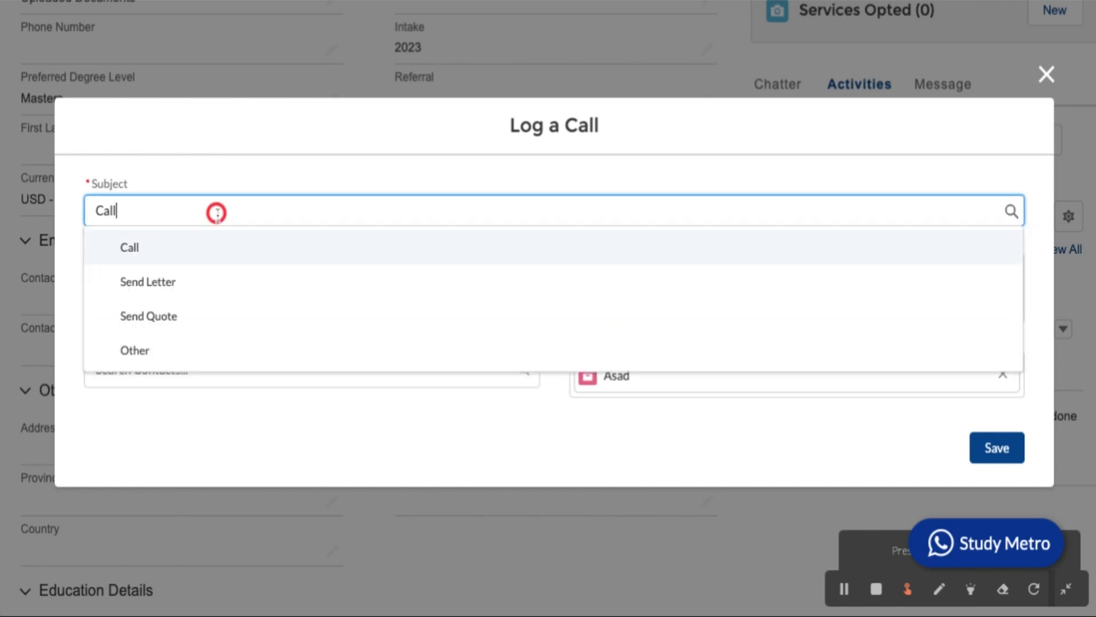
{"action": "left_click", "coordinate": [180, 257]}
{"action": "left_click", "coordinate": [184, 291]}
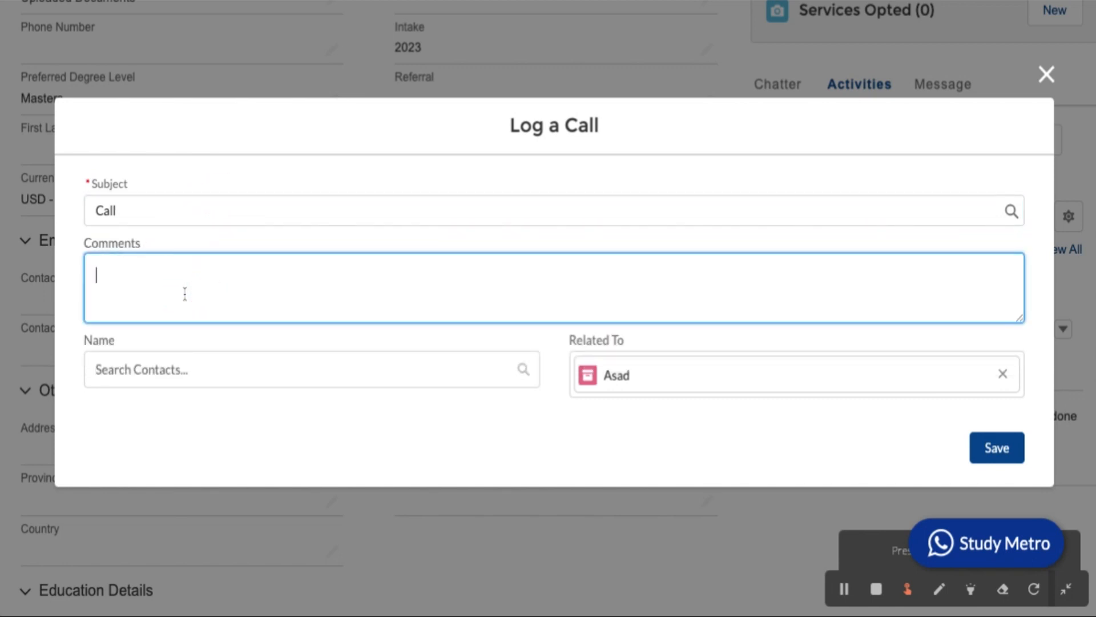
Comment 'The students will remaining documents after 2 days' and save the call.
{"action": "type", "text": "The students"}
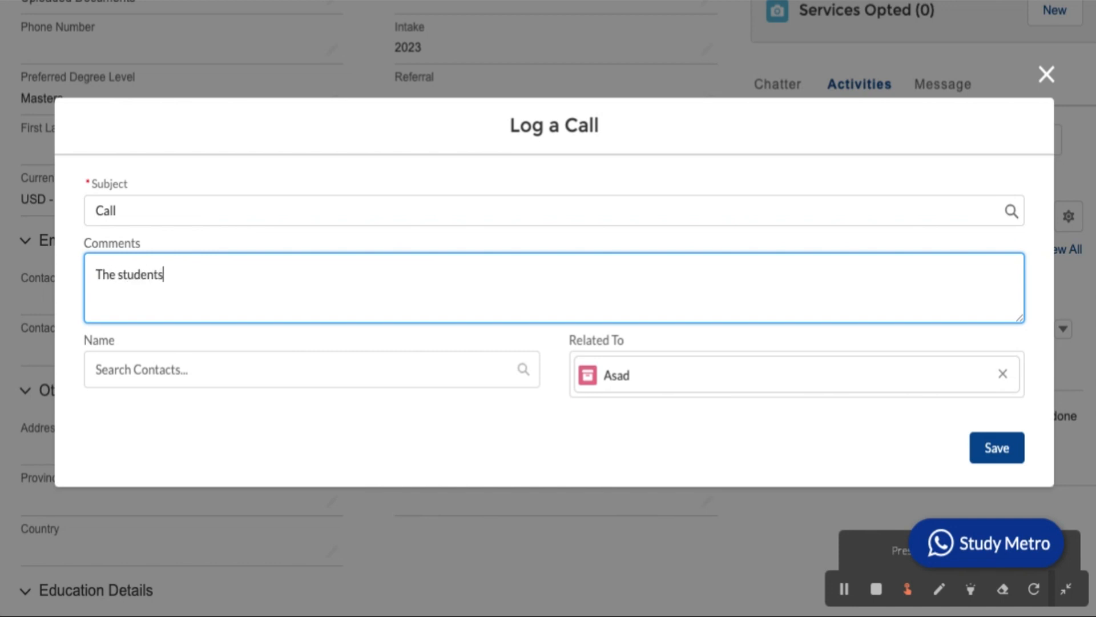
{"action": "type", "text": " documents"}
{"action": "left_click", "coordinate": [165, 274]}
{"action": "type", "text": "wil"}
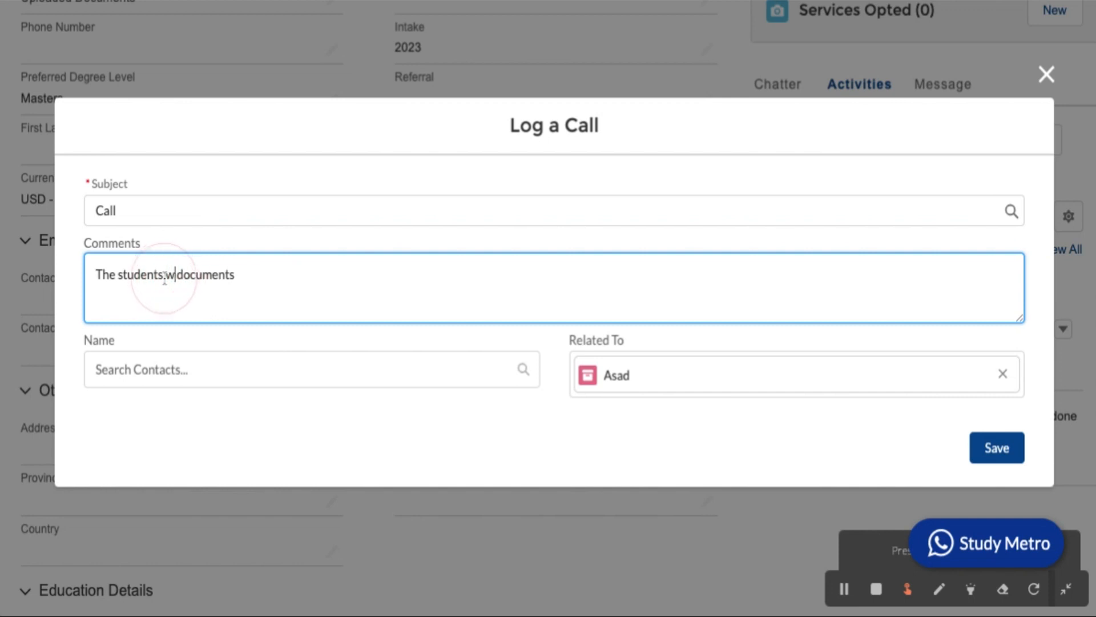
{"action": "type", "text": "l remaining"}
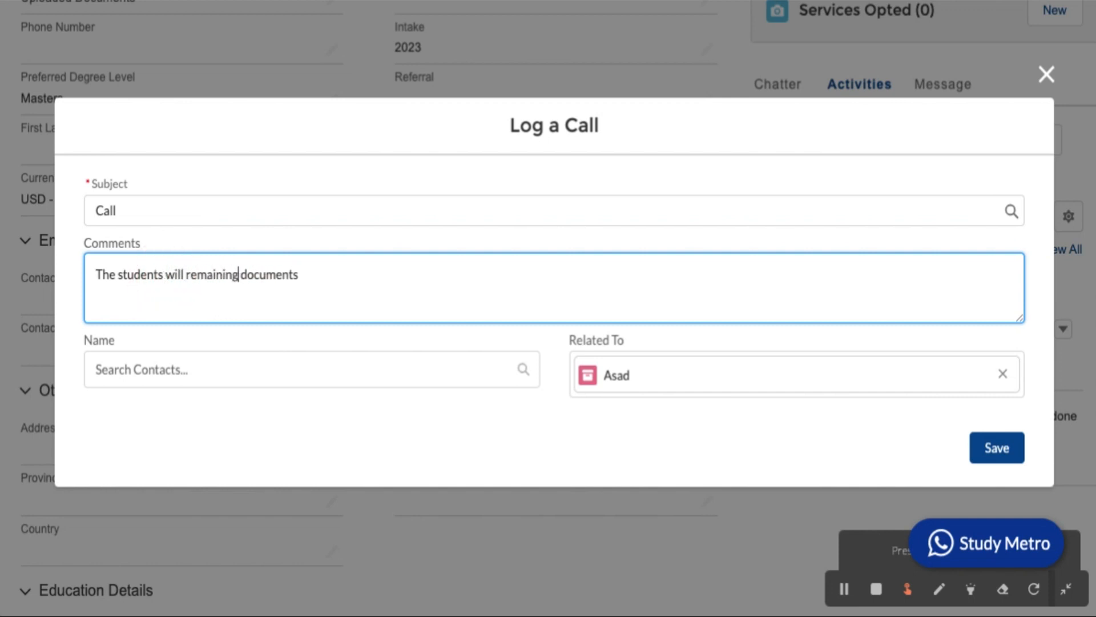
{"action": "left_click", "coordinate": [340, 280]}
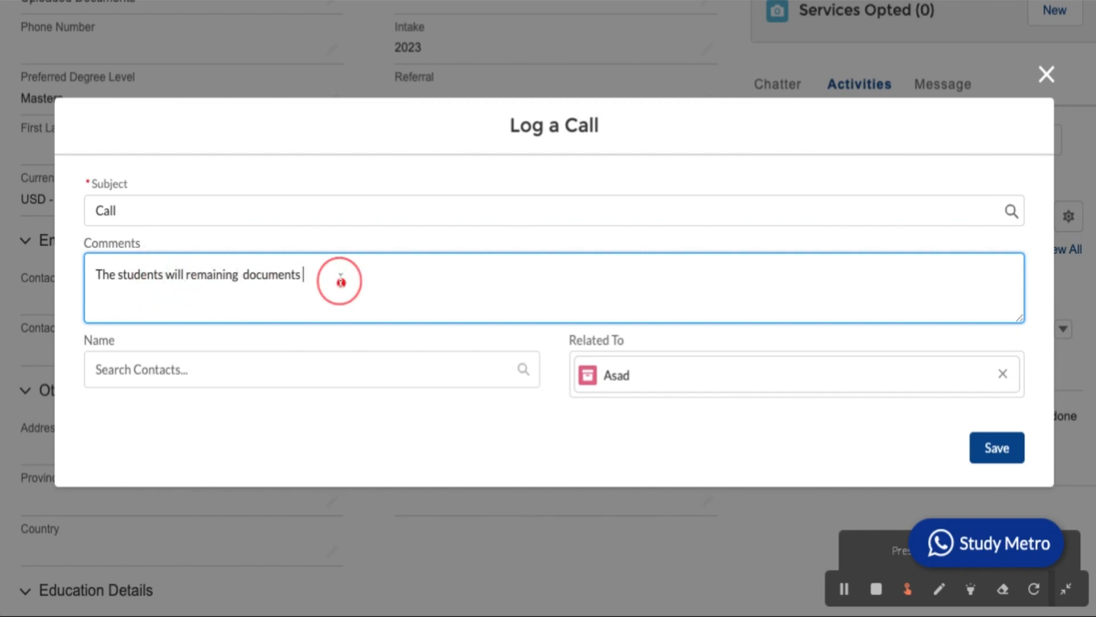
{"action": "type", "text": "after 2 s"}
{"action": "key", "text": "BackSpace"}
{"action": "type", "text": "day"}
{"action": "key", "text": "BackSpace"}
{"action": "type", "text": "ys"}
{"action": "left_click", "coordinate": [997, 451]}
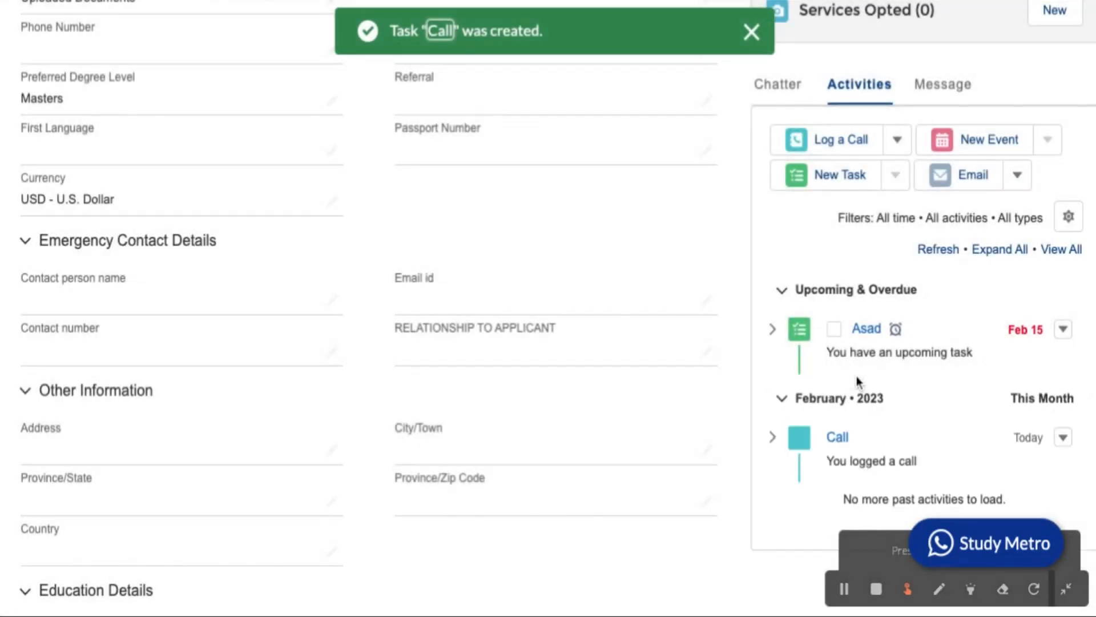
Expand the logged Call entry to reveal its remaining-documents description, and review the timeline.
{"action": "scroll", "coordinate": [891, 377], "scroll_direction": "down", "scroll_amount": 3}
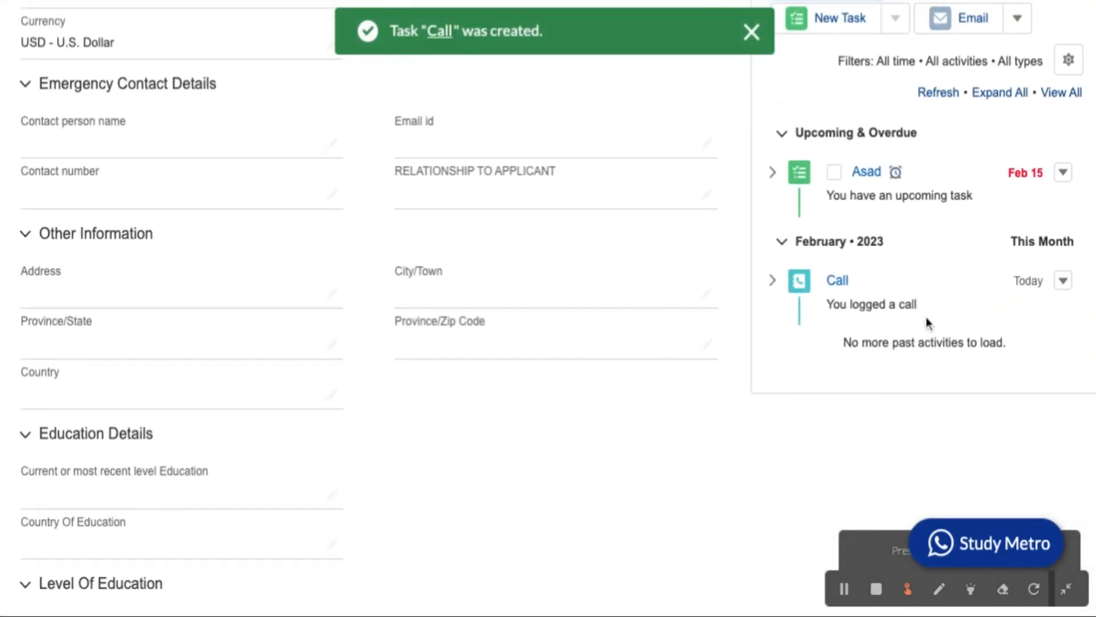
{"action": "left_click", "coordinate": [773, 279]}
{"action": "scroll", "coordinate": [896, 348], "scroll_direction": "down", "scroll_amount": 1}
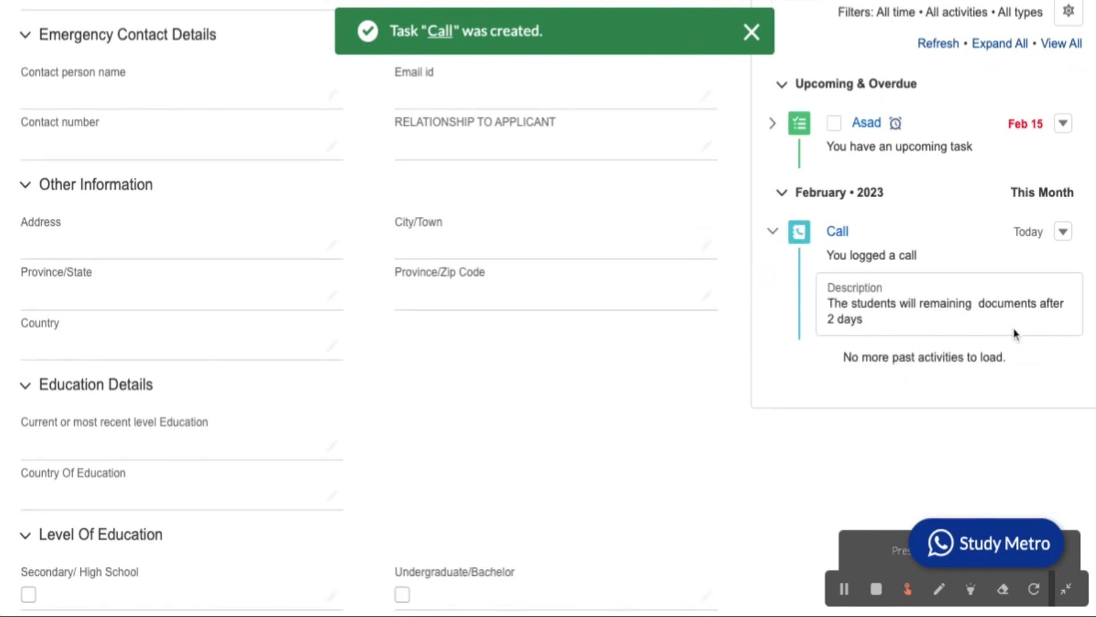
{"action": "scroll", "coordinate": [1036, 305], "scroll_direction": "up", "scroll_amount": 3}
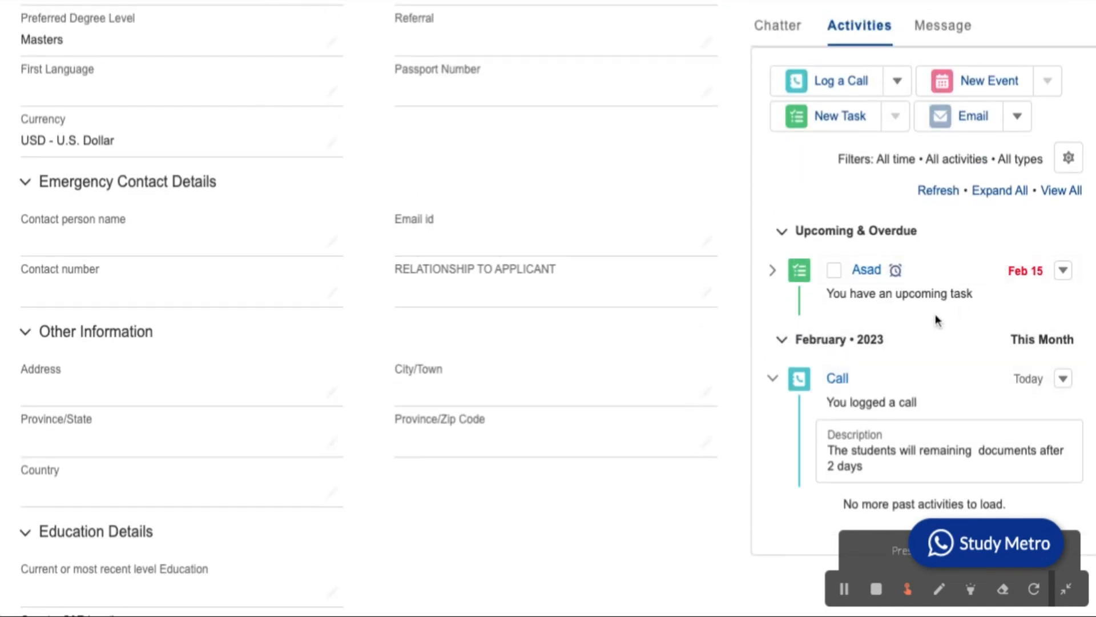
{"action": "scroll", "coordinate": [935, 318], "scroll_direction": "down", "scroll_amount": 1}
{"action": "scroll", "coordinate": [936, 318], "scroll_direction": "down", "scroll_amount": 1}
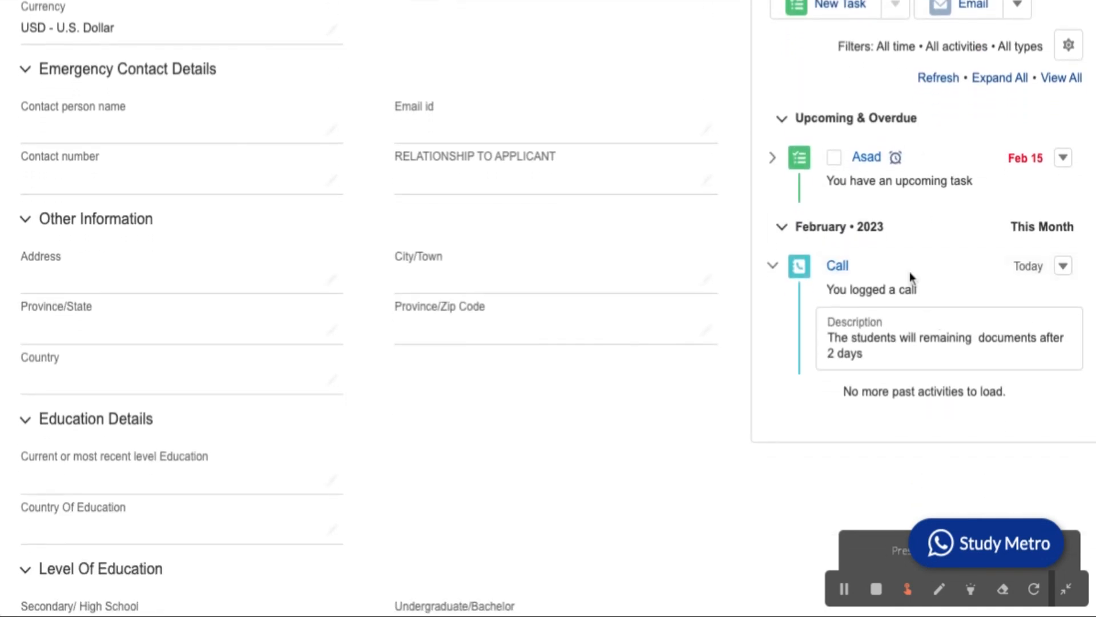
{"action": "scroll", "coordinate": [920, 244], "scroll_direction": "up", "scroll_amount": 1}
{"action": "scroll", "coordinate": [919, 246], "scroll_direction": "up", "scroll_amount": 2}
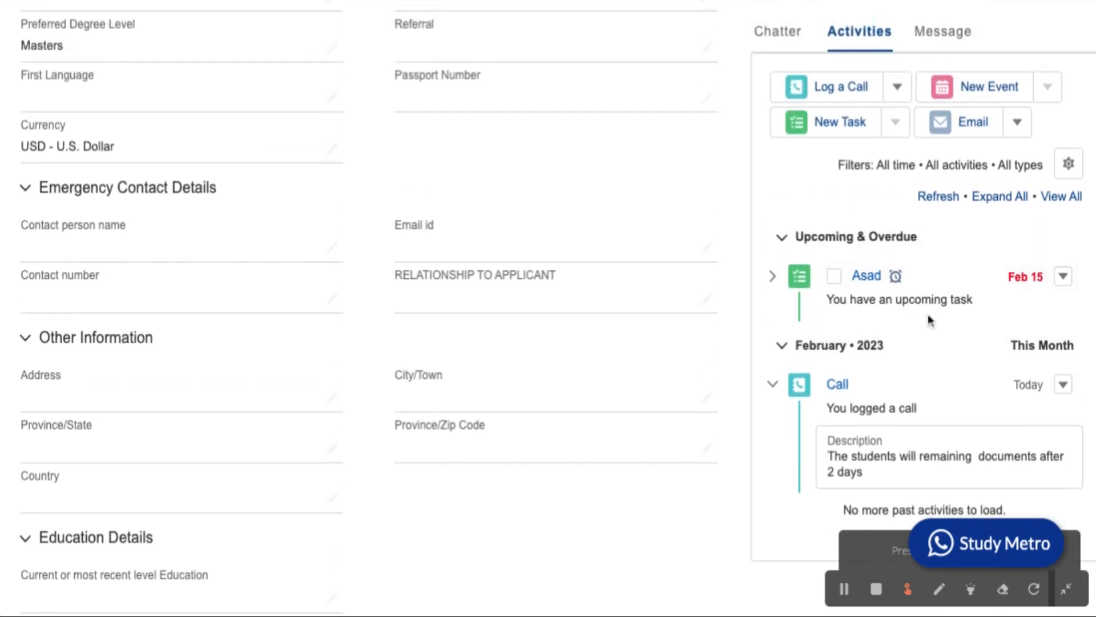
{"action": "scroll", "coordinate": [928, 315], "scroll_direction": "down", "scroll_amount": 2}
{"action": "scroll", "coordinate": [922, 346], "scroll_direction": "up", "scroll_amount": 1}
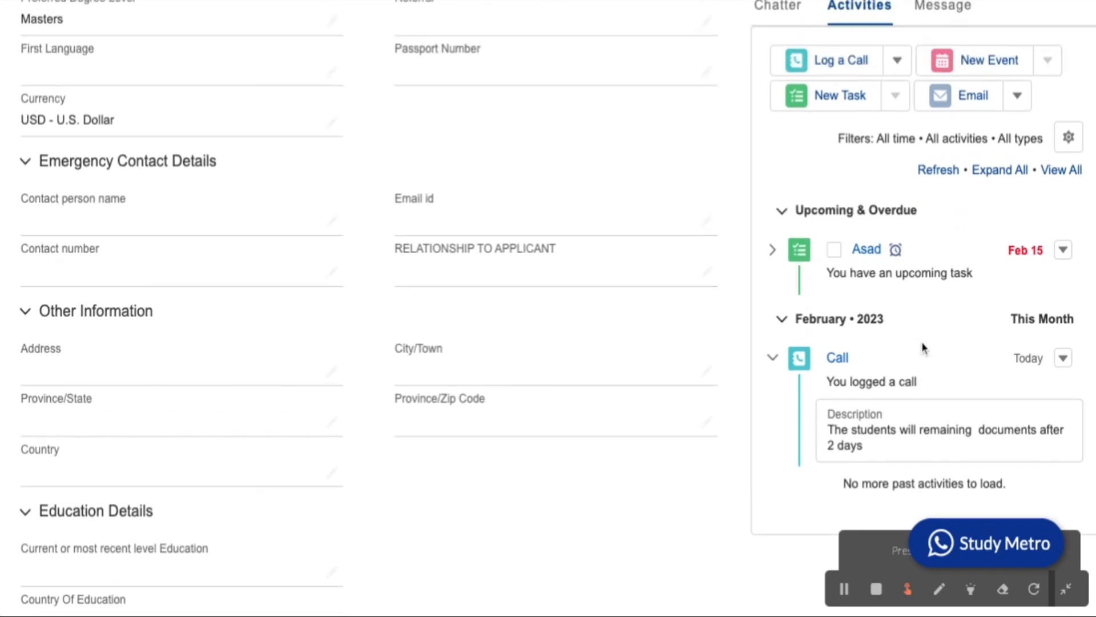
{"action": "scroll", "coordinate": [921, 341], "scroll_direction": "up", "scroll_amount": 6}
{"action": "scroll", "coordinate": [922, 342], "scroll_direction": "up", "scroll_amount": 7}
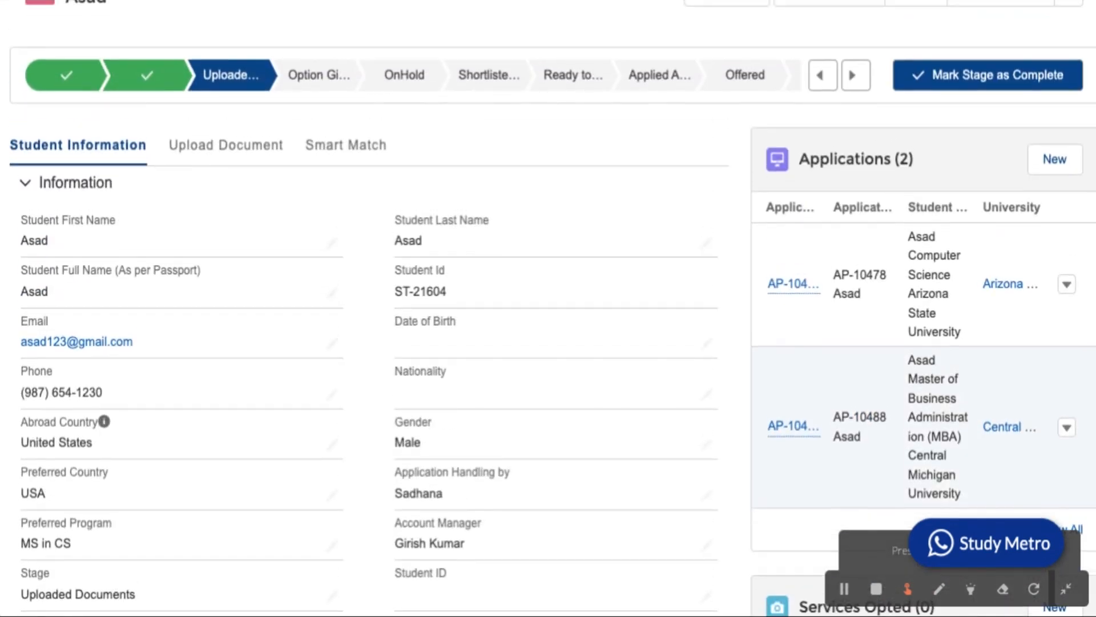
{"action": "scroll", "coordinate": [921, 341], "scroll_direction": "down", "scroll_amount": 8}
{"action": "scroll", "coordinate": [904, 386], "scroll_direction": "down", "scroll_amount": 5}
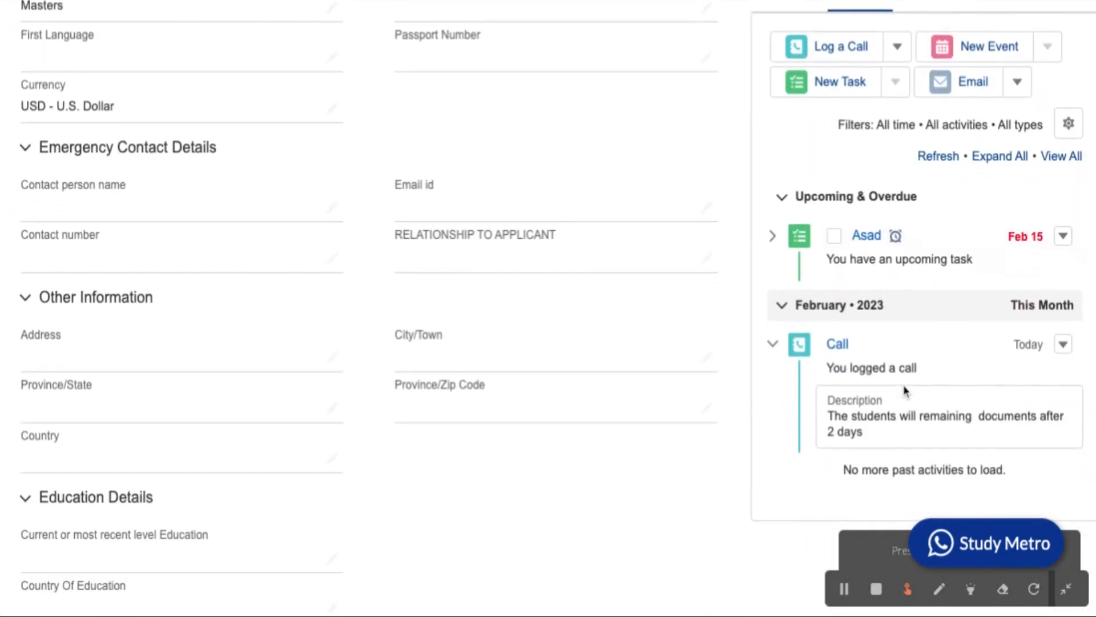
{"action": "scroll", "coordinate": [904, 386], "scroll_direction": "down", "scroll_amount": 1}
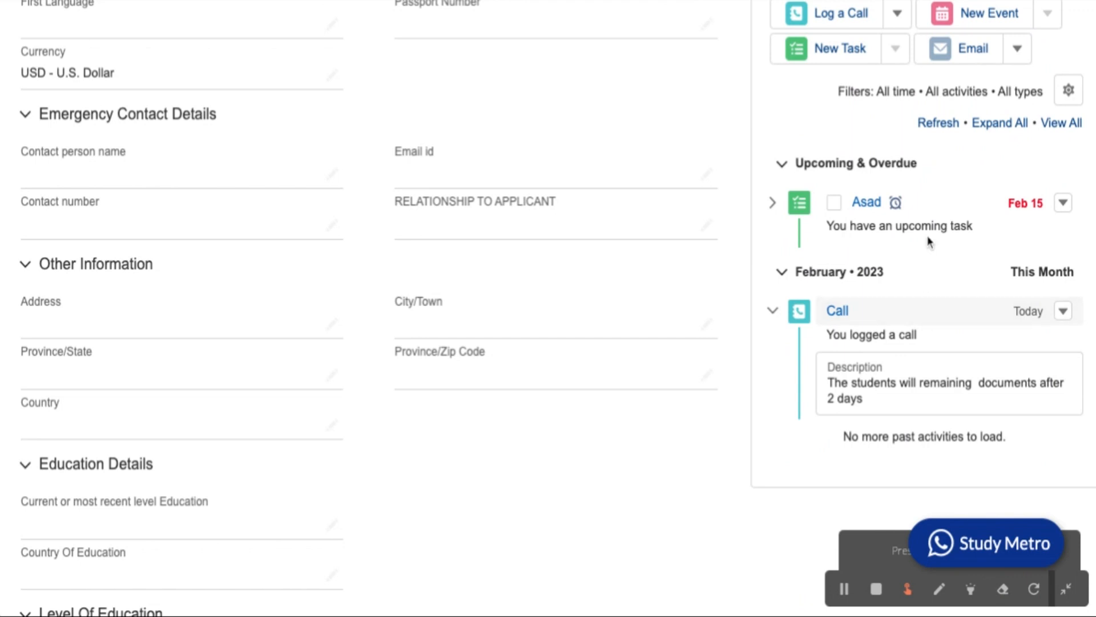
{"action": "scroll", "coordinate": [926, 303], "scroll_direction": "up", "scroll_amount": 2}
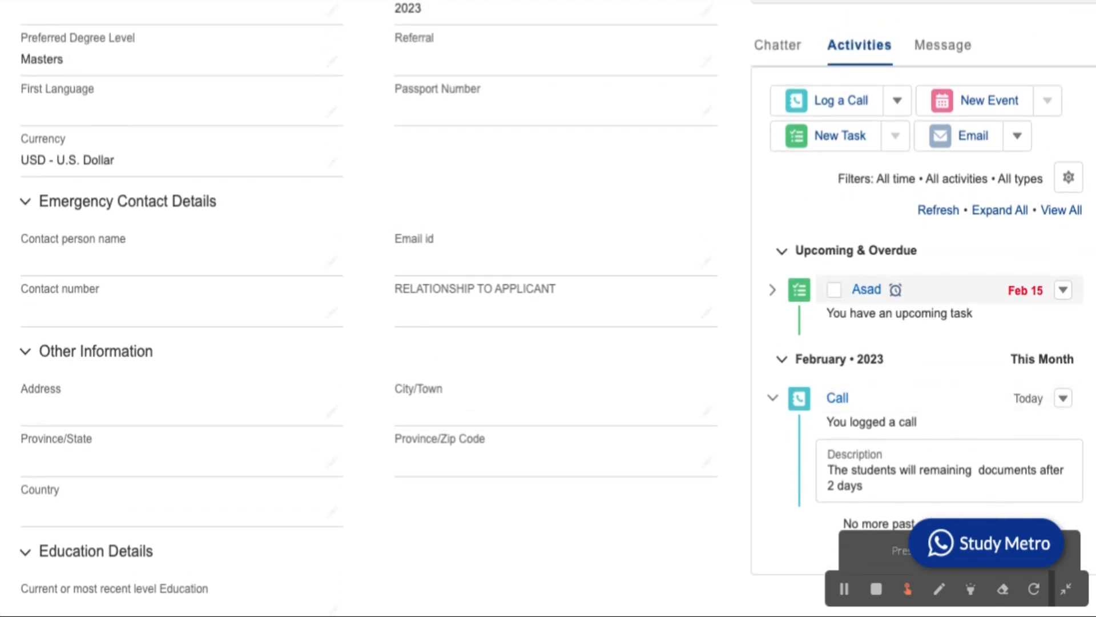
{"action": "scroll", "coordinate": [926, 303], "scroll_direction": "down", "scroll_amount": 5}
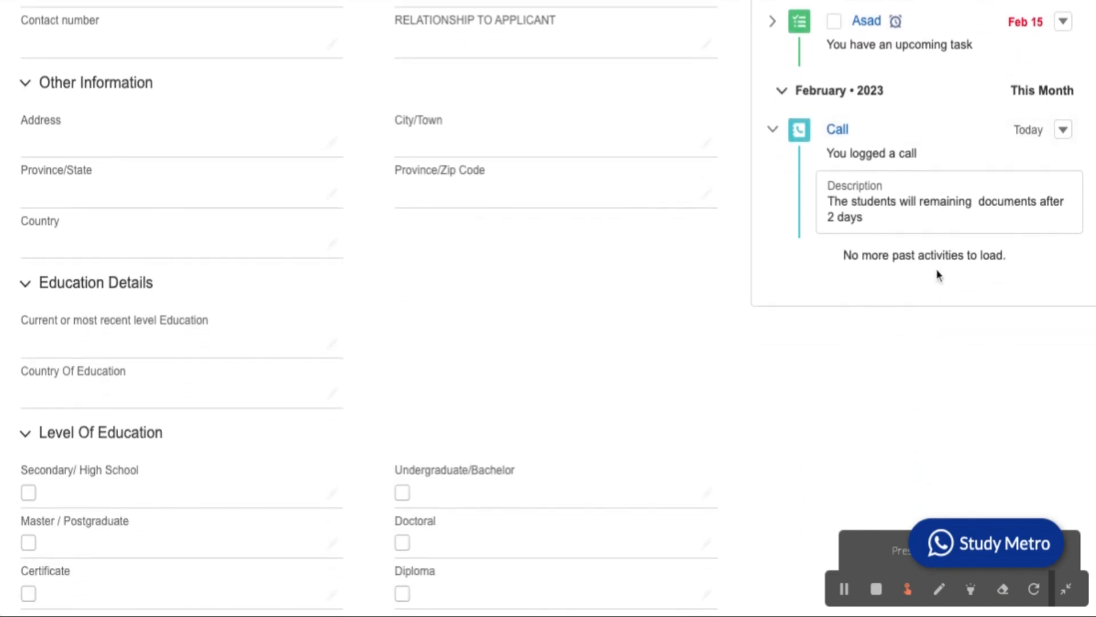
{"action": "scroll", "coordinate": [938, 275], "scroll_direction": "up", "scroll_amount": 7}
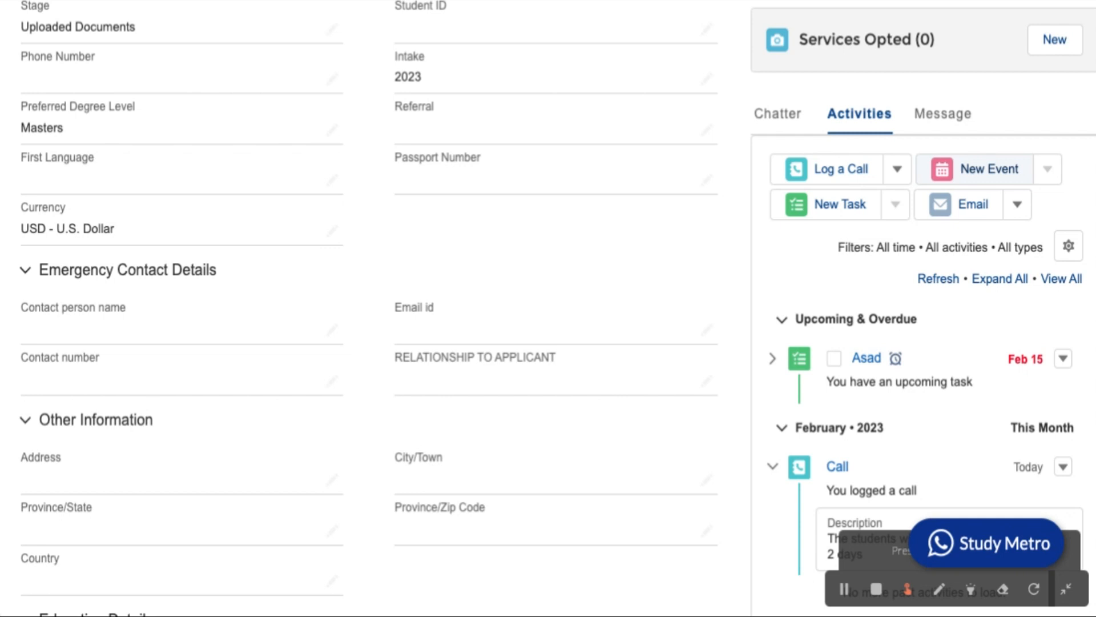
Start a new event for the student with Meeting as the subject.
{"action": "left_click", "coordinate": [1010, 170]}
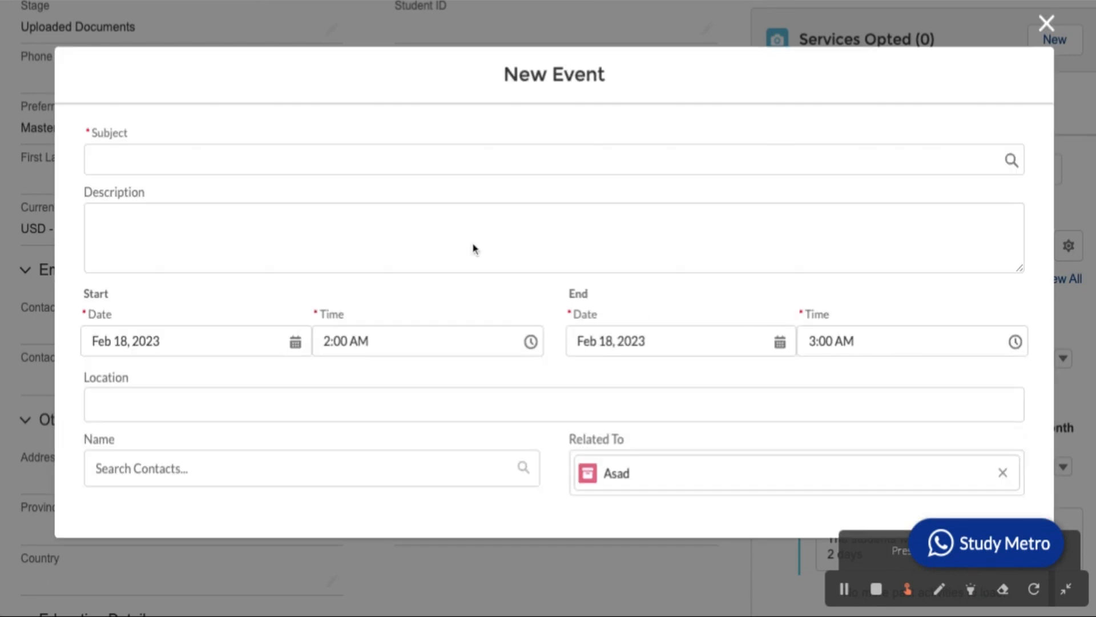
{"action": "left_click", "coordinate": [344, 151]}
{"action": "left_click", "coordinate": [333, 244]}
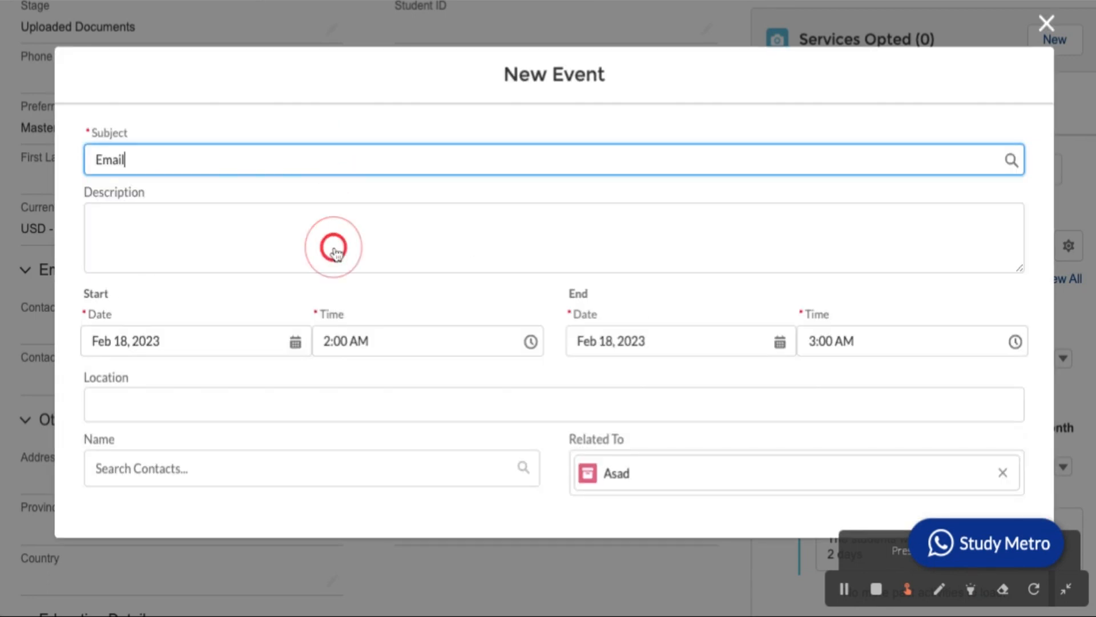
{"action": "left_click", "coordinate": [331, 166]}
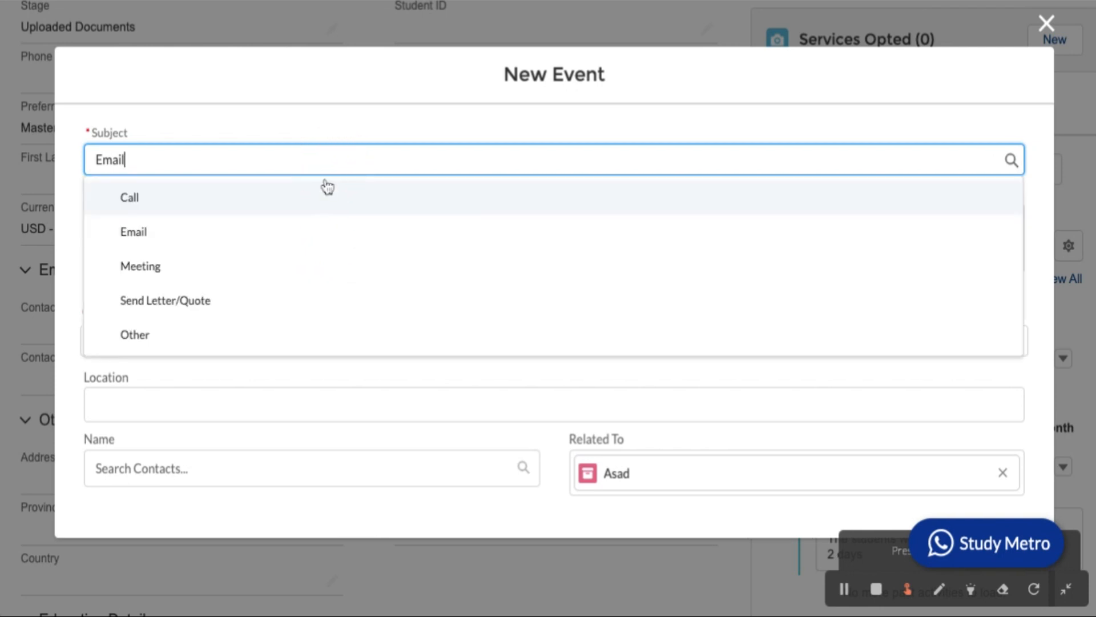
{"action": "left_click", "coordinate": [312, 269]}
Describe the meeting as 'He will come office in 2 days', set location Office, and save.
{"action": "left_click", "coordinate": [231, 212]}
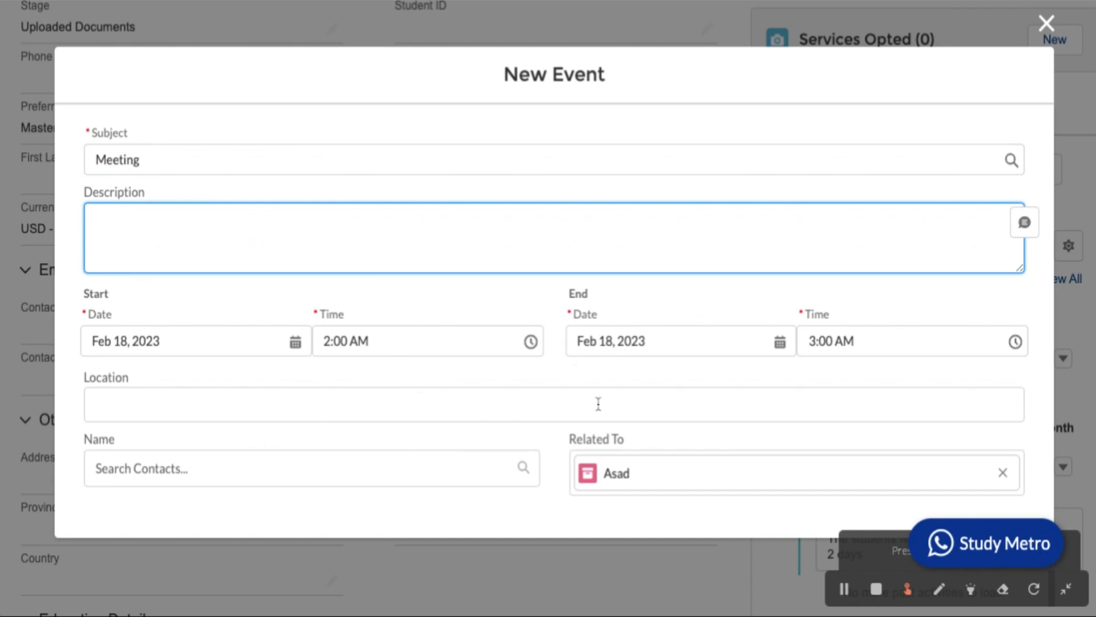
{"action": "left_click", "coordinate": [463, 415]}
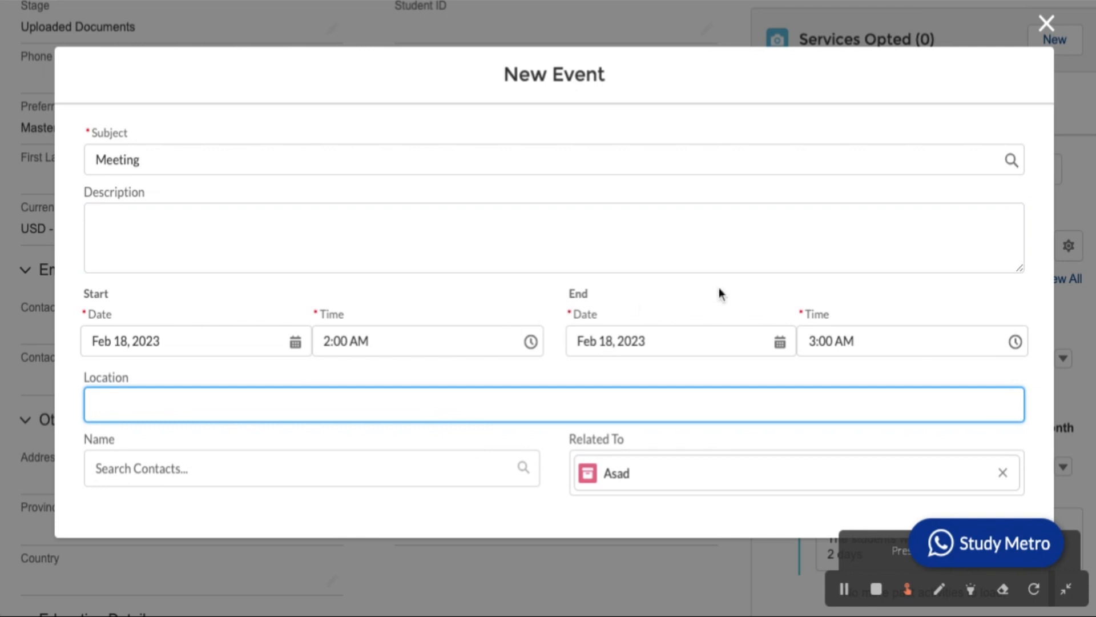
{"action": "scroll", "coordinate": [718, 286], "scroll_direction": "down", "scroll_amount": 1}
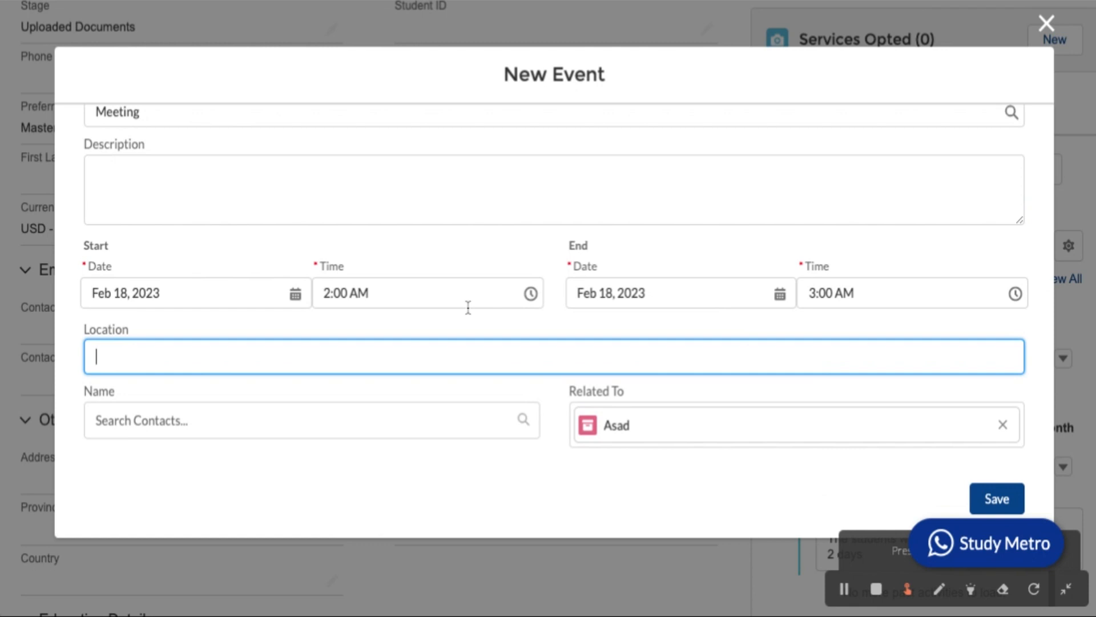
{"action": "scroll", "coordinate": [467, 306], "scroll_direction": "up", "scroll_amount": 1}
{"action": "left_click", "coordinate": [205, 276]}
{"action": "scroll", "coordinate": [765, 347], "scroll_direction": "down", "scroll_amount": 1}
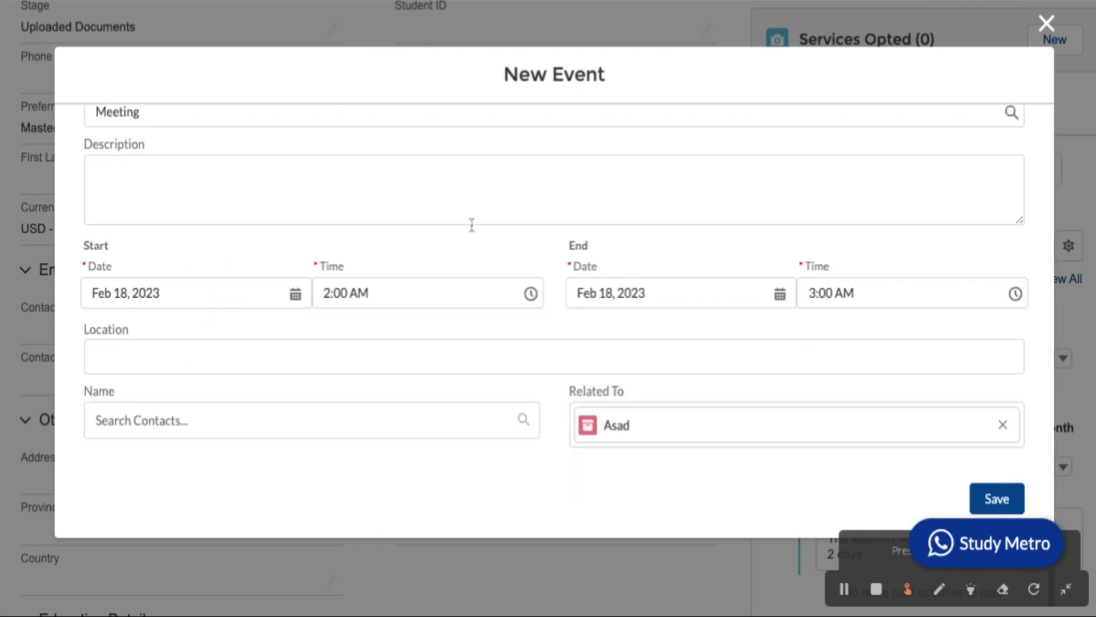
{"action": "left_click", "coordinate": [371, 213]}
{"action": "type", "text": "He will come office in 2 days"}
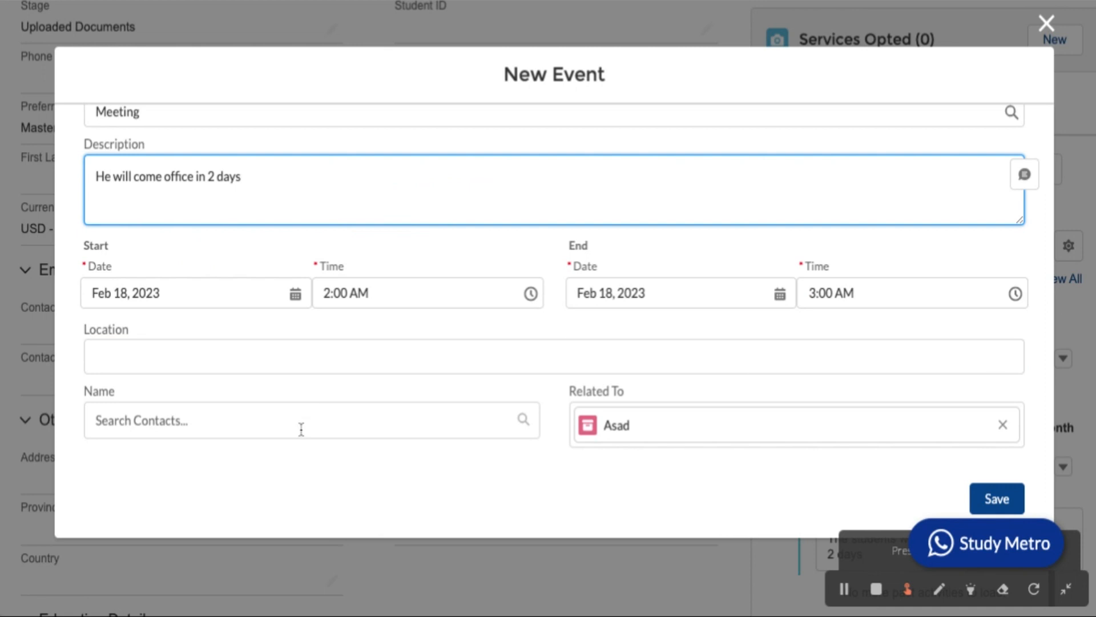
{"action": "left_click", "coordinate": [274, 358]}
{"action": "type", "text": "Office"}
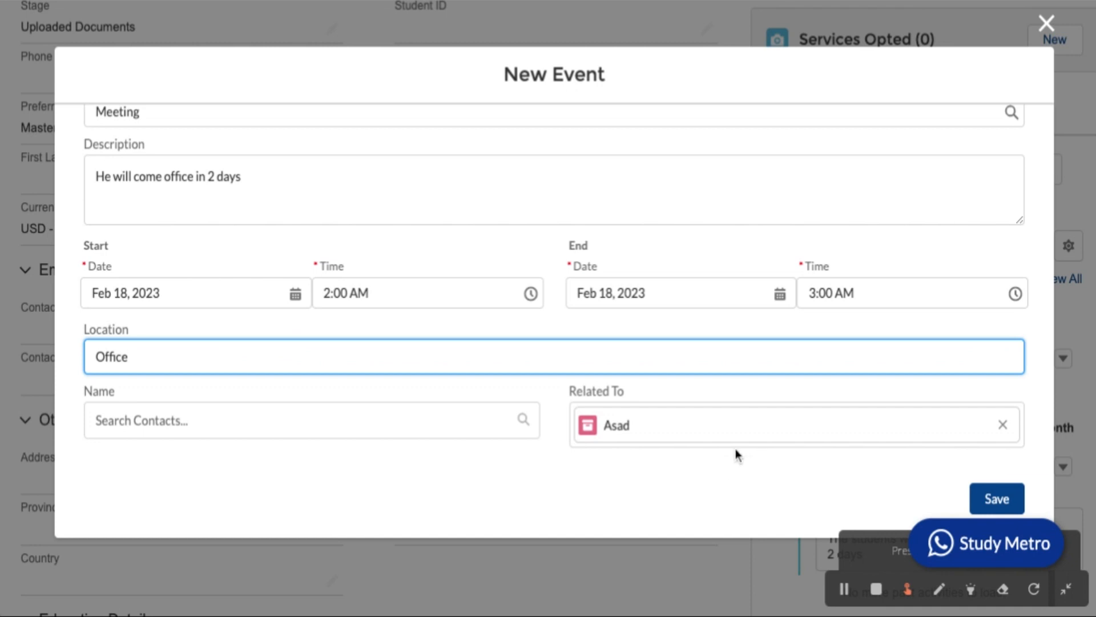
{"action": "left_click", "coordinate": [998, 501]}
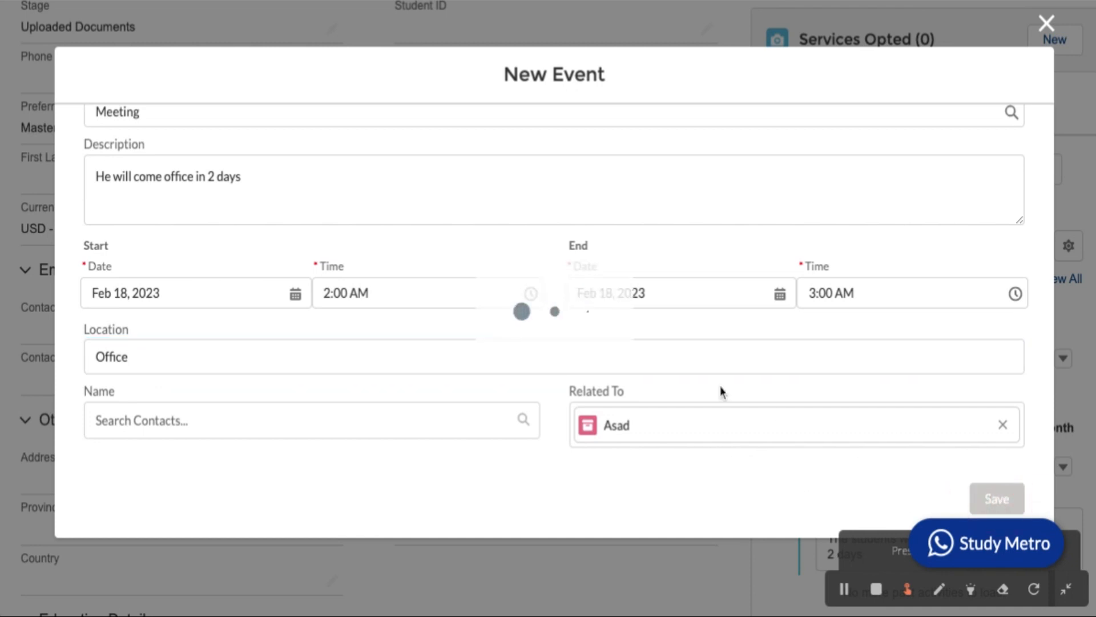
Scroll the record to review the Meeting, Feb 15 task and logged call under Upcoming & Overdue.
{"action": "scroll", "coordinate": [910, 355], "scroll_direction": "down", "scroll_amount": 2}
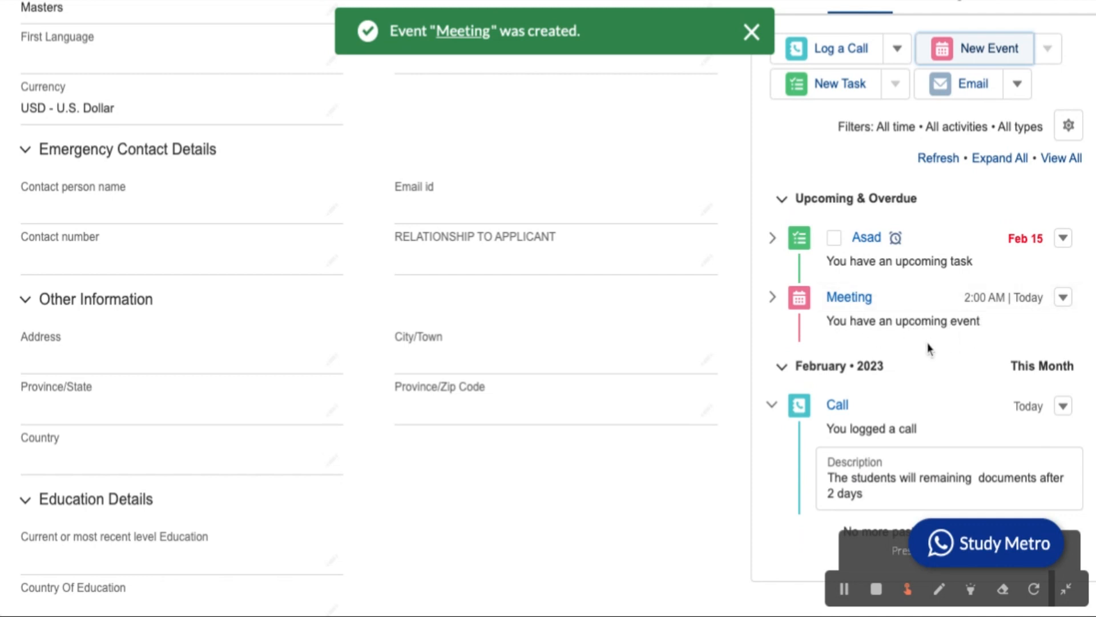
{"action": "scroll", "coordinate": [910, 306], "scroll_direction": "down", "scroll_amount": 1}
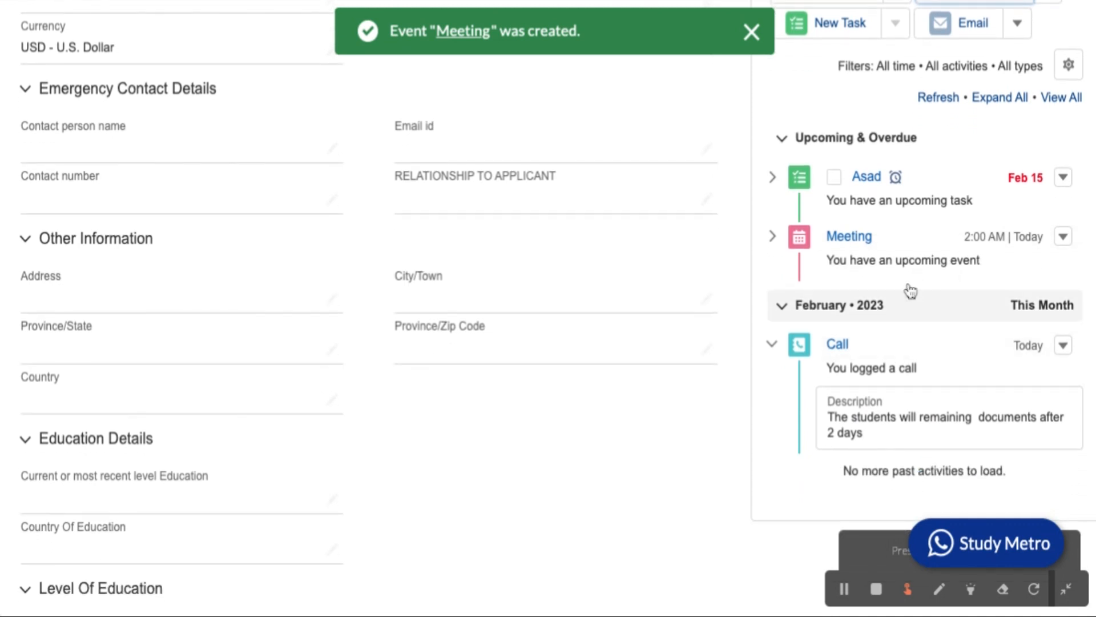
{"action": "scroll", "coordinate": [910, 297], "scroll_direction": "up", "scroll_amount": 2}
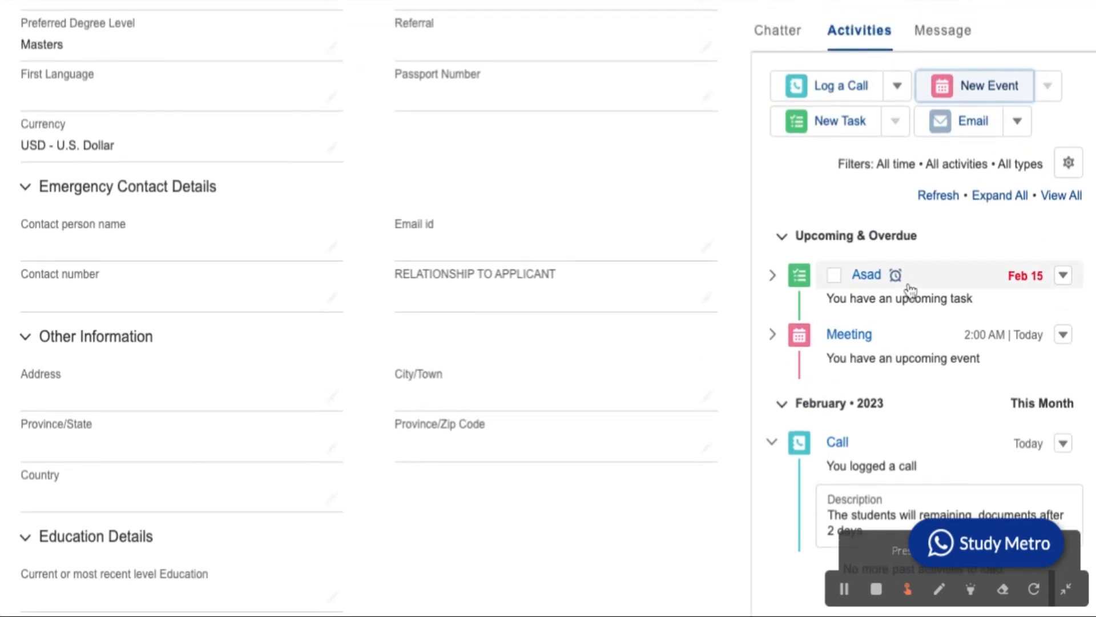
{"action": "scroll", "coordinate": [911, 291], "scroll_direction": "up", "scroll_amount": 1}
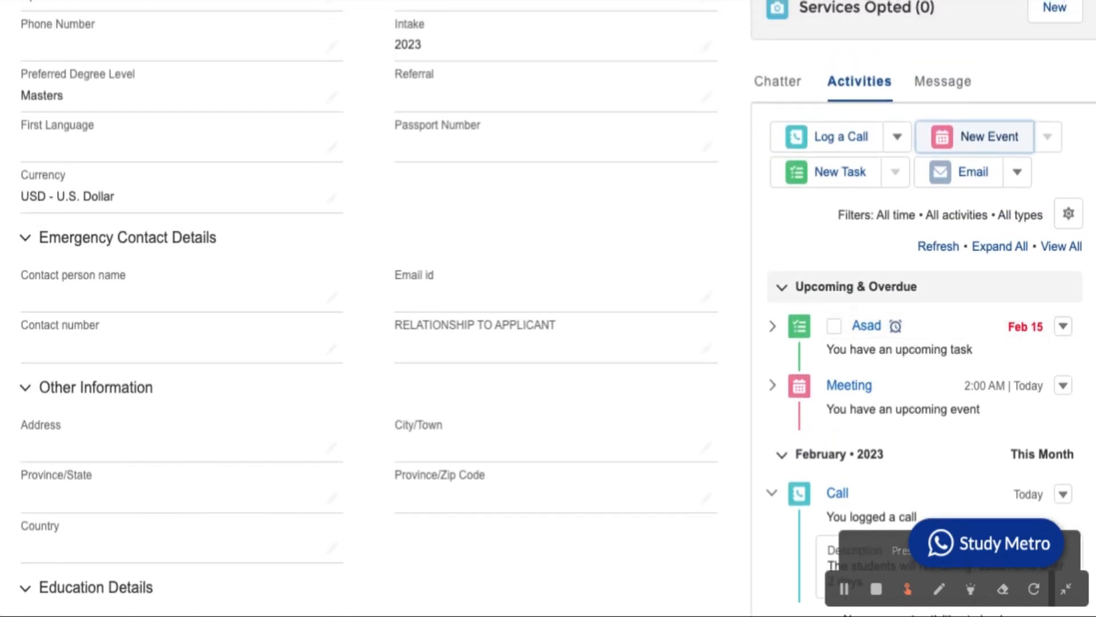
{"action": "scroll", "coordinate": [981, 171], "scroll_direction": "up", "scroll_amount": 1}
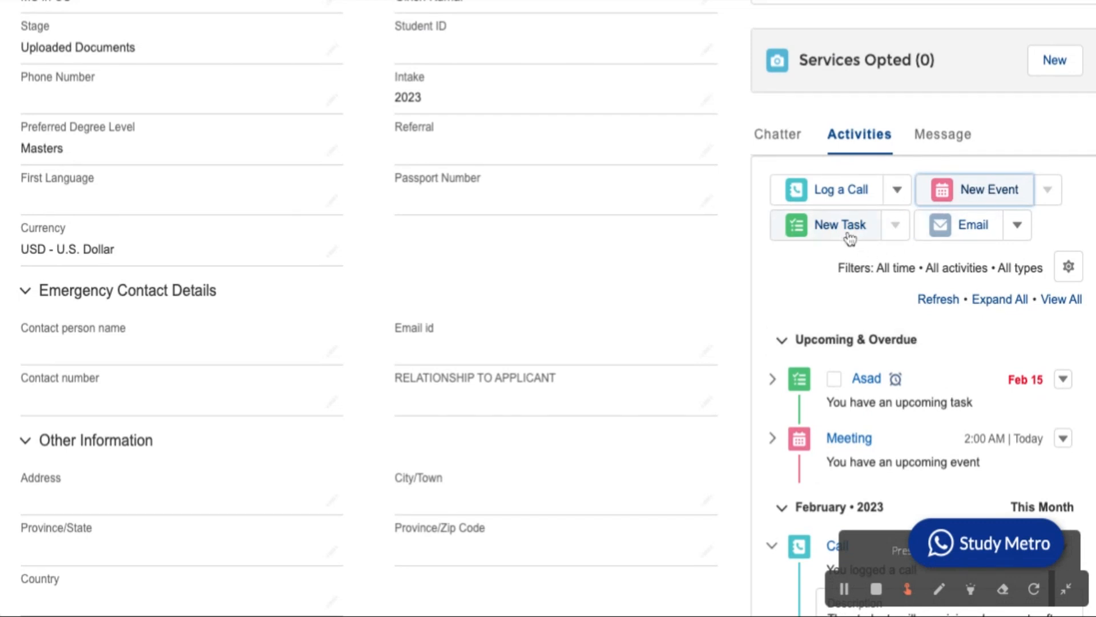
{"action": "scroll", "coordinate": [830, 317], "scroll_direction": "down", "scroll_amount": 1}
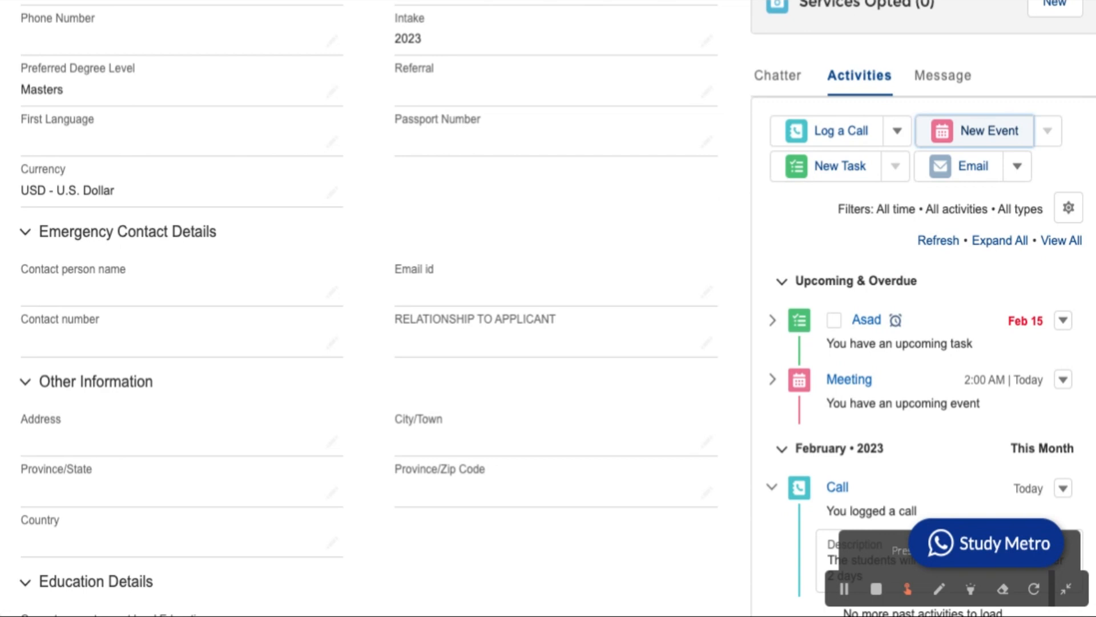
Create a Call task addressed to the student, due 2/21/2023, and save it.
{"action": "left_click", "coordinate": [840, 169]}
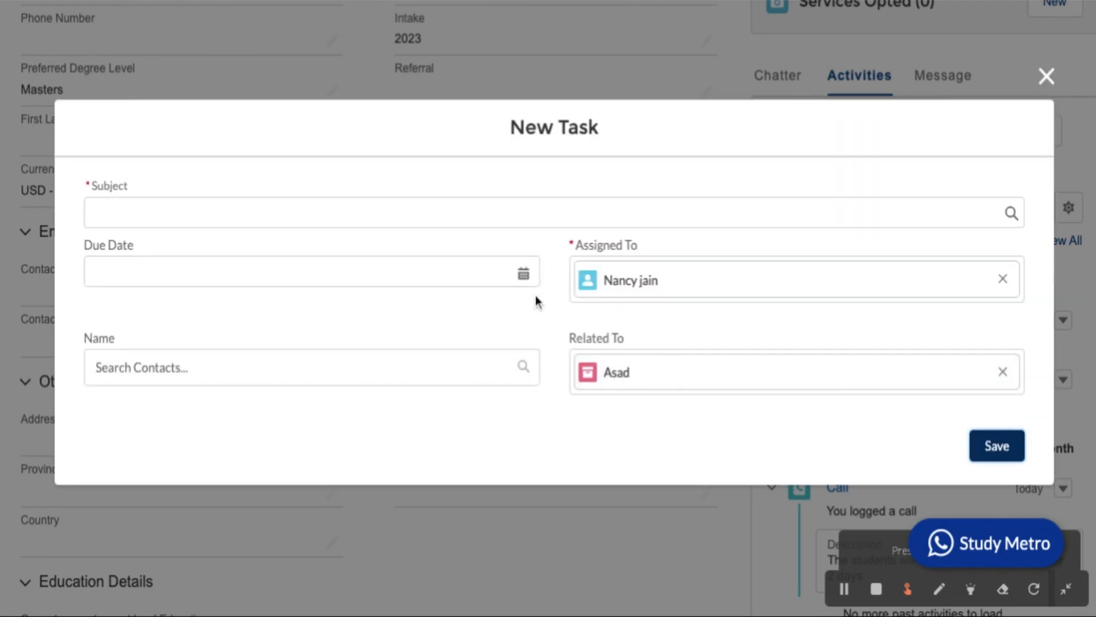
{"action": "left_click", "coordinate": [354, 207]}
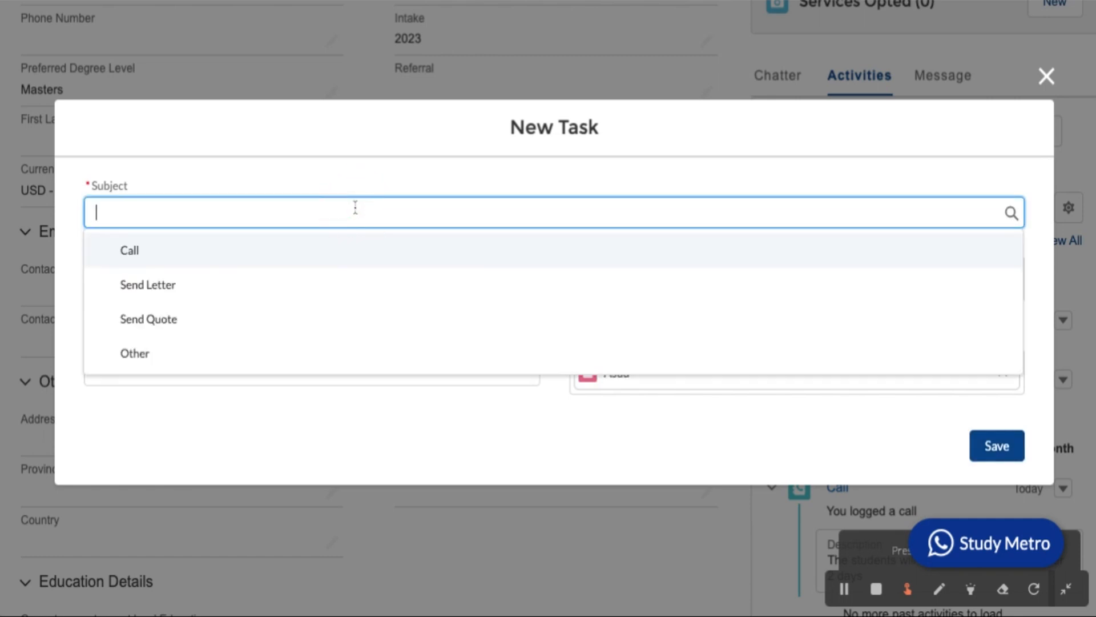
{"action": "left_click", "coordinate": [323, 260]}
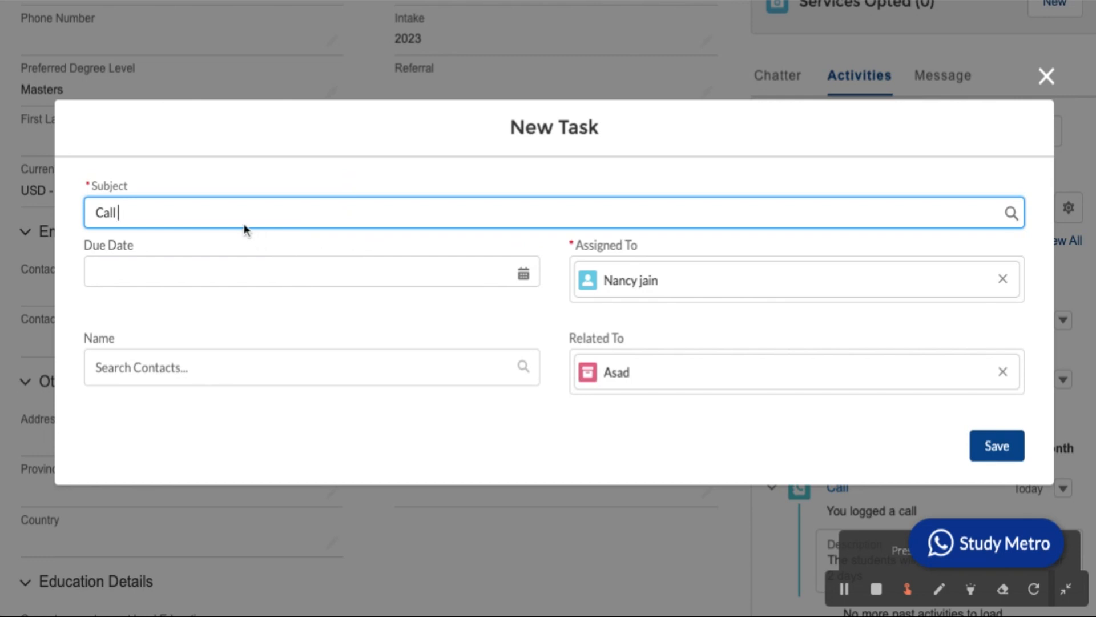
{"action": "type", "text": "to asad"}
{"action": "left_click", "coordinate": [519, 270]}
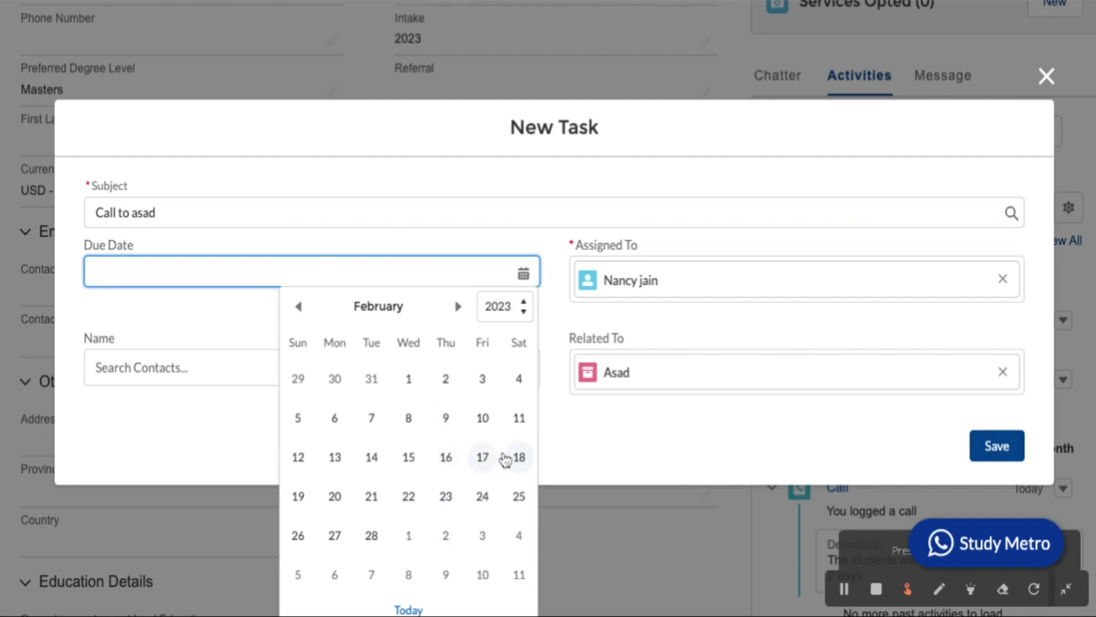
{"action": "left_click", "coordinate": [378, 497]}
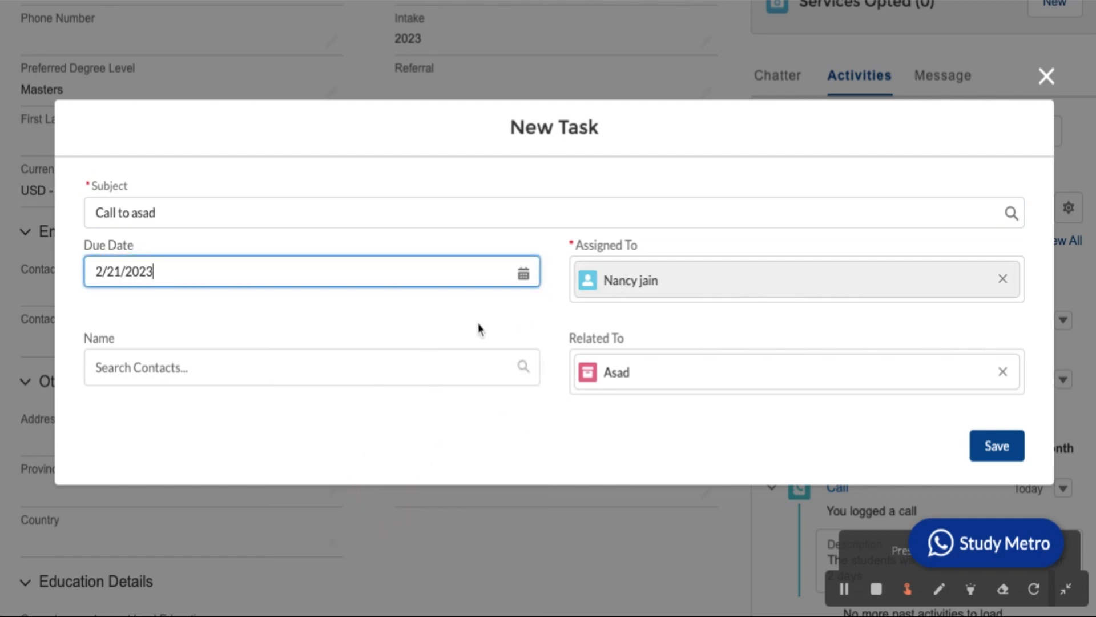
{"action": "left_click", "coordinate": [999, 448]}
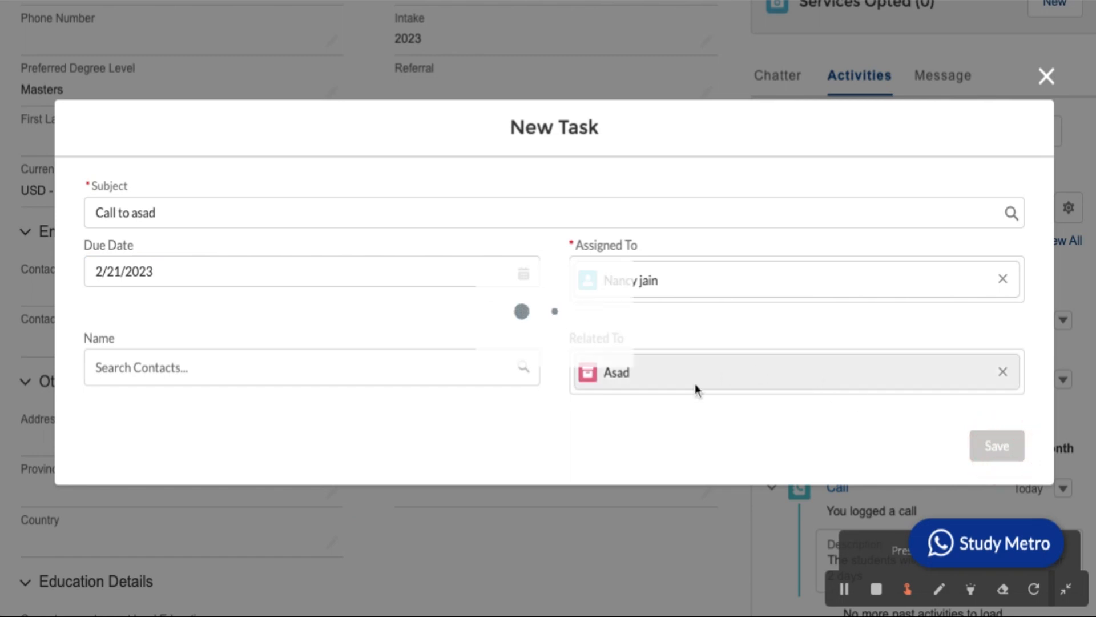
Check the Feb 21 call task is listed and expand the earlier task's description.
{"action": "scroll", "coordinate": [920, 395], "scroll_direction": "down", "scroll_amount": 4}
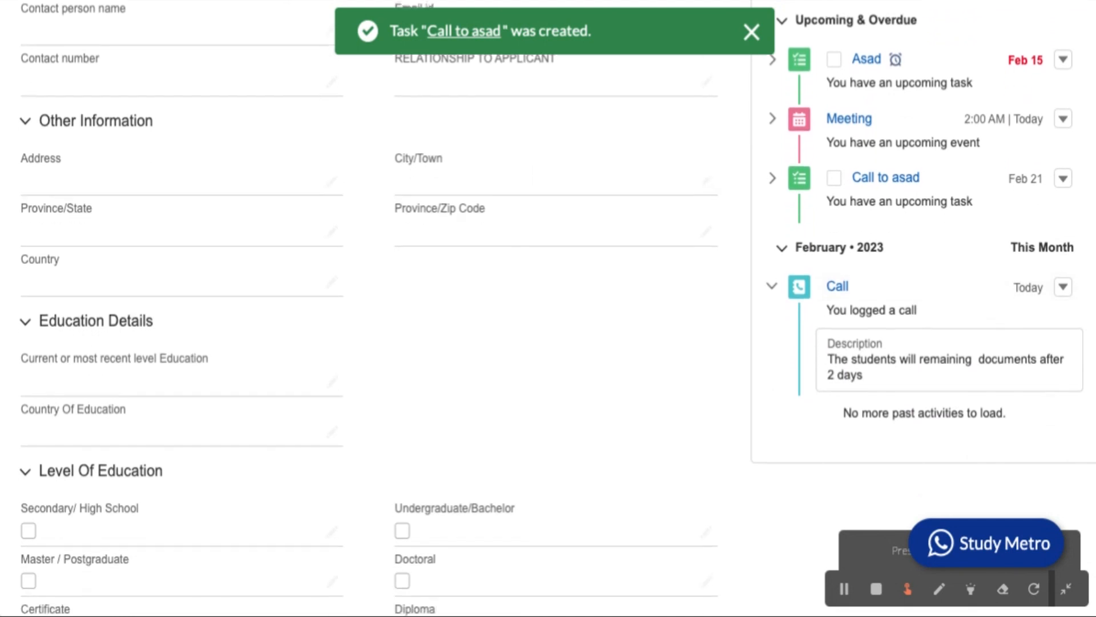
{"action": "scroll", "coordinate": [884, 267], "scroll_direction": "up", "scroll_amount": 1}
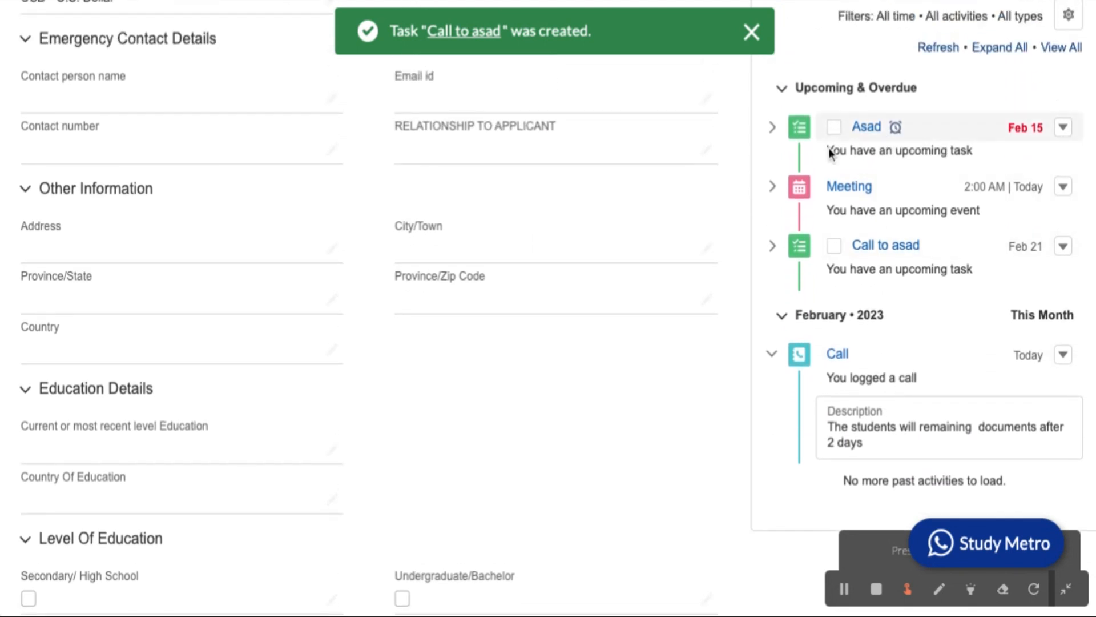
{"action": "left_click", "coordinate": [772, 127]}
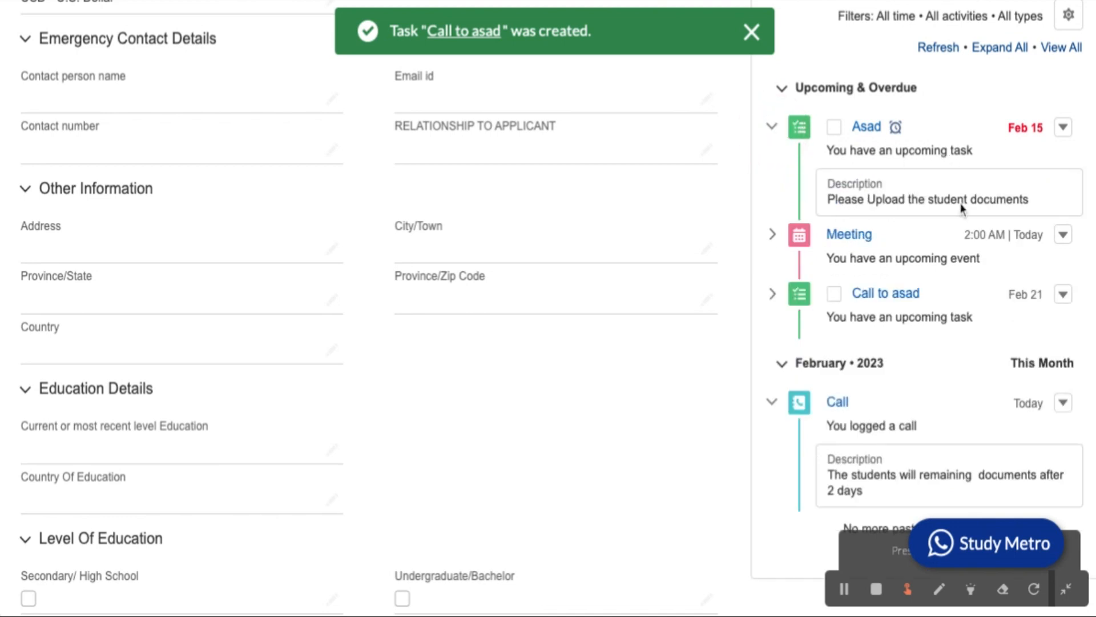
Start another blank New Task for the student.
{"action": "scroll", "coordinate": [950, 235], "scroll_direction": "up", "scroll_amount": 2}
{"action": "scroll", "coordinate": [950, 240], "scroll_direction": "up", "scroll_amount": 1}
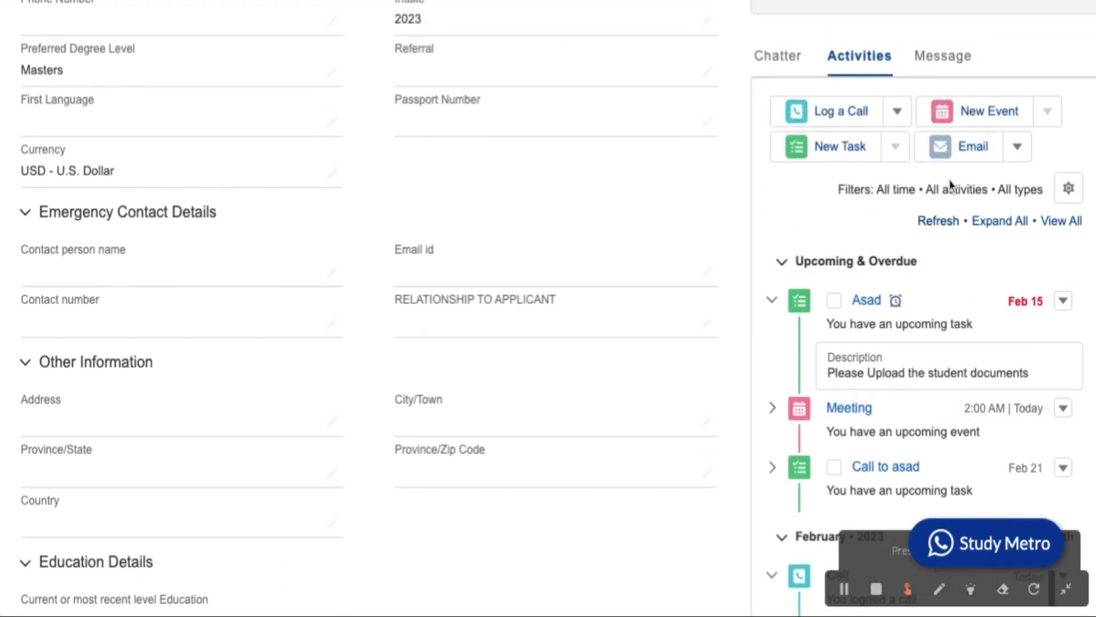
{"action": "left_click", "coordinate": [870, 152]}
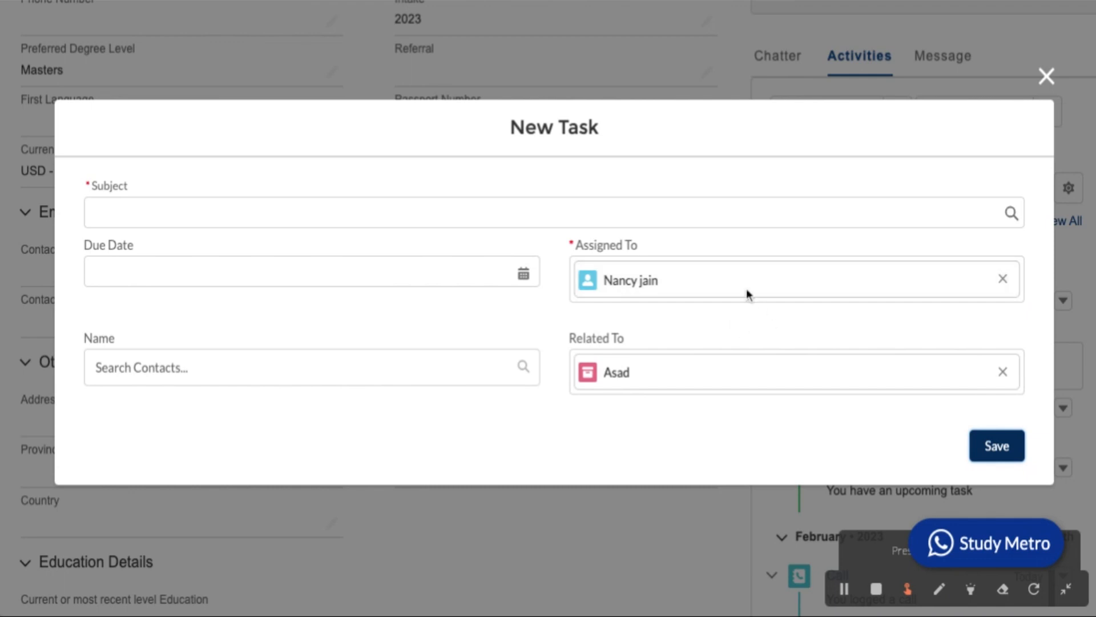
Replace the task's default assignee with the other counsellor.
{"action": "left_click", "coordinate": [776, 284]}
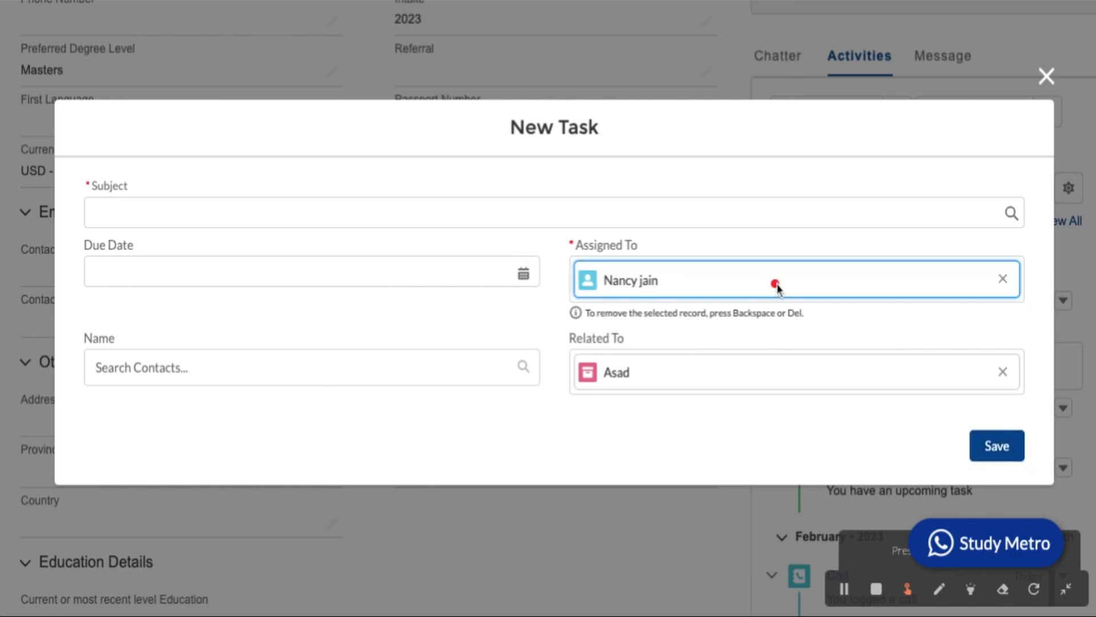
{"action": "left_click", "coordinate": [1003, 277]}
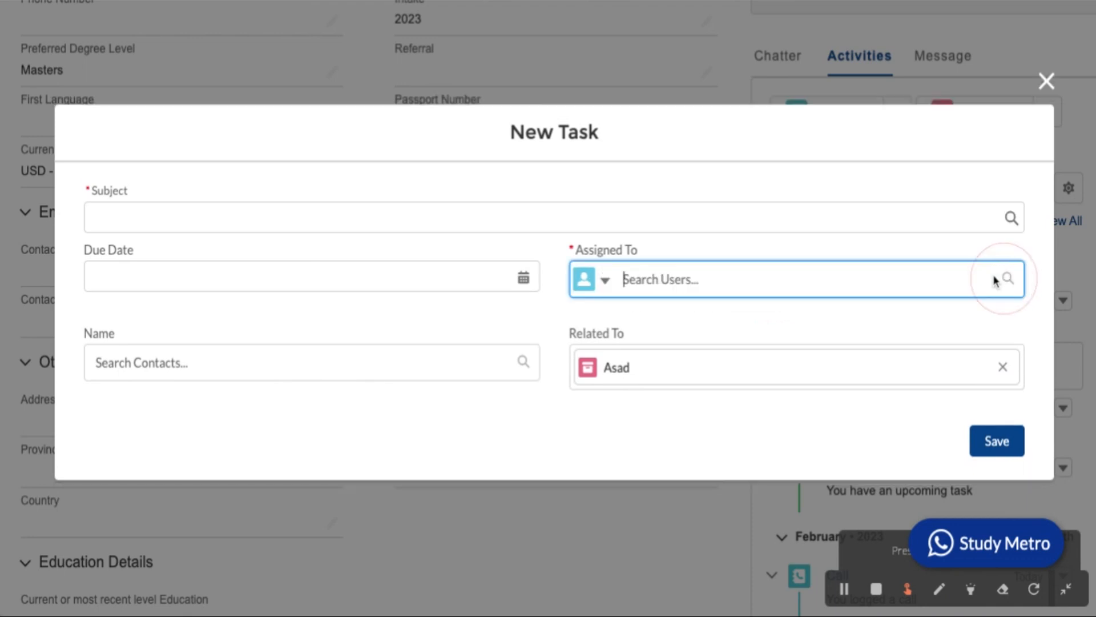
{"action": "type", "text": "kriti"}
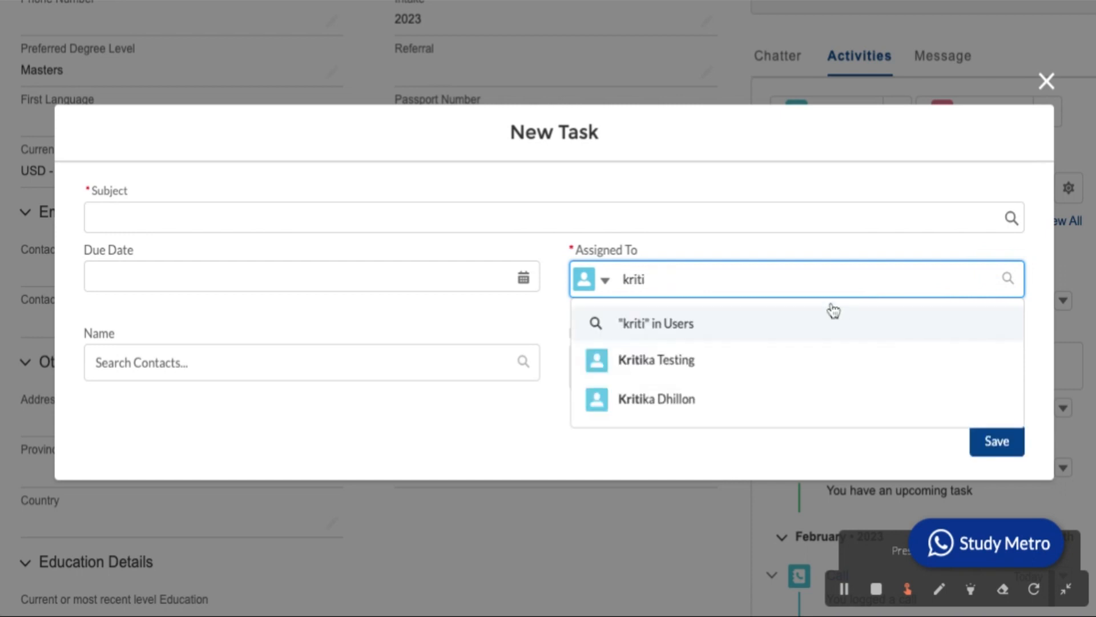
{"action": "left_click", "coordinate": [764, 359]}
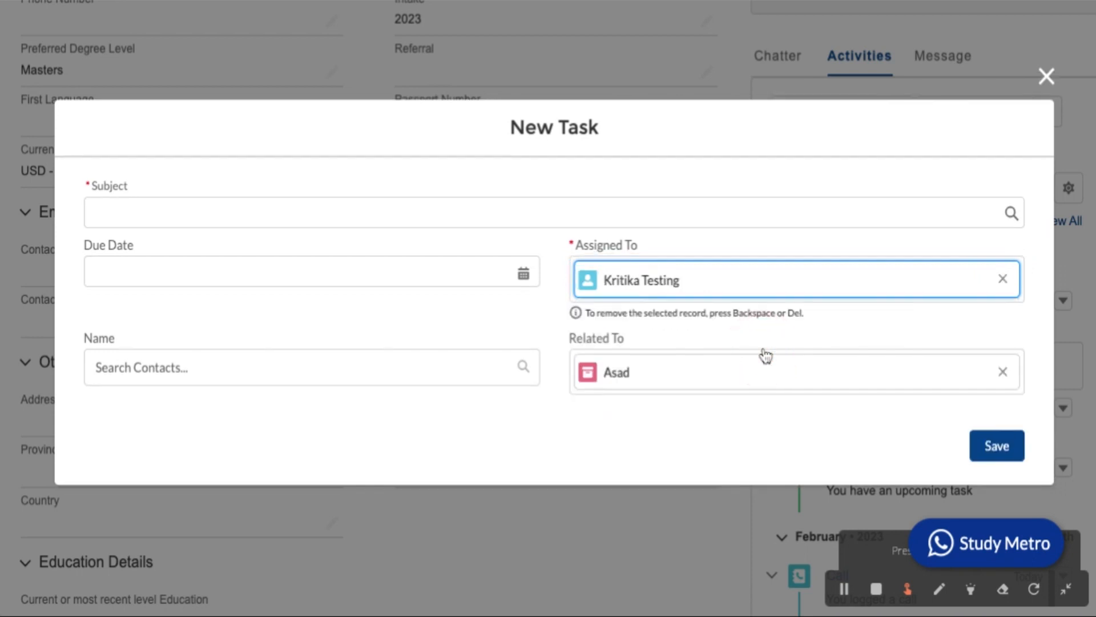
Give the task a Call subject about calling after 3 days, due 2/23/2023, and save.
{"action": "left_click", "coordinate": [379, 214]}
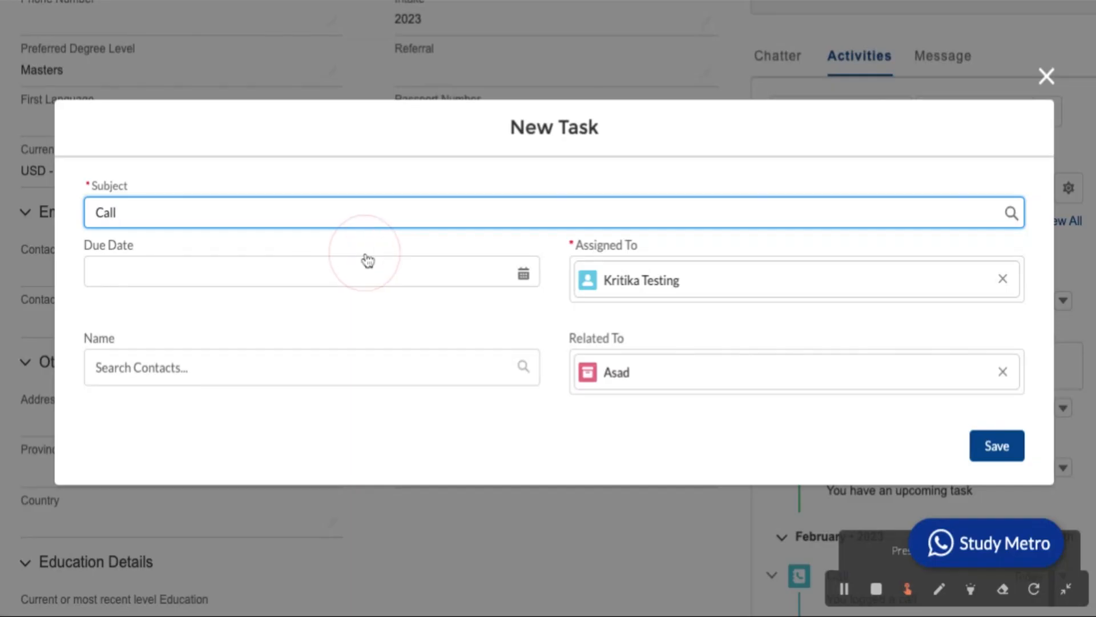
{"action": "type", "text": "asad after 3 days"}
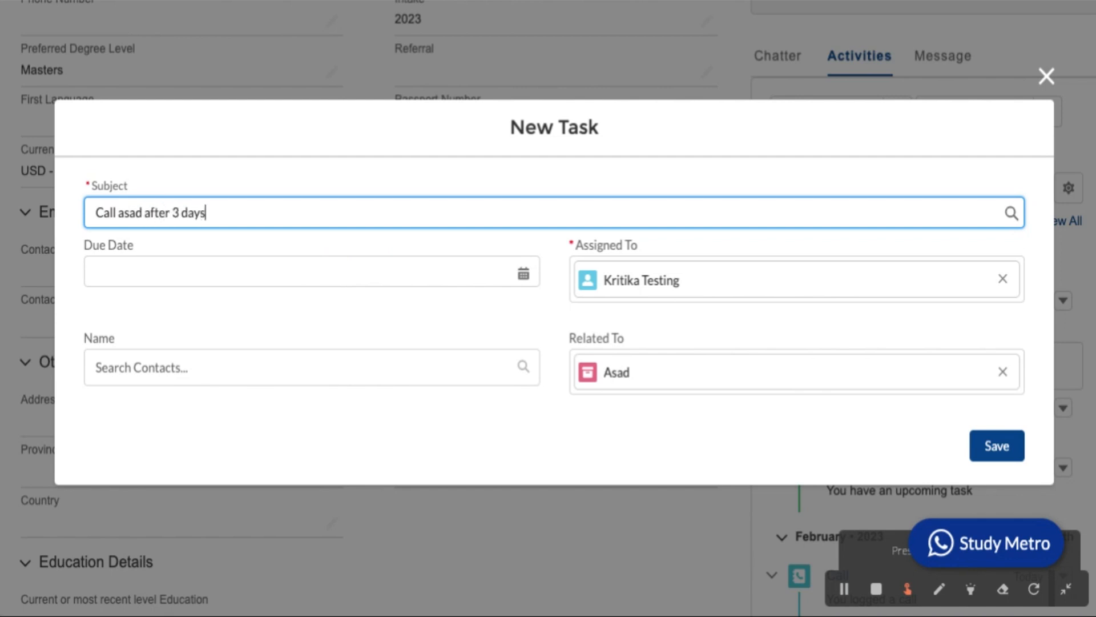
{"action": "left_click", "coordinate": [326, 274]}
{"action": "left_click", "coordinate": [323, 275]}
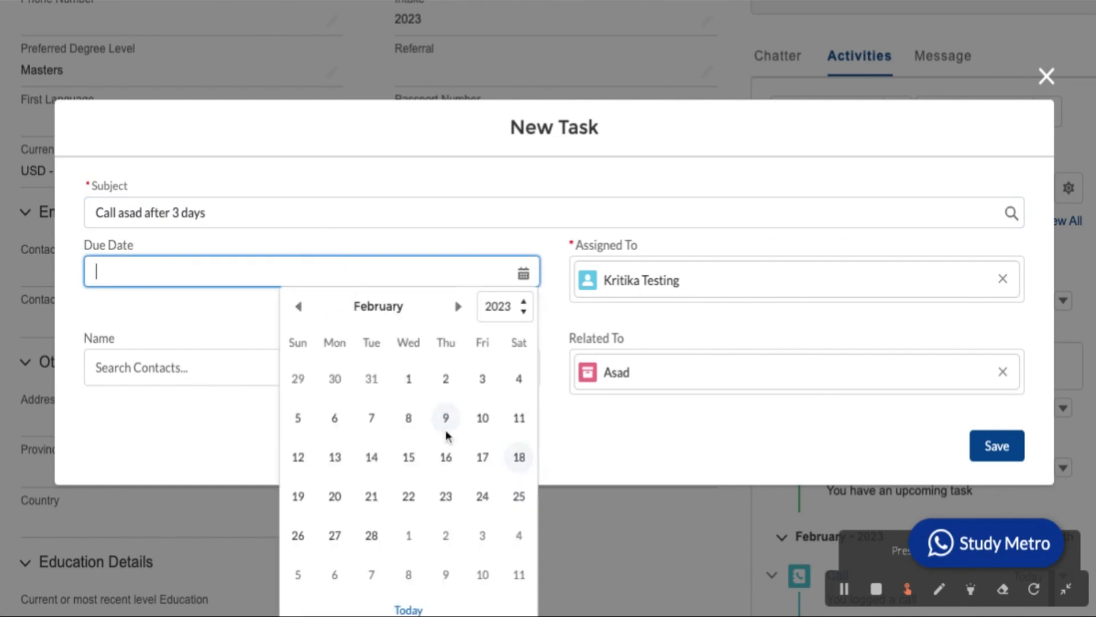
{"action": "left_click", "coordinate": [446, 496]}
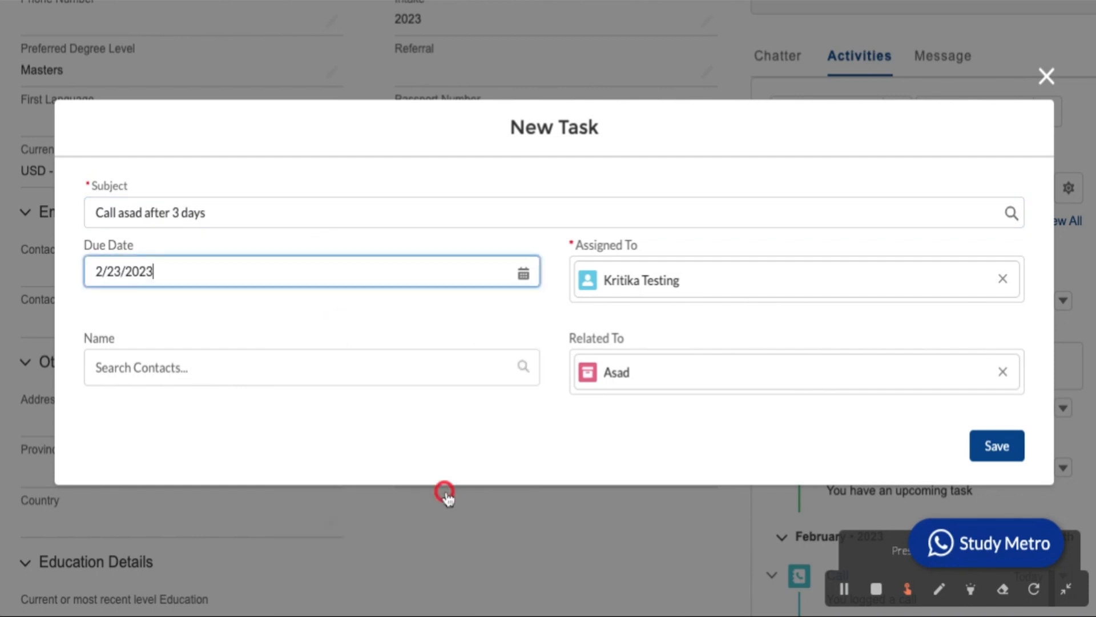
{"action": "left_click", "coordinate": [1006, 451]}
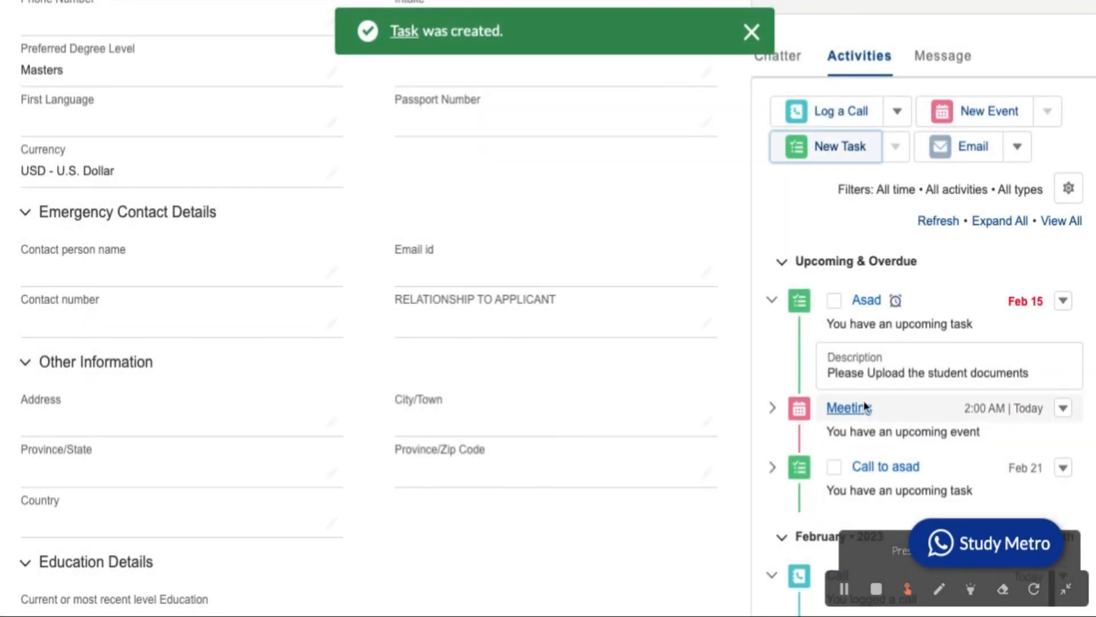
{"action": "scroll", "coordinate": [837, 406], "scroll_direction": "down", "scroll_amount": 1}
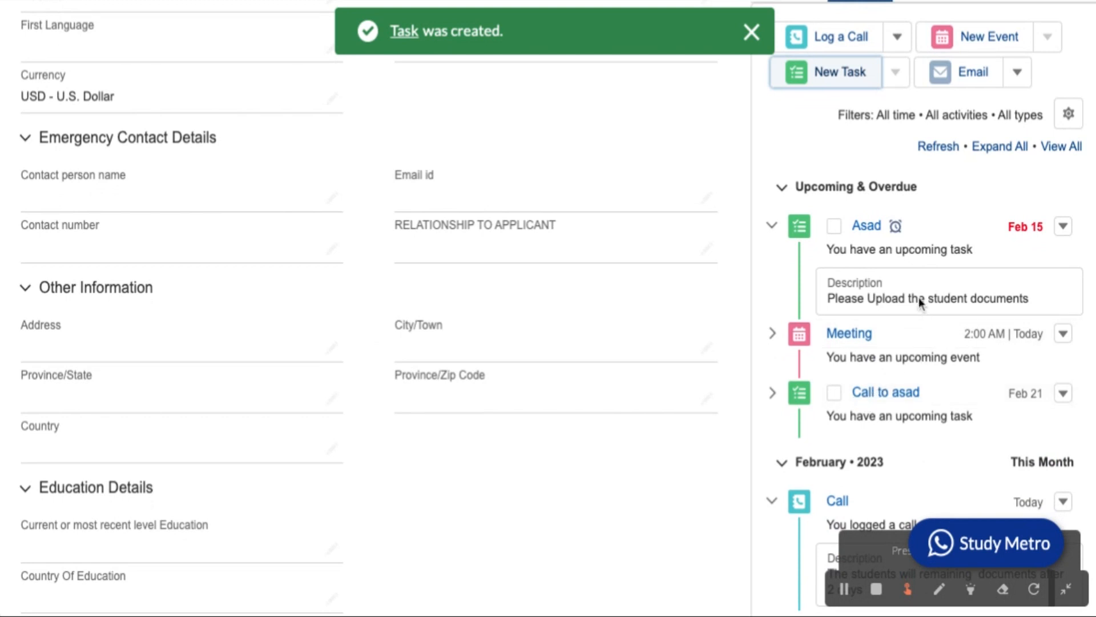
{"action": "scroll", "coordinate": [911, 331], "scroll_direction": "down", "scroll_amount": 3}
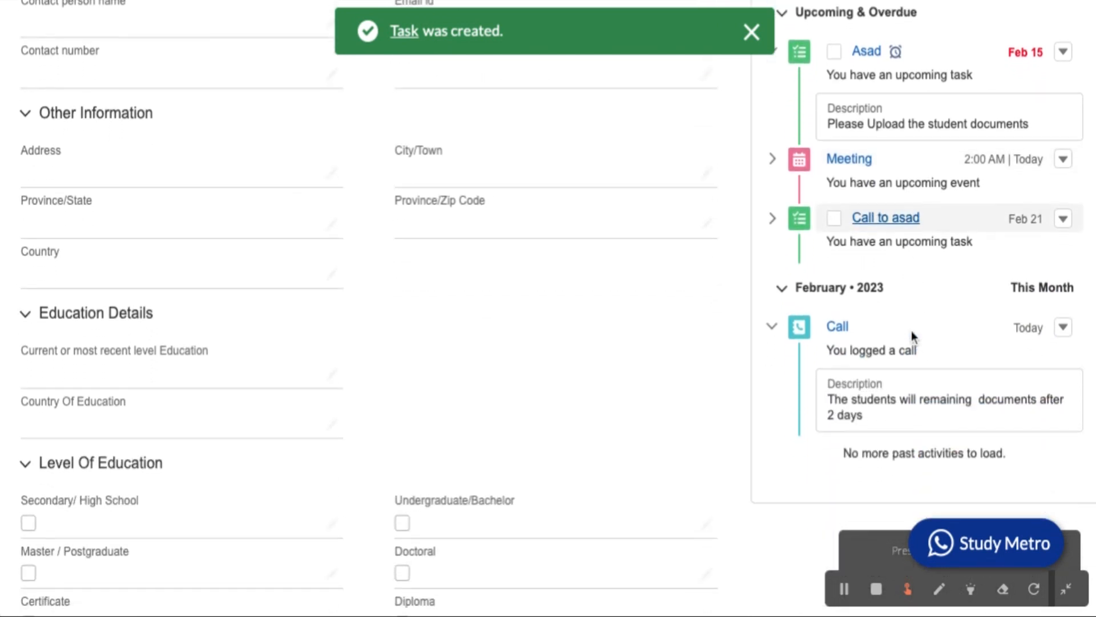
{"action": "scroll", "coordinate": [912, 336], "scroll_direction": "up", "scroll_amount": 2}
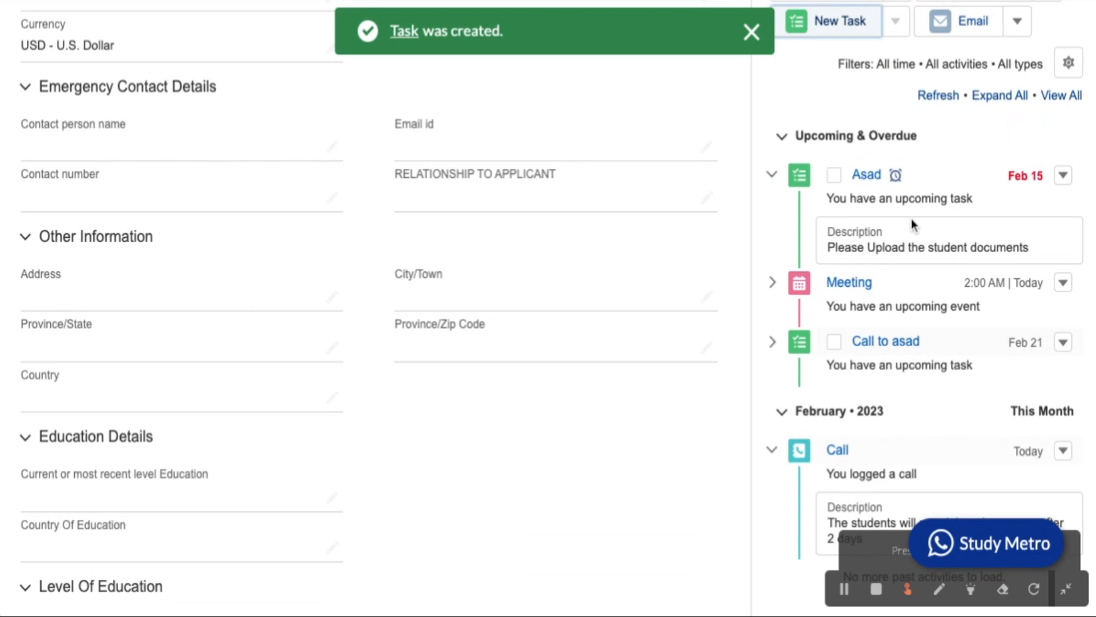
{"action": "scroll", "coordinate": [915, 341], "scroll_direction": "up", "scroll_amount": 3}
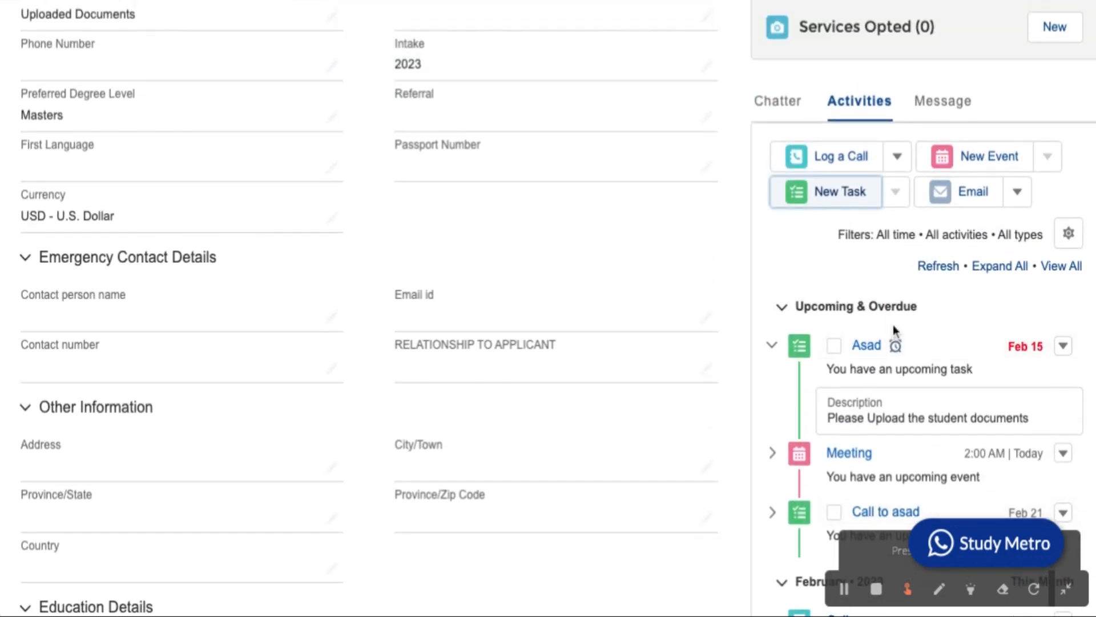
{"action": "scroll", "coordinate": [895, 331], "scroll_direction": "up", "scroll_amount": 2}
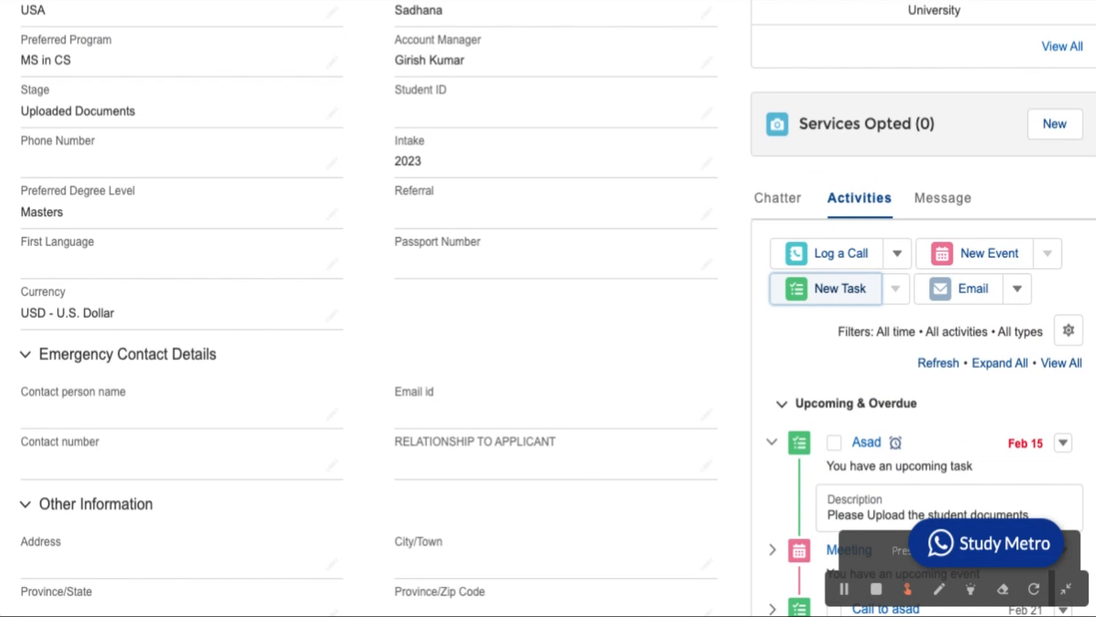
{"action": "scroll", "coordinate": [548, 309], "scroll_direction": "up", "scroll_amount": 5}
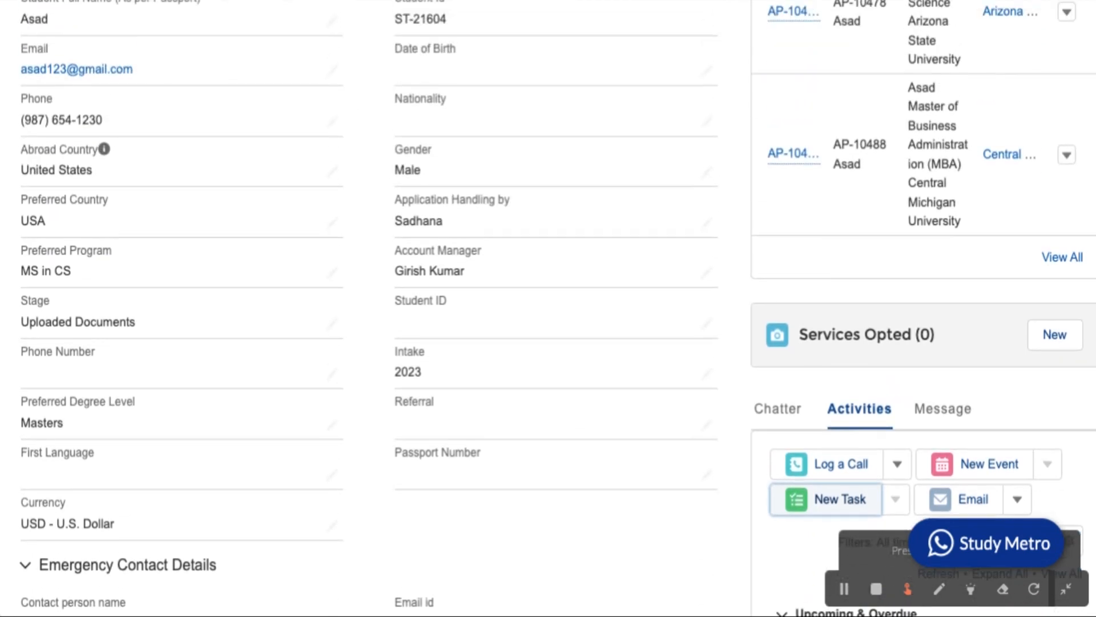
{"action": "scroll", "coordinate": [828, 337], "scroll_direction": "down", "scroll_amount": 4}
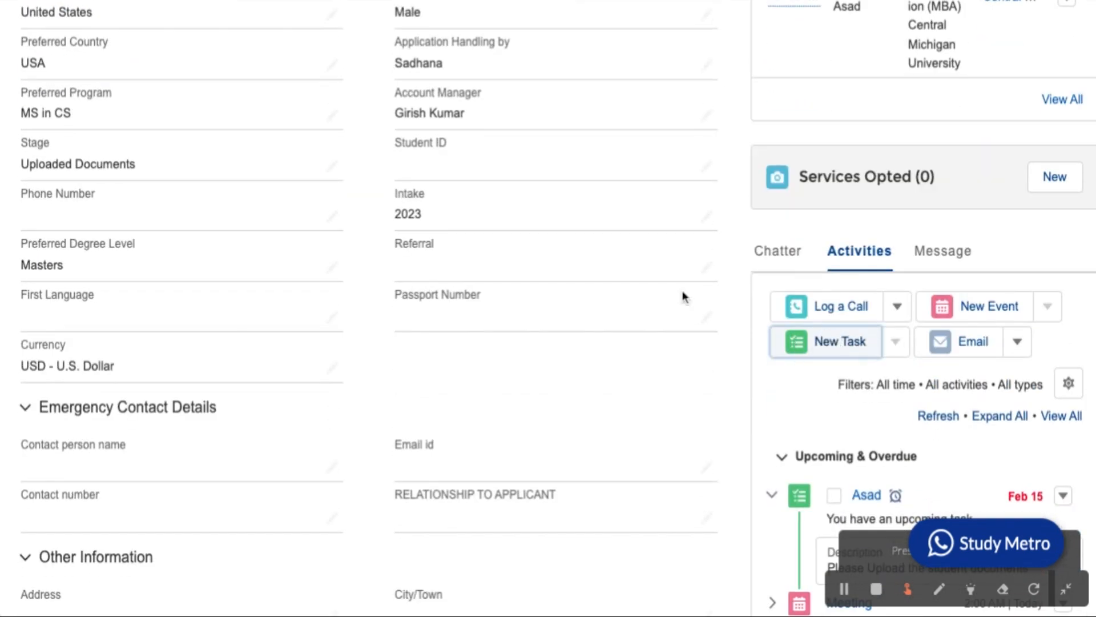
{"action": "scroll", "coordinate": [617, 296], "scroll_direction": "up", "scroll_amount": 10}
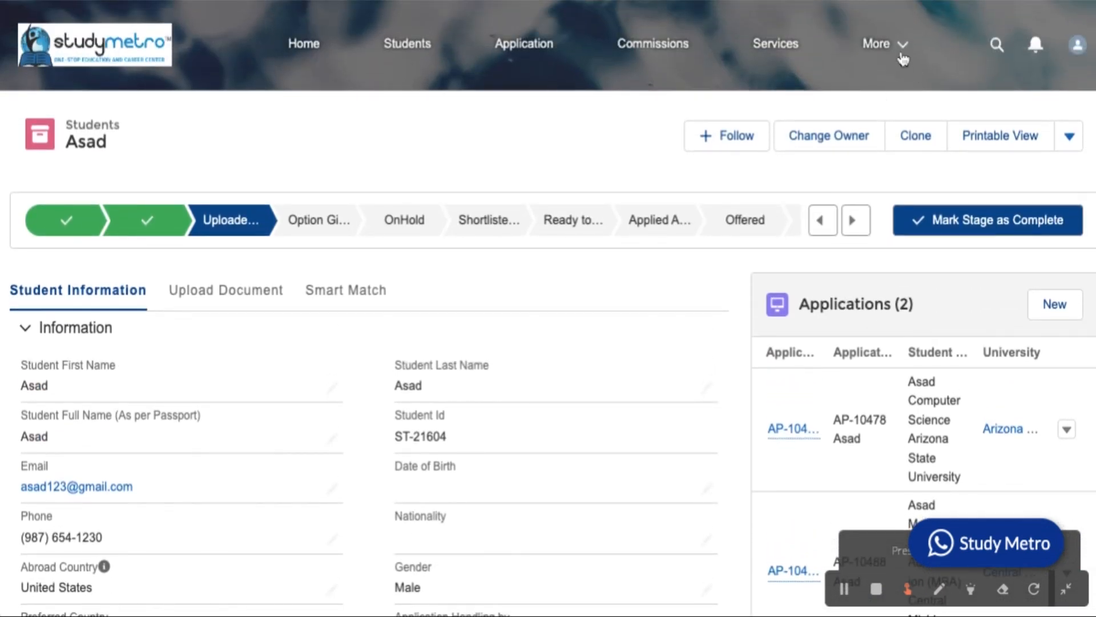
Go to the Tasks section from the More menu and scroll to the seven open tasks.
{"action": "left_click", "coordinate": [901, 50]}
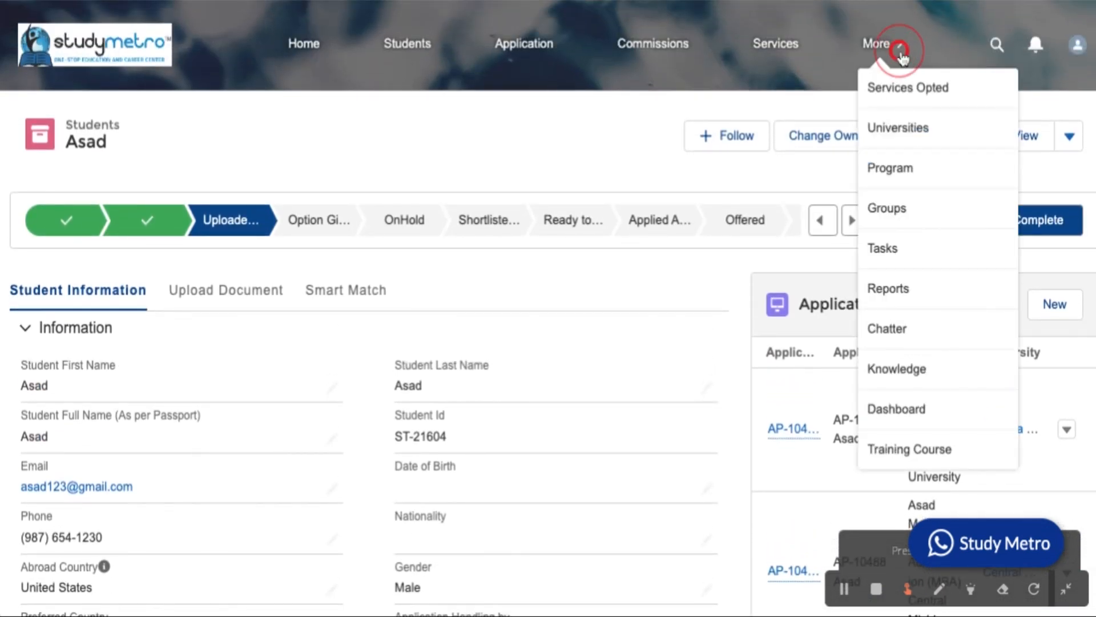
{"action": "double_click", "coordinate": [882, 256]}
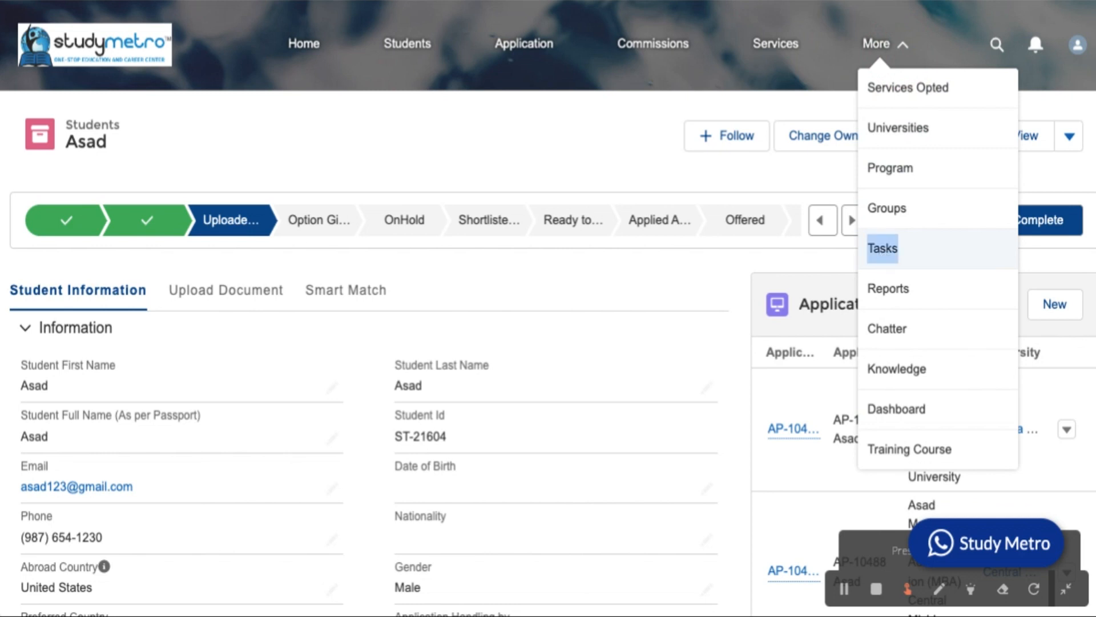
{"action": "left_click", "coordinate": [883, 248]}
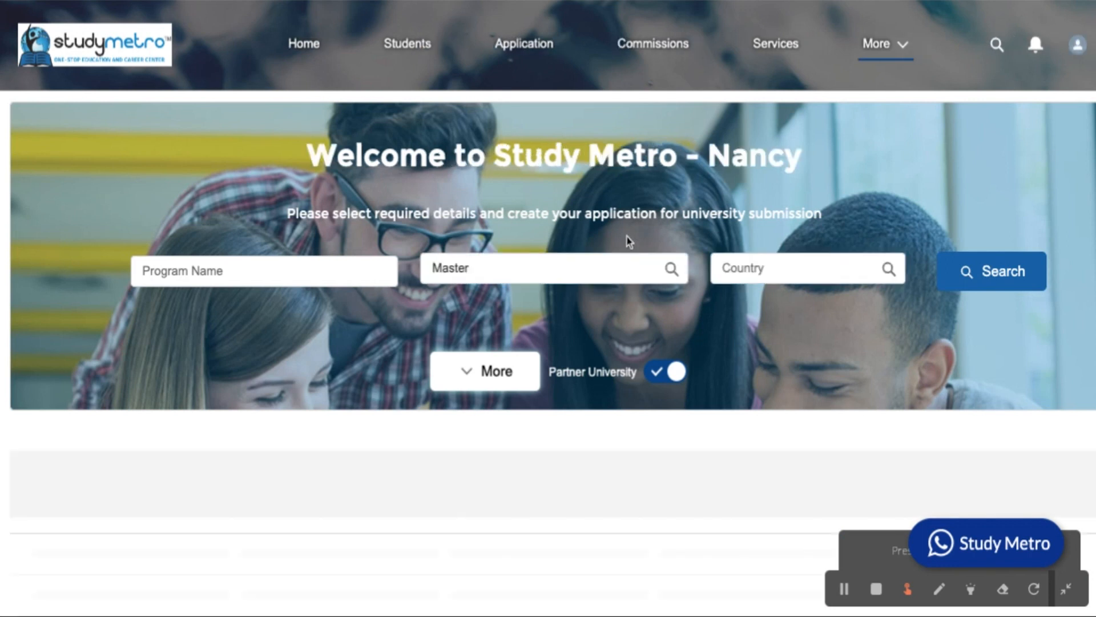
{"action": "scroll", "coordinate": [662, 197], "scroll_direction": "down", "scroll_amount": 5}
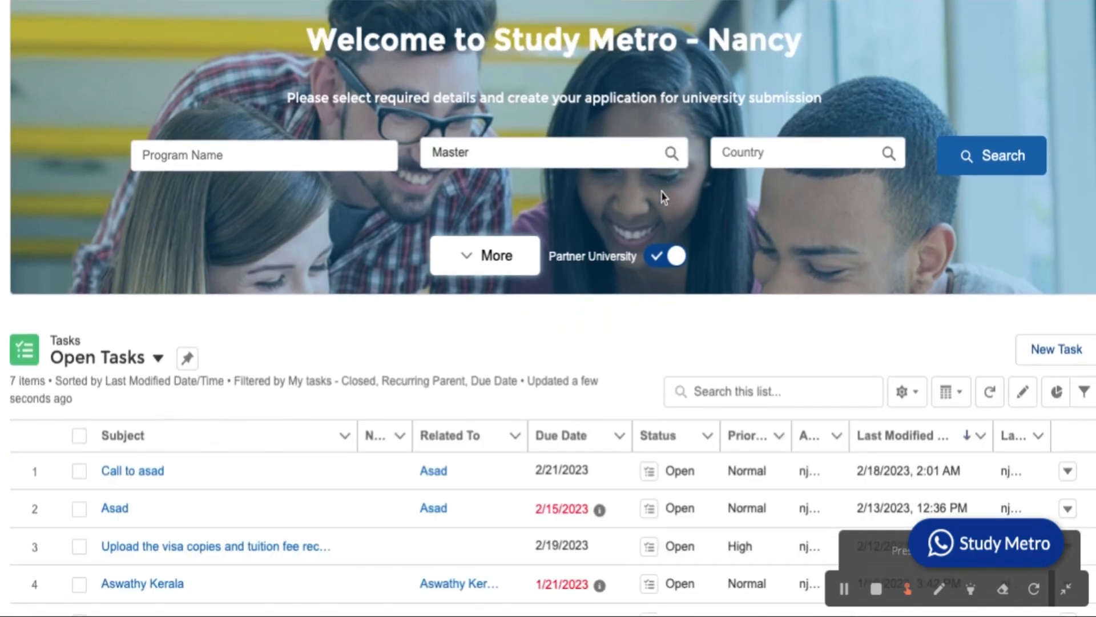
{"action": "scroll", "coordinate": [679, 191], "scroll_direction": "down", "scroll_amount": 2}
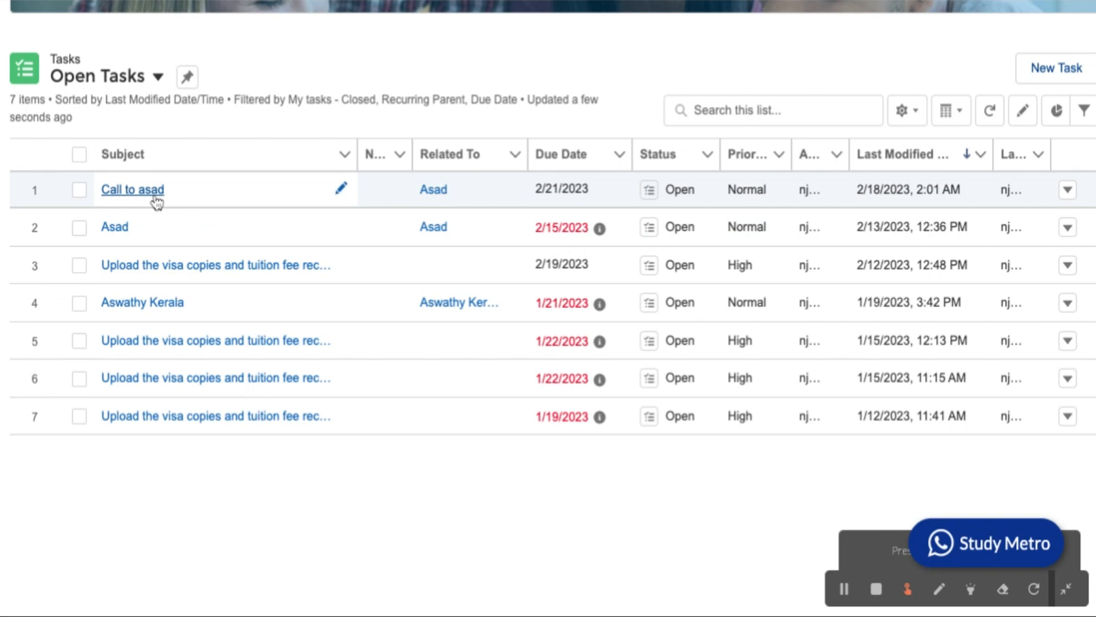
Open the Feb 21 call task's record and review its task, additional and system details.
{"action": "left_click", "coordinate": [152, 190]}
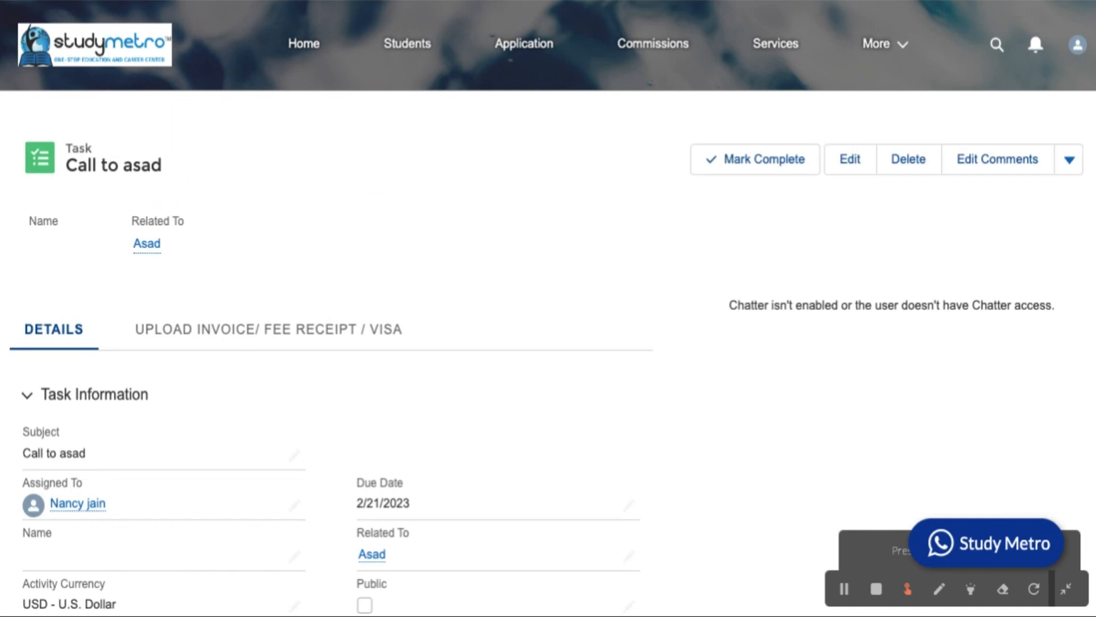
{"action": "scroll", "coordinate": [548, 308], "scroll_direction": "down", "scroll_amount": 1}
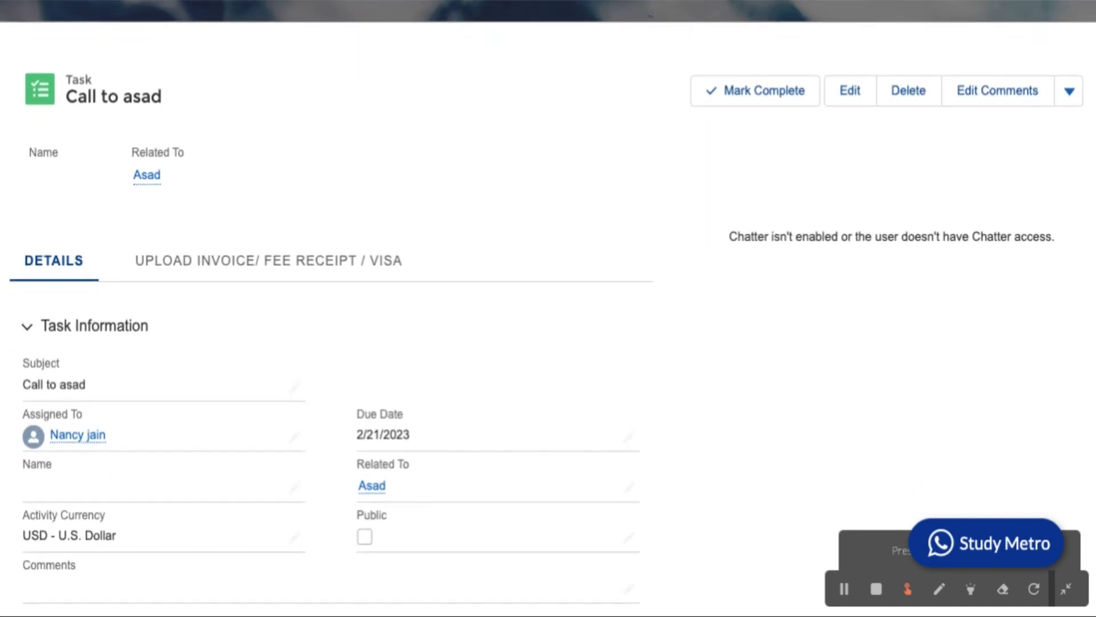
{"action": "scroll", "coordinate": [548, 309], "scroll_direction": "up", "scroll_amount": 1}
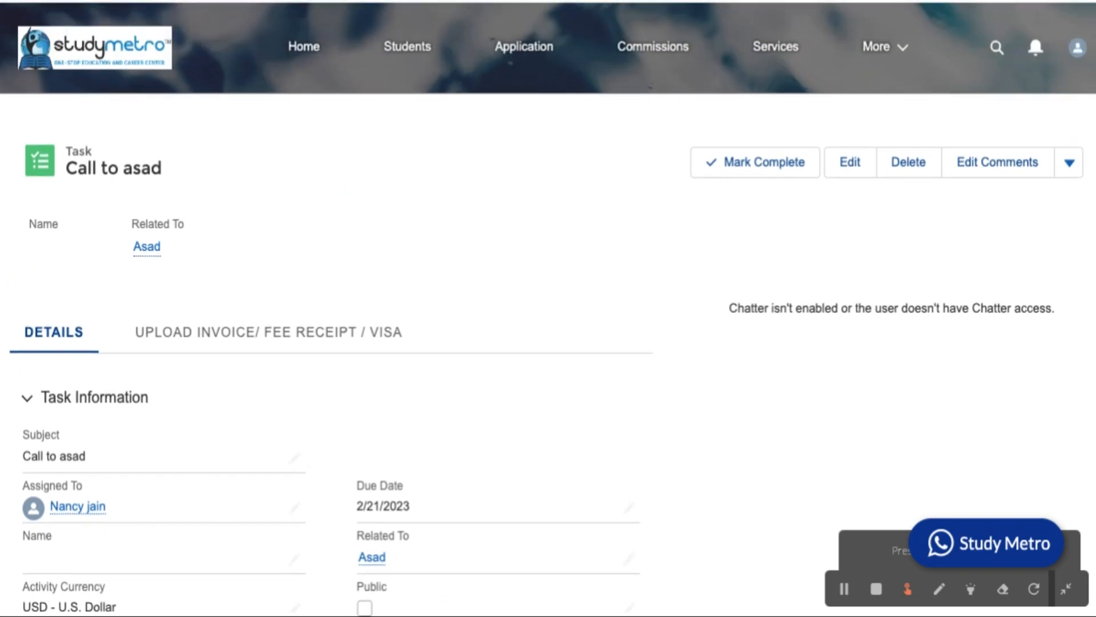
{"action": "scroll", "coordinate": [548, 309], "scroll_direction": "down", "scroll_amount": 6}
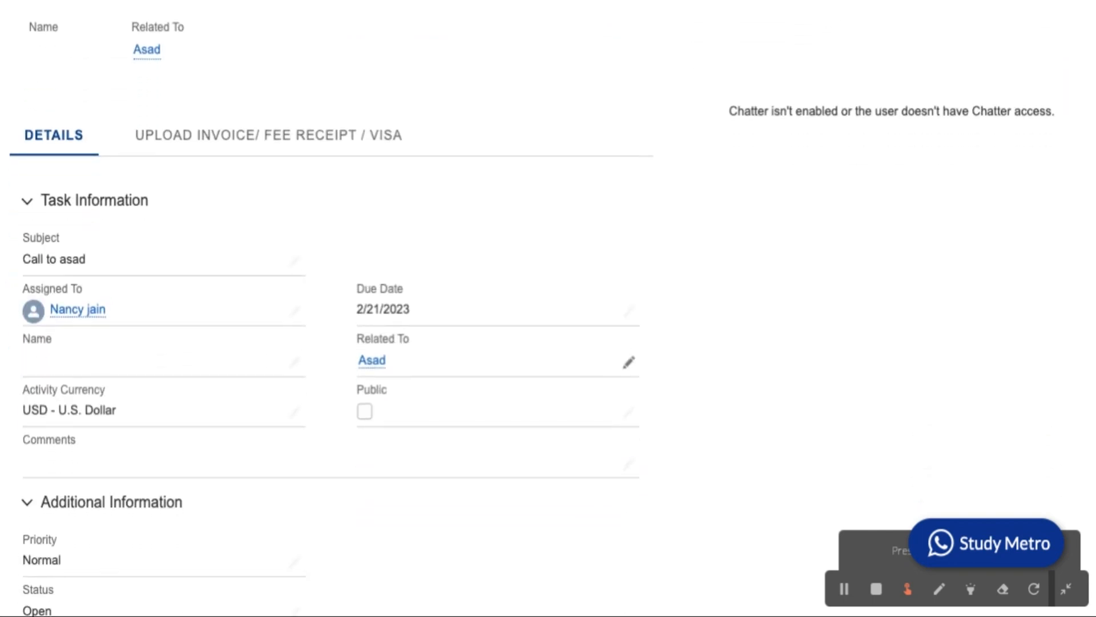
{"action": "scroll", "coordinate": [331, 308], "scroll_direction": "down", "scroll_amount": 1}
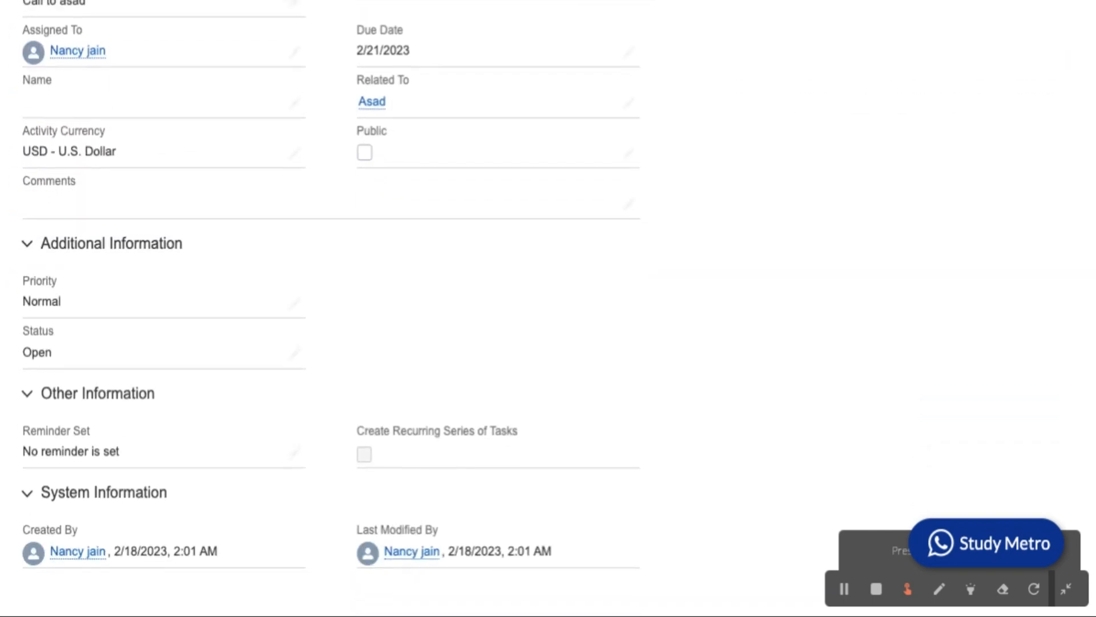
{"action": "scroll", "coordinate": [265, 304], "scroll_direction": "up", "scroll_amount": 5}
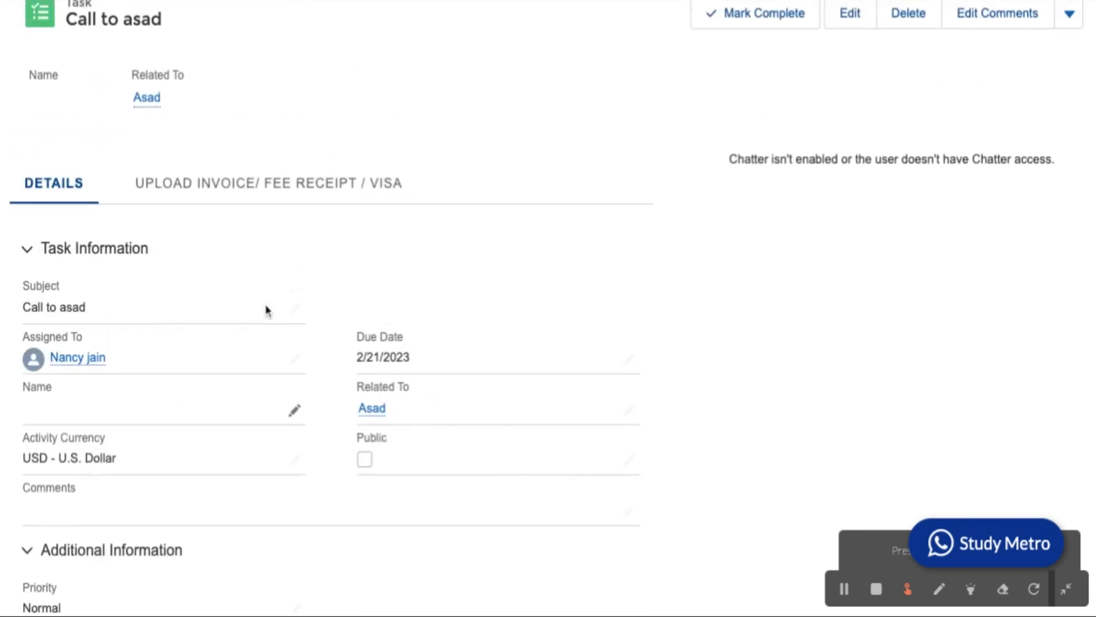
{"action": "scroll", "coordinate": [265, 304], "scroll_direction": "down", "scroll_amount": 3}
{"action": "scroll", "coordinate": [265, 310], "scroll_direction": "down", "scroll_amount": 2}
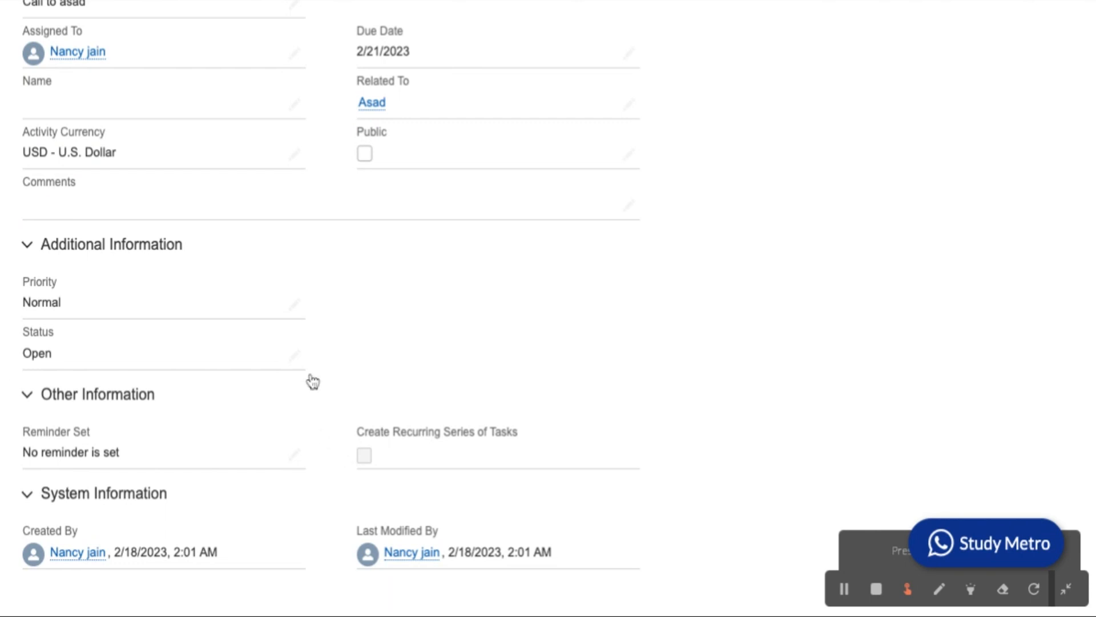
Turn on the call task's reminder for 2/25/2023 at 9:00 AM and save it.
{"action": "left_click", "coordinate": [295, 454]}
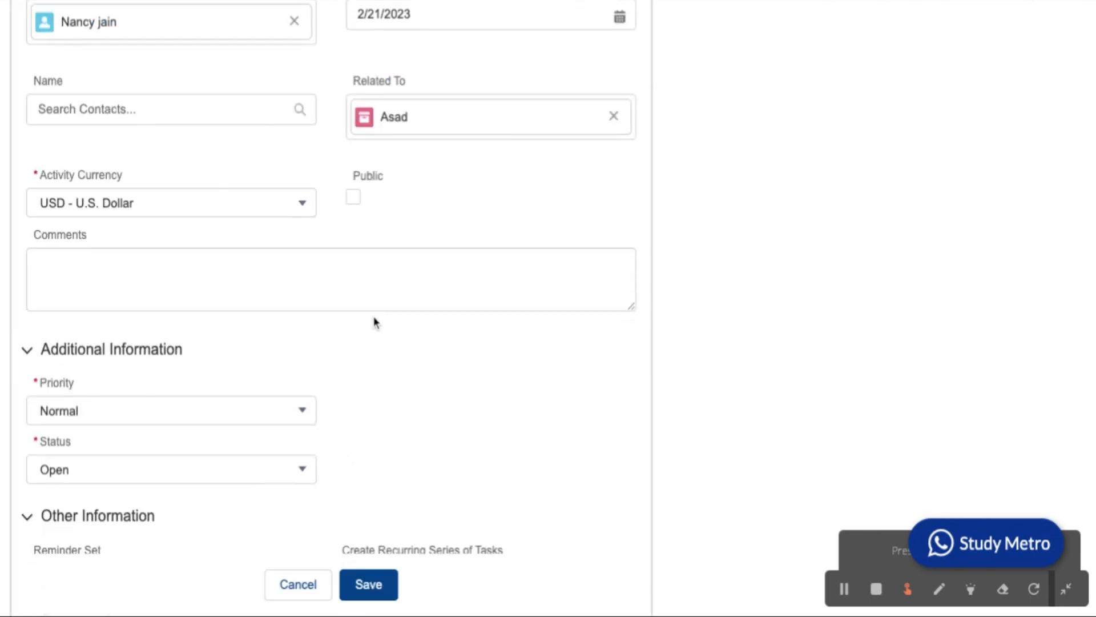
{"action": "scroll", "coordinate": [374, 323], "scroll_direction": "down", "scroll_amount": 4}
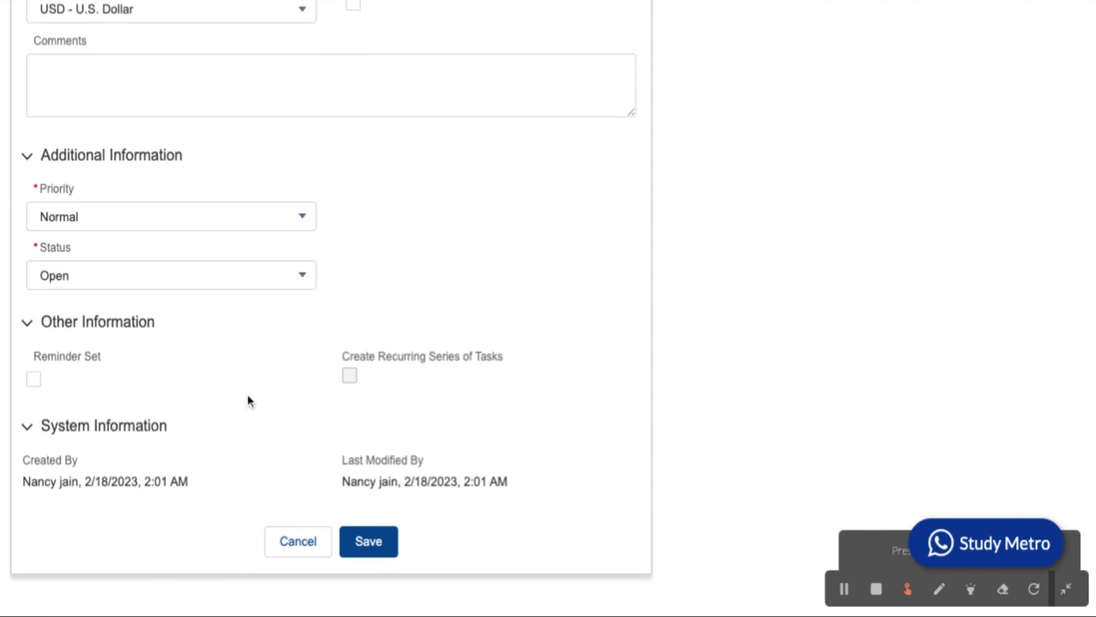
{"action": "left_click", "coordinate": [34, 381]}
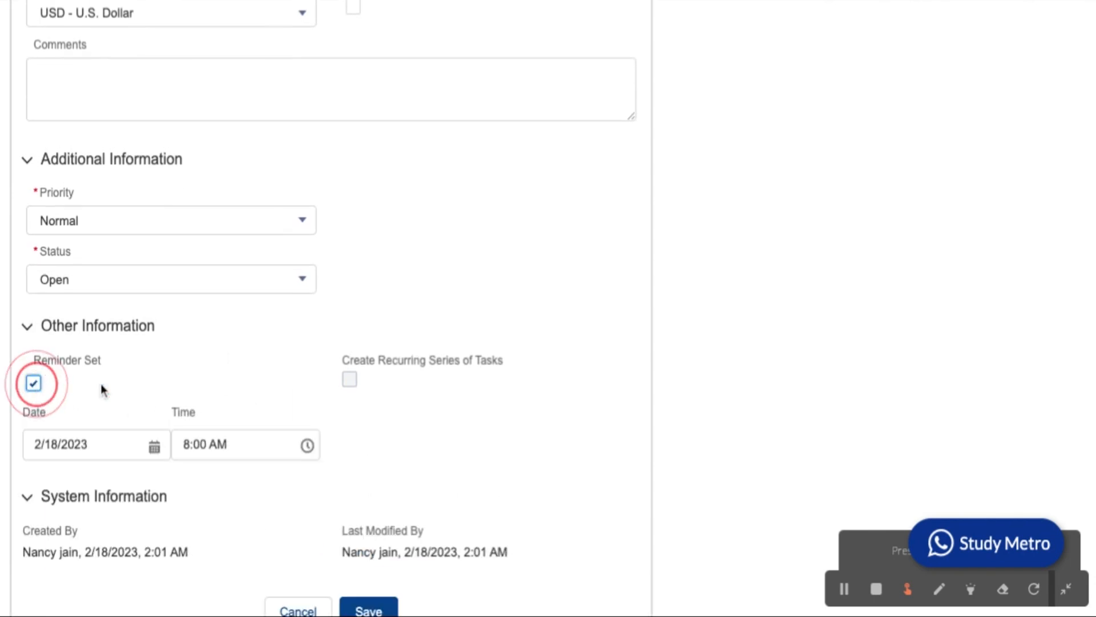
{"action": "scroll", "coordinate": [152, 400], "scroll_direction": "down", "scroll_amount": 1}
{"action": "left_click", "coordinate": [158, 378]}
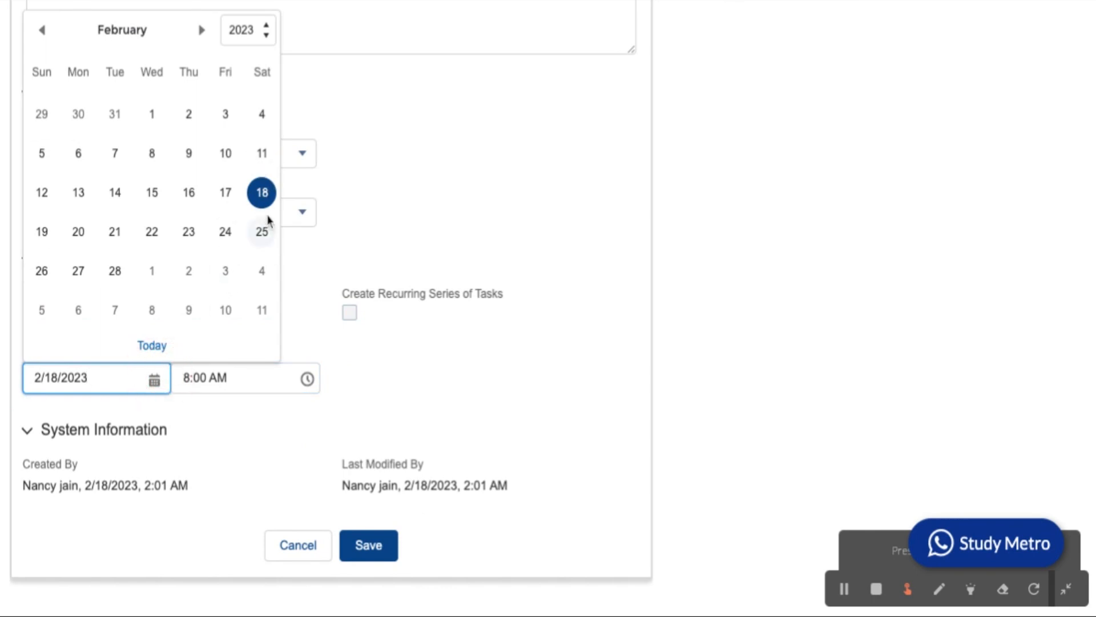
{"action": "left_click", "coordinate": [262, 232]}
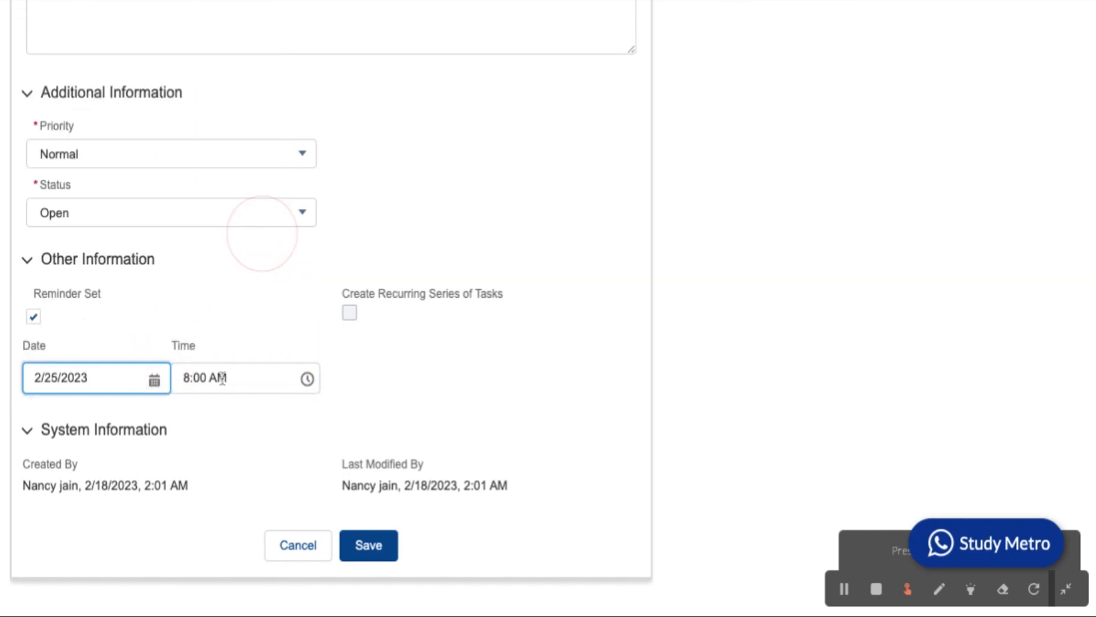
{"action": "left_click", "coordinate": [307, 377]}
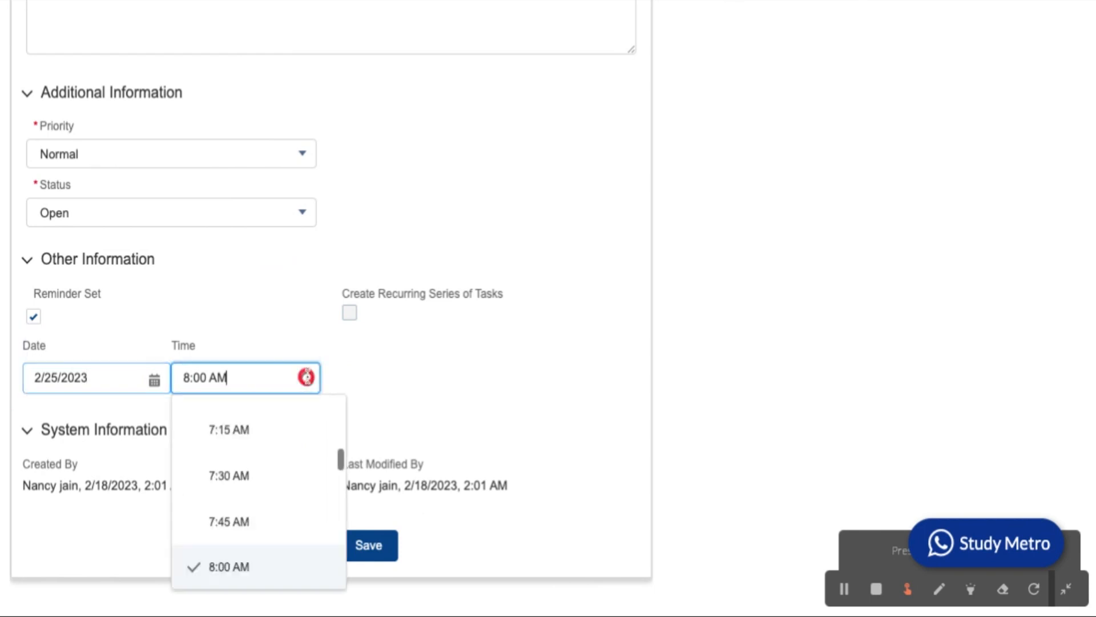
{"action": "scroll", "coordinate": [245, 506], "scroll_direction": "down", "scroll_amount": 5}
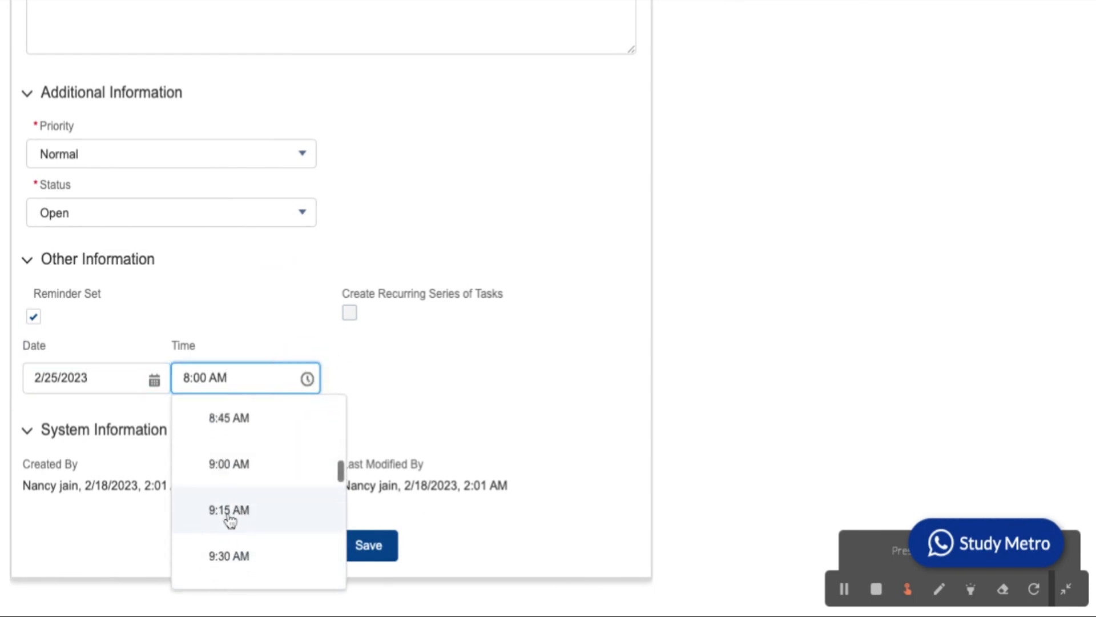
{"action": "left_click", "coordinate": [226, 465]}
{"action": "left_click", "coordinate": [440, 389]}
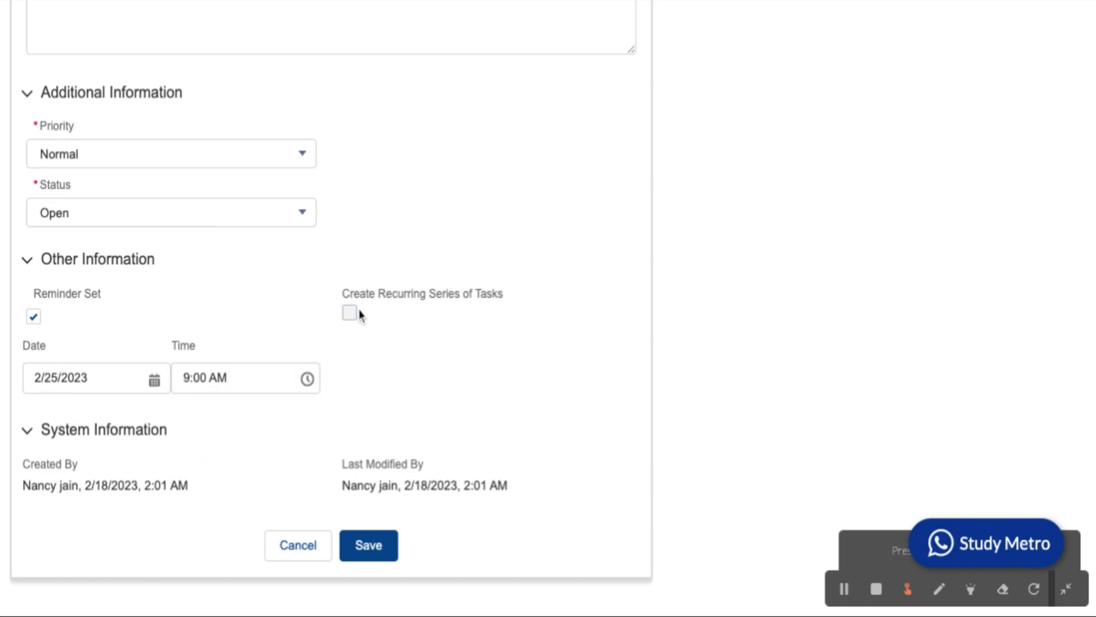
{"action": "scroll", "coordinate": [360, 314], "scroll_direction": "up", "scroll_amount": 7}
{"action": "scroll", "coordinate": [360, 314], "scroll_direction": "down", "scroll_amount": 7}
{"action": "left_click", "coordinate": [368, 543]}
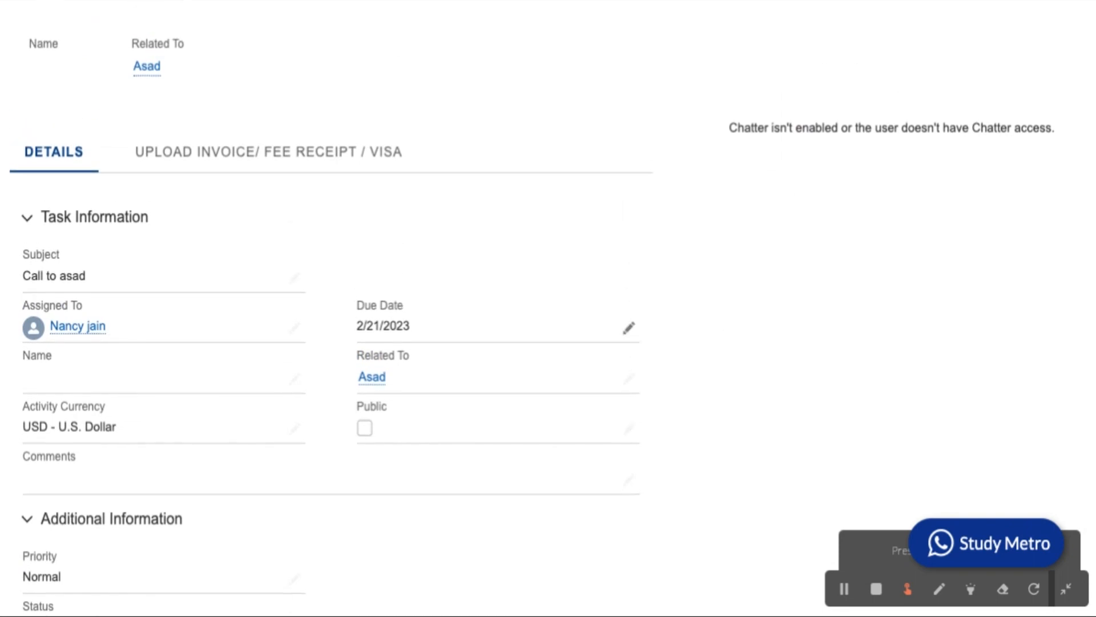
Scroll through the task record to confirm the Feb 25, 2023 9:00 am reminder.
{"action": "scroll", "coordinate": [331, 297], "scroll_direction": "down", "scroll_amount": 5}
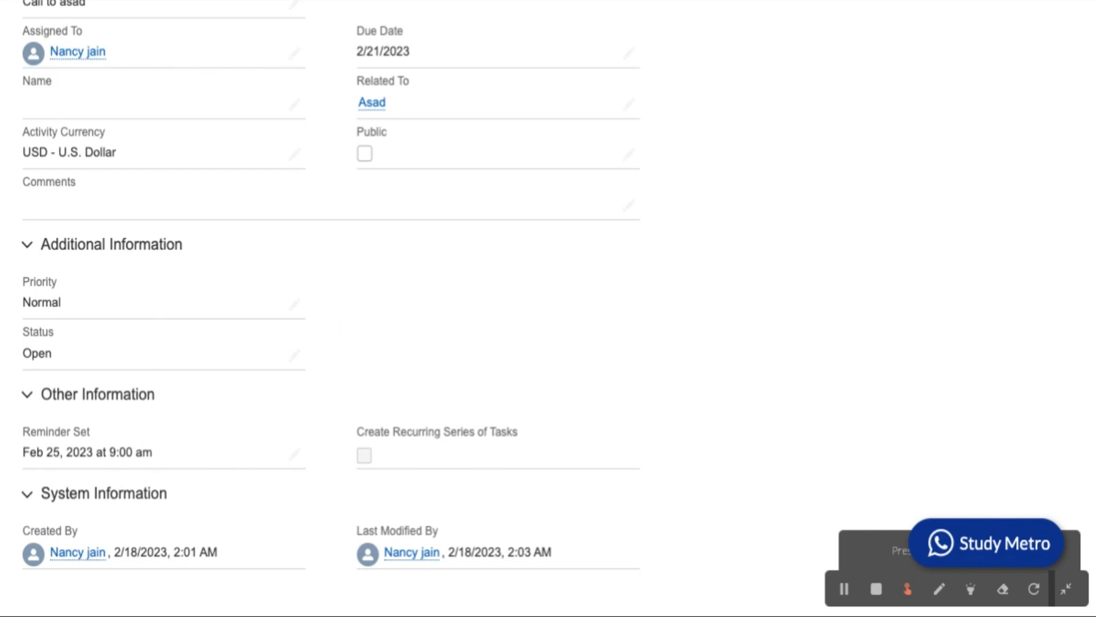
{"action": "scroll", "coordinate": [548, 309], "scroll_direction": "up", "scroll_amount": 8}
{"action": "scroll", "coordinate": [548, 309], "scroll_direction": "down", "scroll_amount": 1}
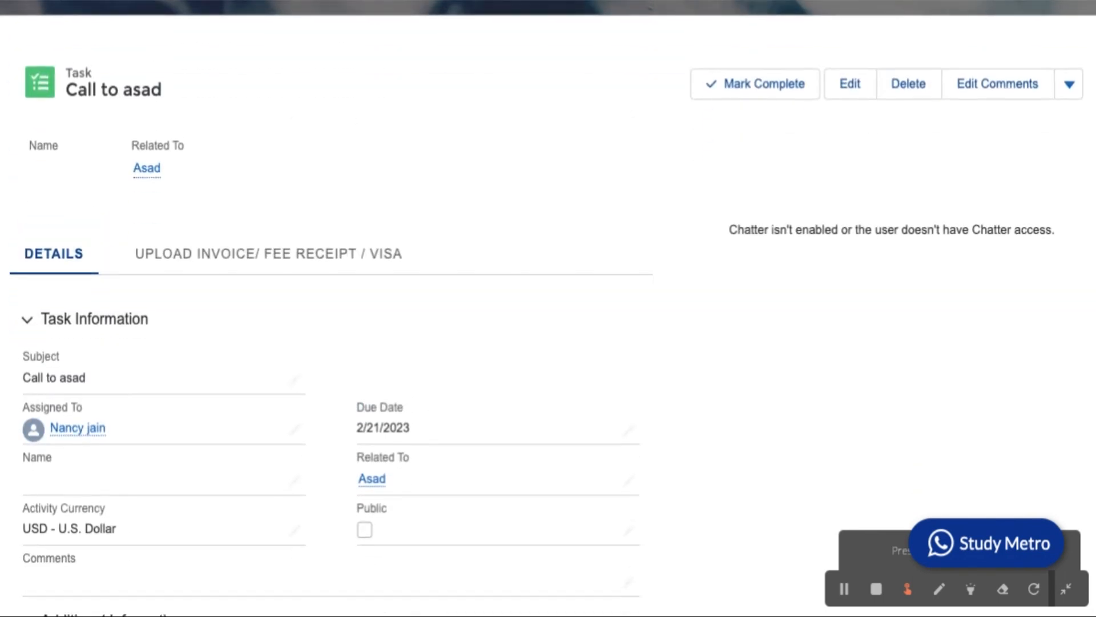
{"action": "scroll", "coordinate": [548, 308], "scroll_direction": "down", "scroll_amount": 3}
{"action": "scroll", "coordinate": [869, 121], "scroll_direction": "down", "scroll_amount": 3}
{"action": "scroll", "coordinate": [869, 121], "scroll_direction": "up", "scroll_amount": 6}
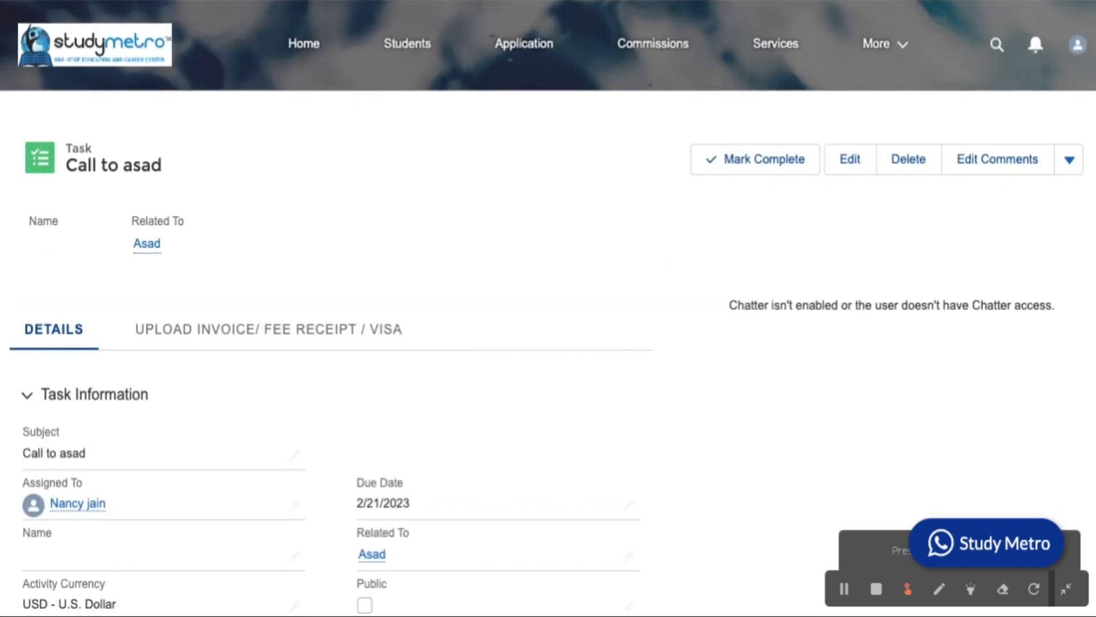
Go back to the home page's Open Tasks list, with the 2/21/2023 call on top.
{"action": "key", "text": "alt+Left"}
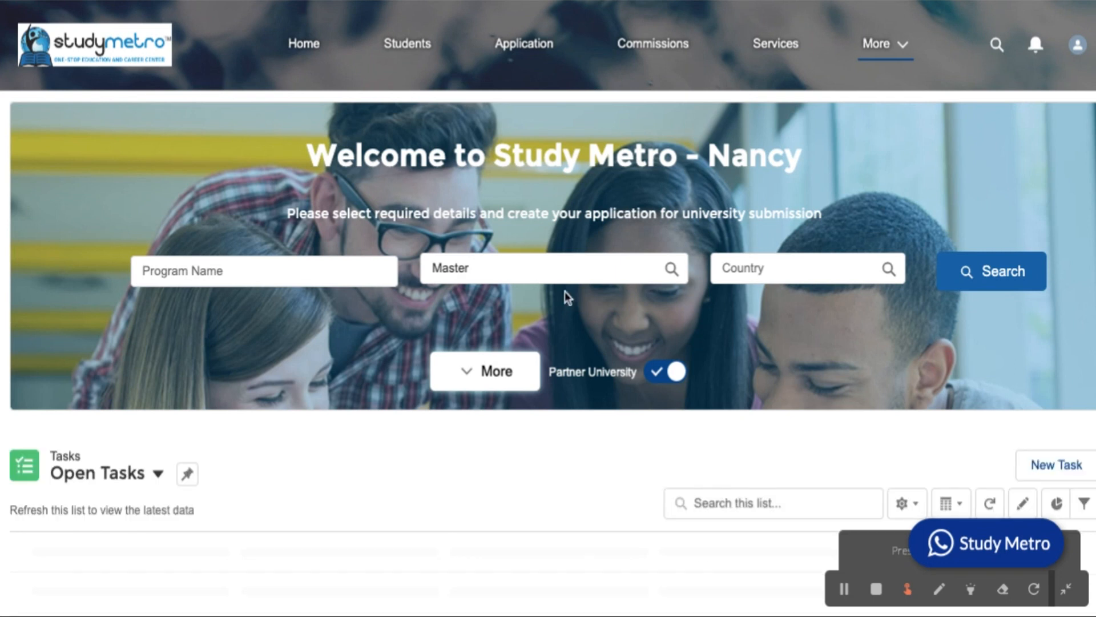
{"action": "scroll", "coordinate": [635, 393], "scroll_direction": "down", "scroll_amount": 7}
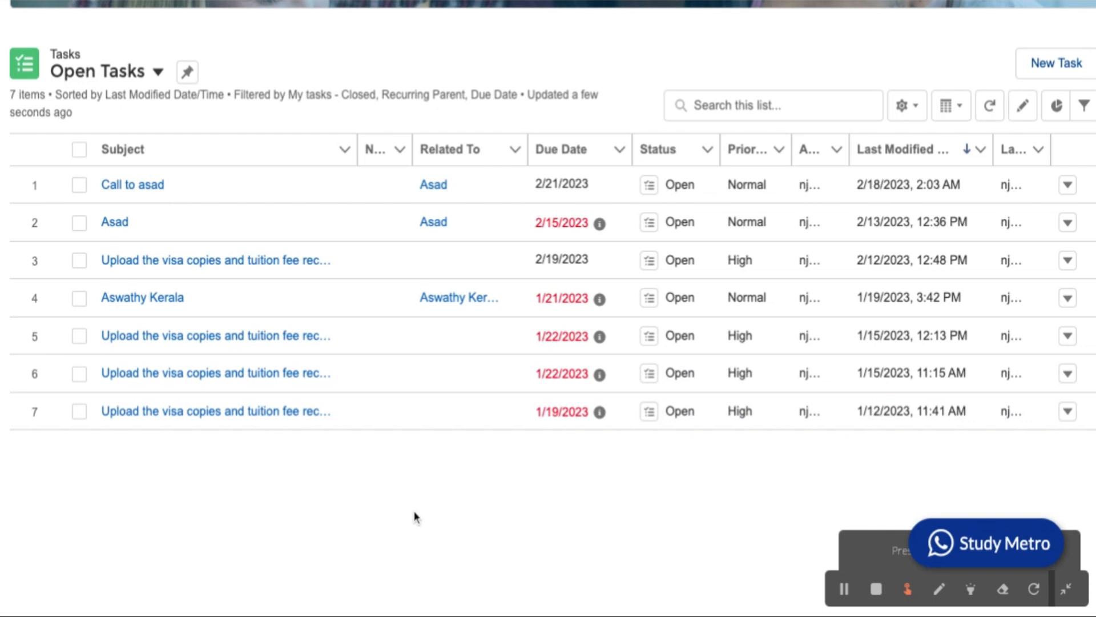
Start a new task with the subject 'Send Letter'.
{"action": "left_click", "coordinate": [1075, 71]}
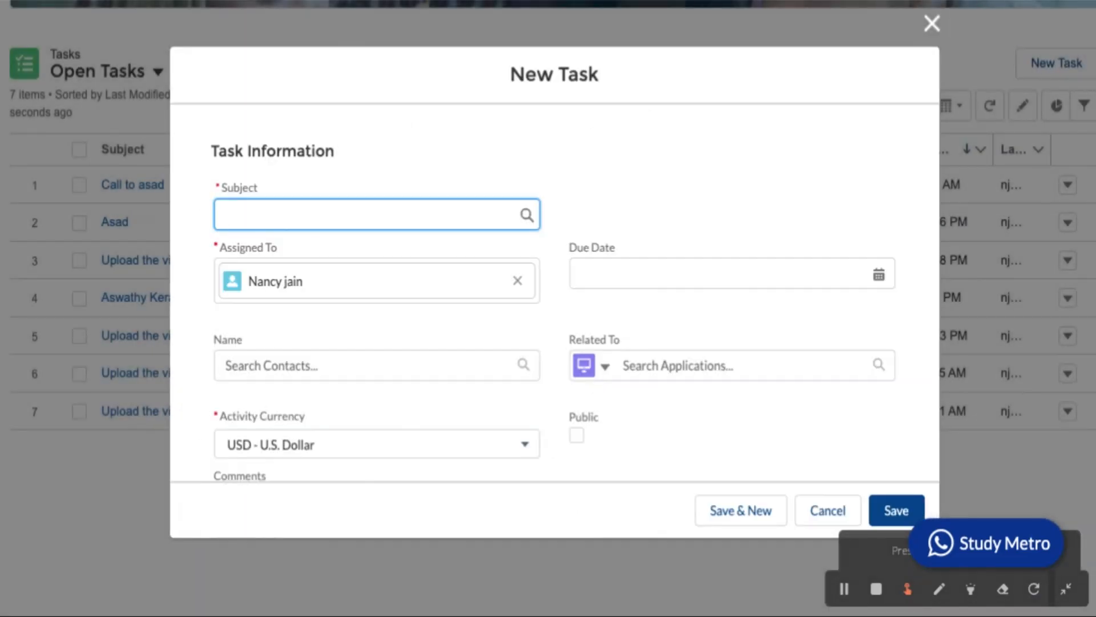
{"action": "scroll", "coordinate": [554, 291], "scroll_direction": "down", "scroll_amount": 6}
{"action": "scroll", "coordinate": [554, 292], "scroll_direction": "up", "scroll_amount": 6}
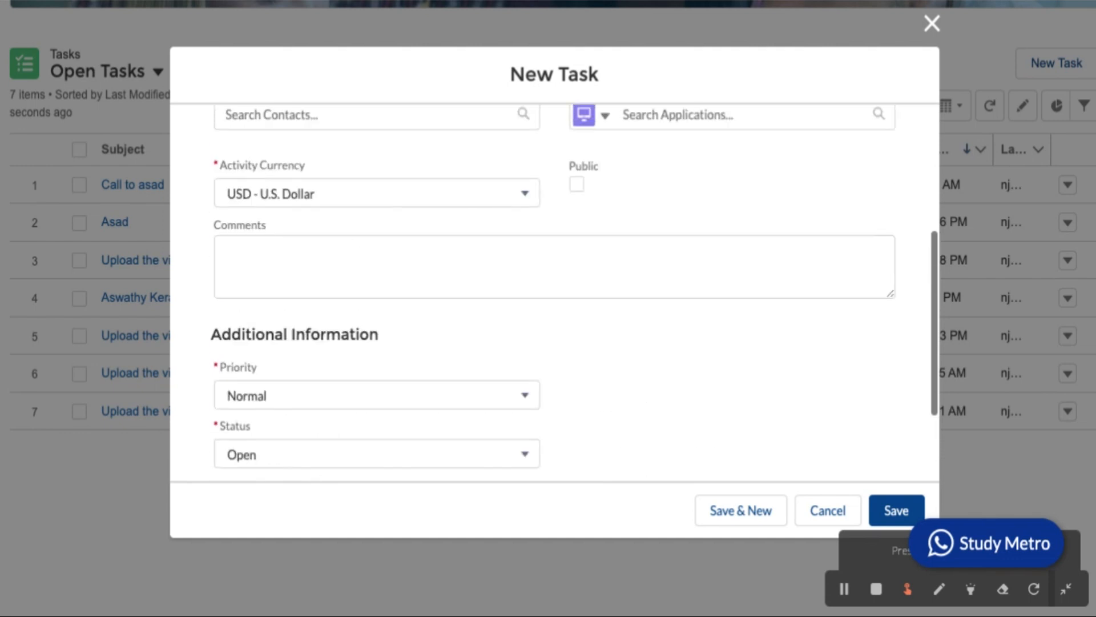
{"action": "left_click", "coordinate": [388, 213]}
{"action": "left_click", "coordinate": [364, 282]}
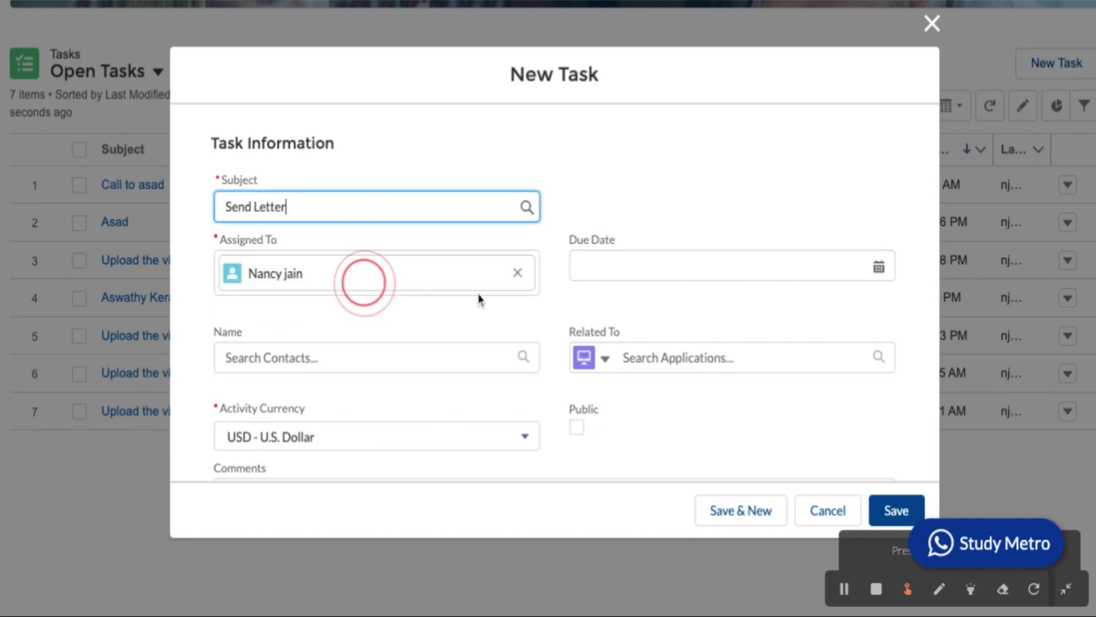
{"action": "scroll", "coordinate": [438, 394], "scroll_direction": "down", "scroll_amount": 3}
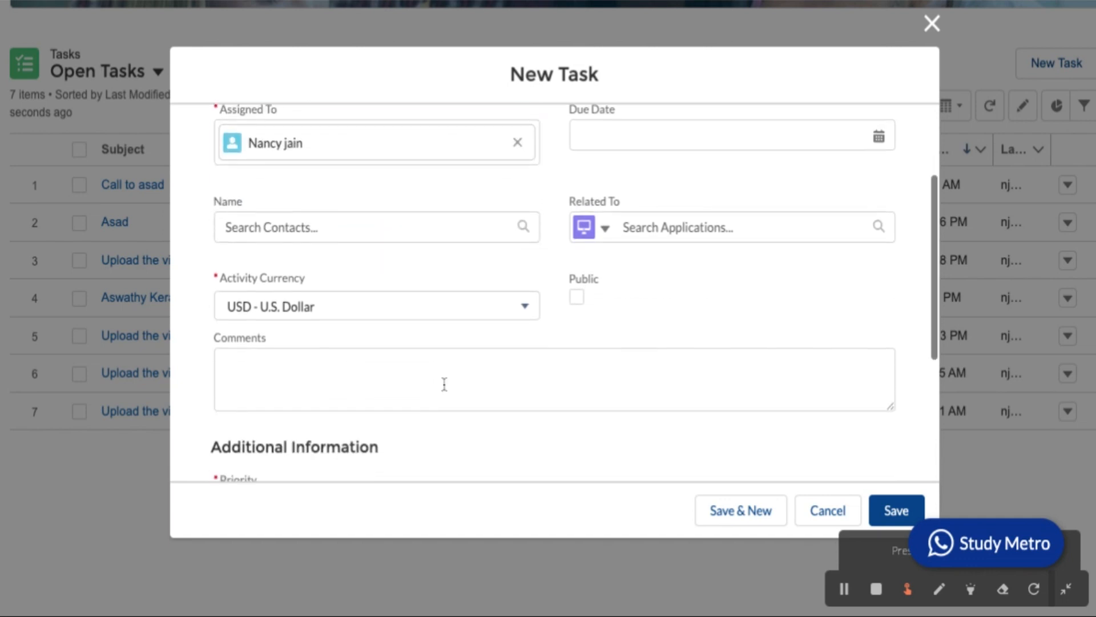
Browse the related record types, then close the task form without saving.
{"action": "left_click", "coordinate": [638, 229]}
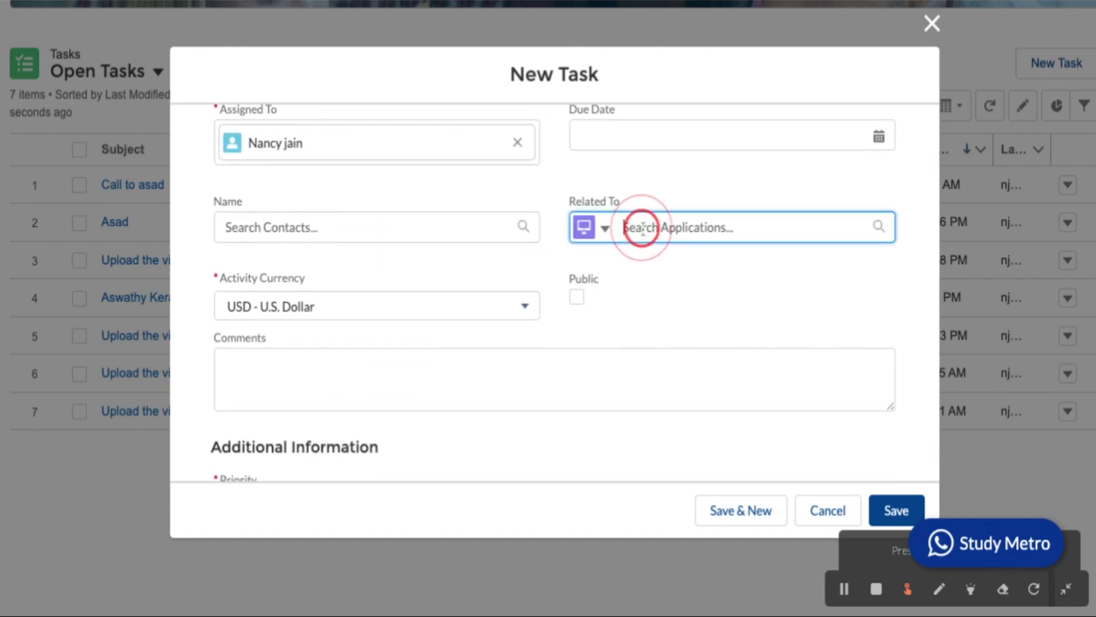
{"action": "left_click", "coordinate": [604, 228]}
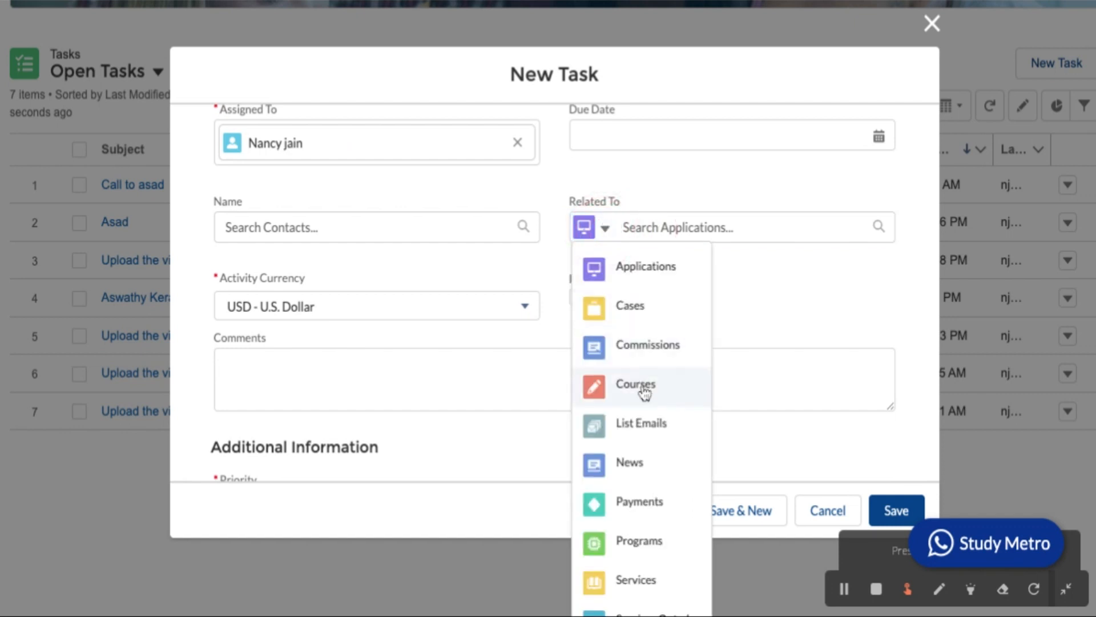
{"action": "scroll", "coordinate": [650, 429], "scroll_direction": "down", "scroll_amount": 1}
{"action": "scroll", "coordinate": [651, 429], "scroll_direction": "down", "scroll_amount": 4}
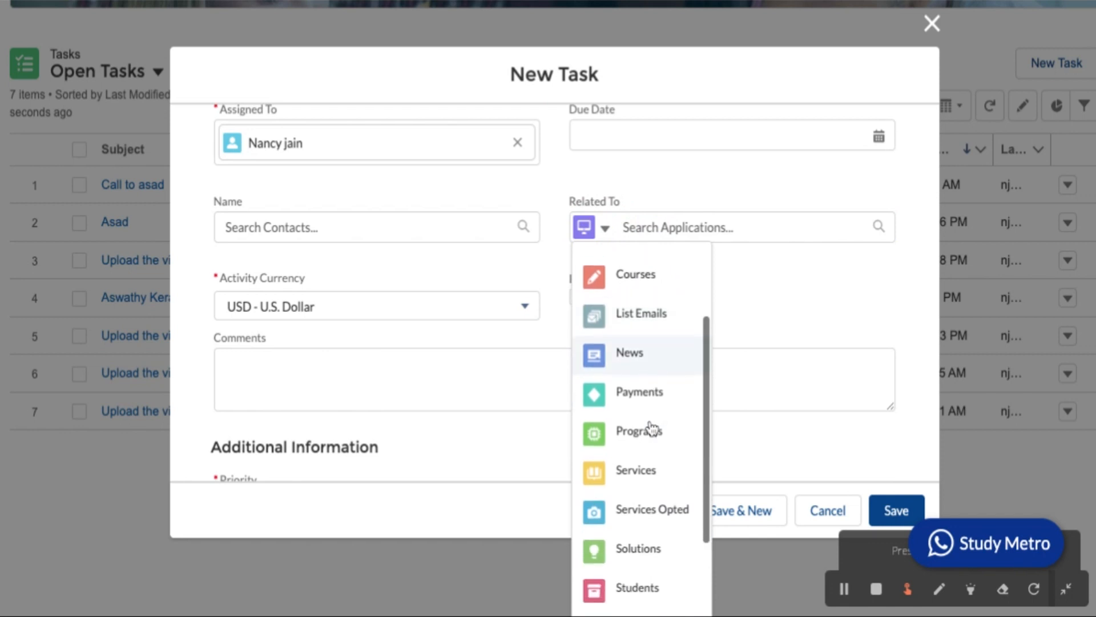
{"action": "scroll", "coordinate": [651, 429], "scroll_direction": "up", "scroll_amount": 5}
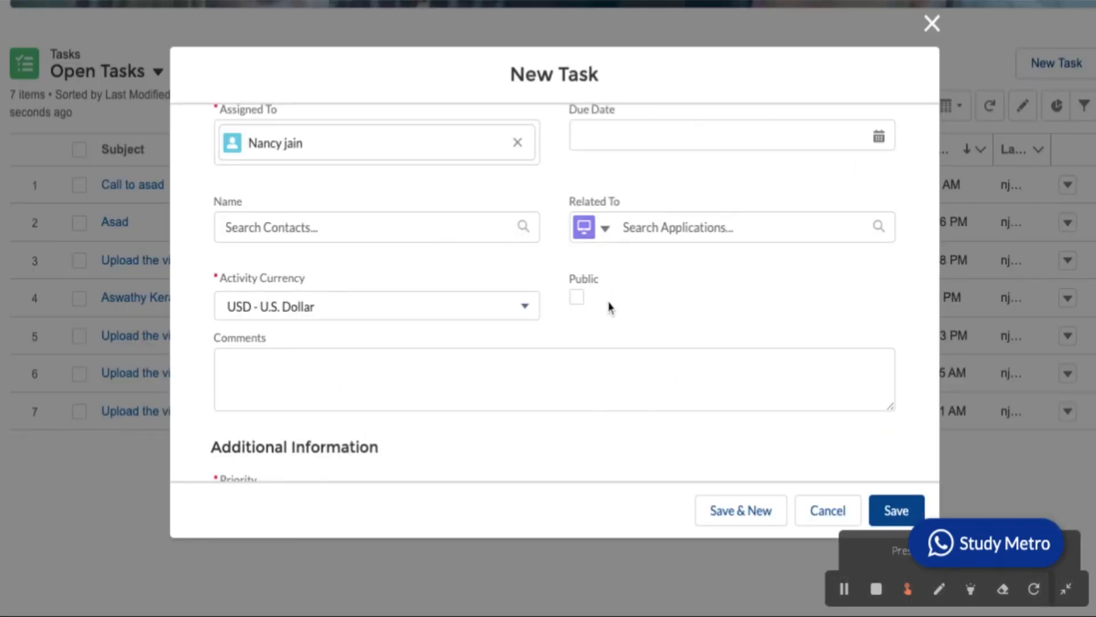
{"action": "left_click", "coordinate": [606, 230]}
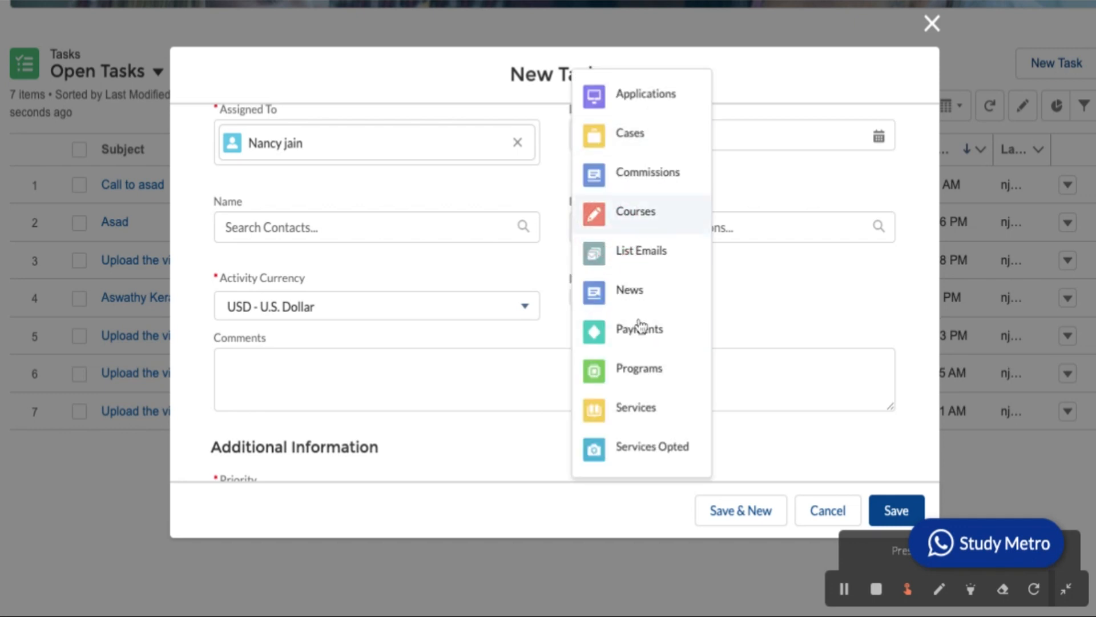
{"action": "scroll", "coordinate": [657, 366], "scroll_direction": "down", "scroll_amount": 3}
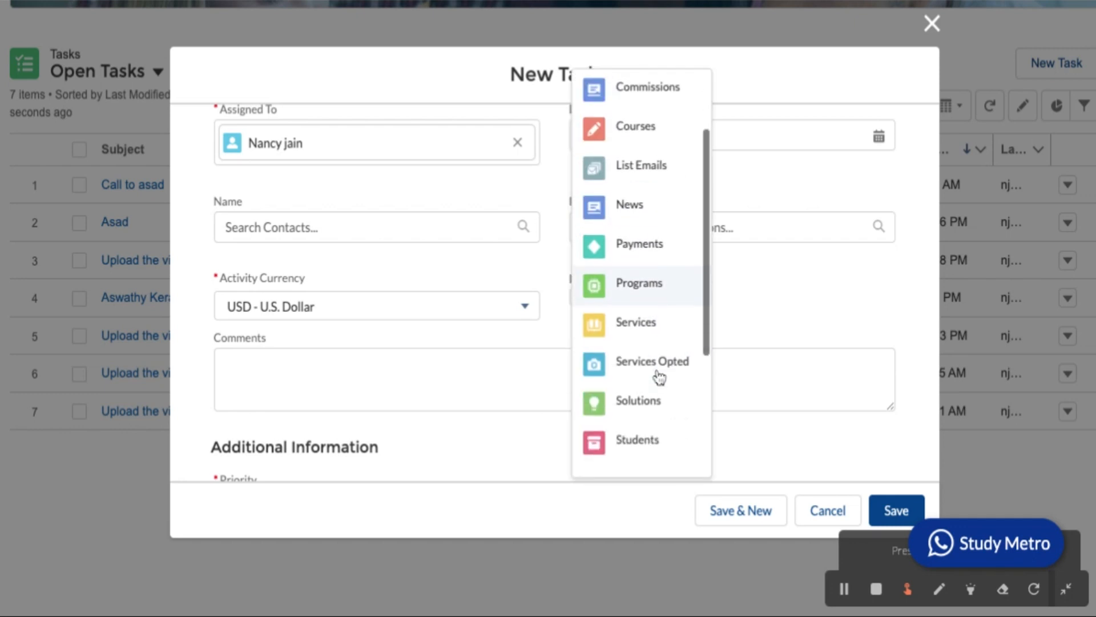
{"action": "scroll", "coordinate": [659, 377], "scroll_direction": "down", "scroll_amount": 4}
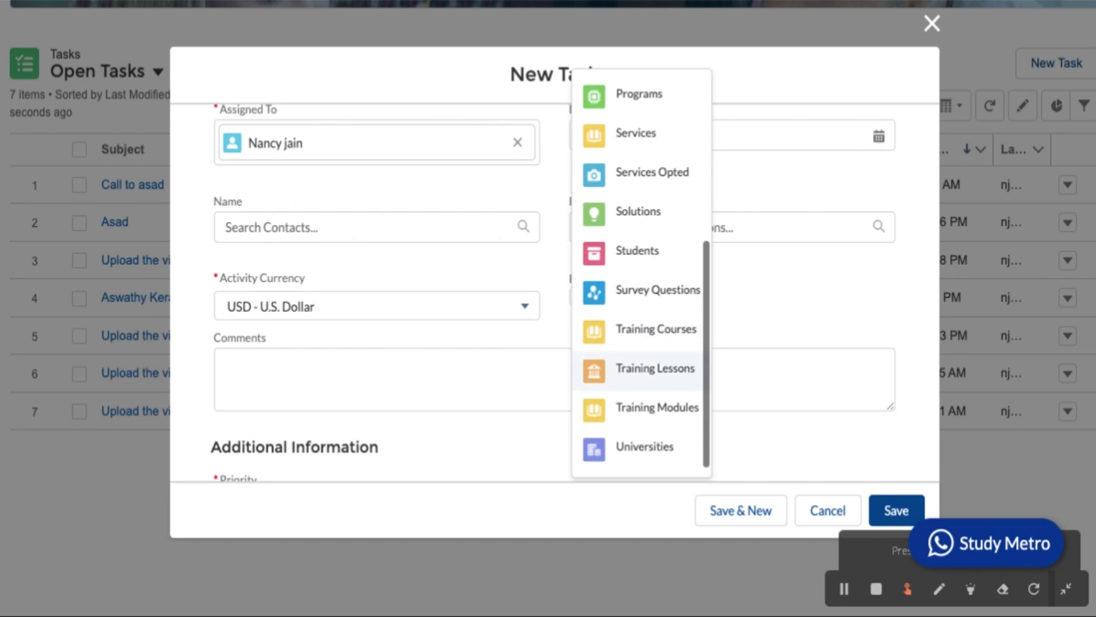
{"action": "scroll", "coordinate": [641, 371], "scroll_direction": "up", "scroll_amount": 5}
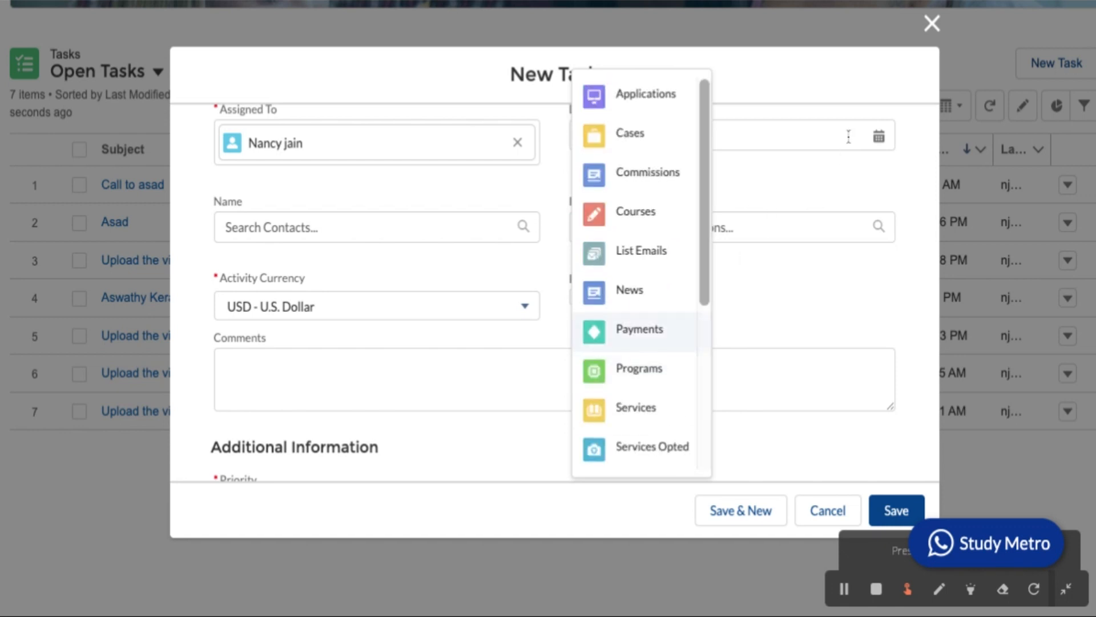
{"action": "left_click", "coordinate": [932, 24]}
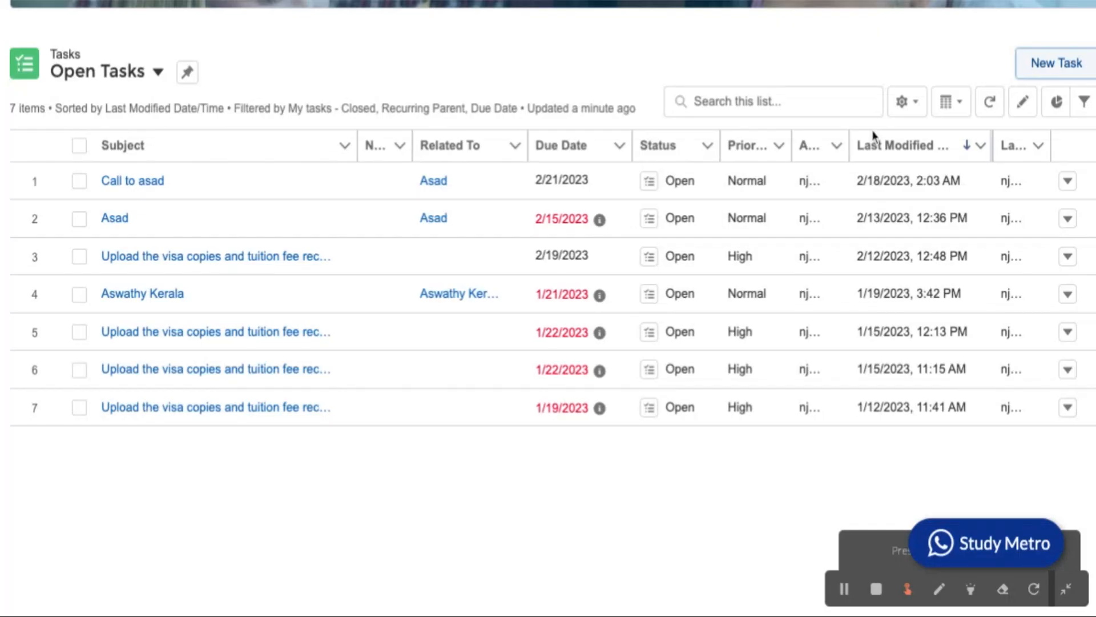
{"action": "scroll", "coordinate": [759, 331], "scroll_direction": "up", "scroll_amount": 5}
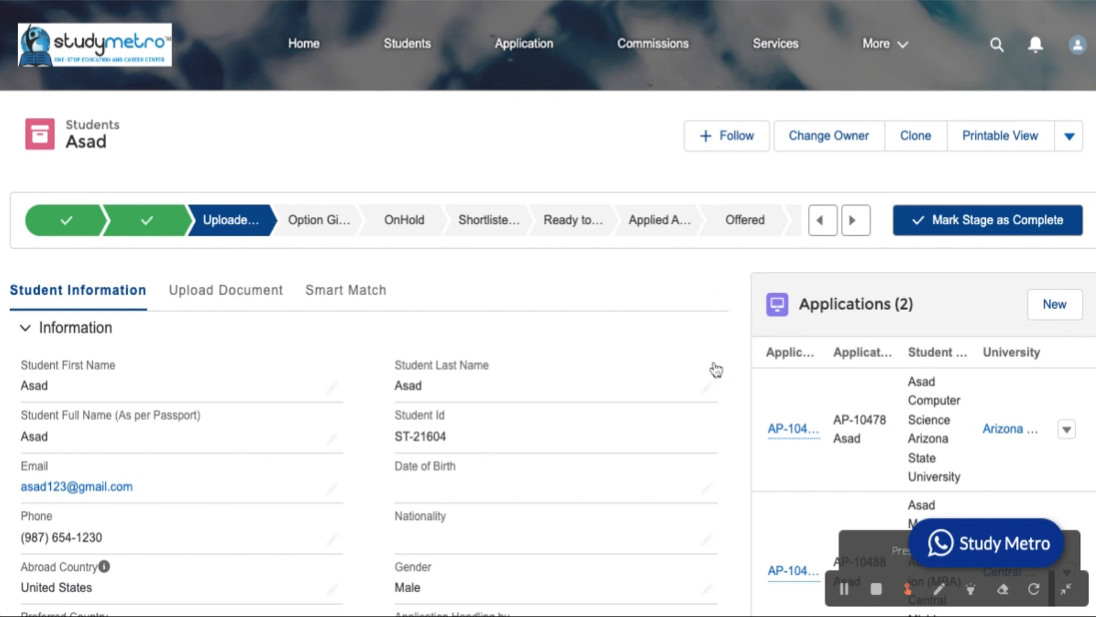
Scroll the student's record to upcoming activities: the Feb 15 task, a Meeting, and the Feb 21 call.
{"action": "scroll", "coordinate": [716, 403], "scroll_direction": "down", "scroll_amount": 6}
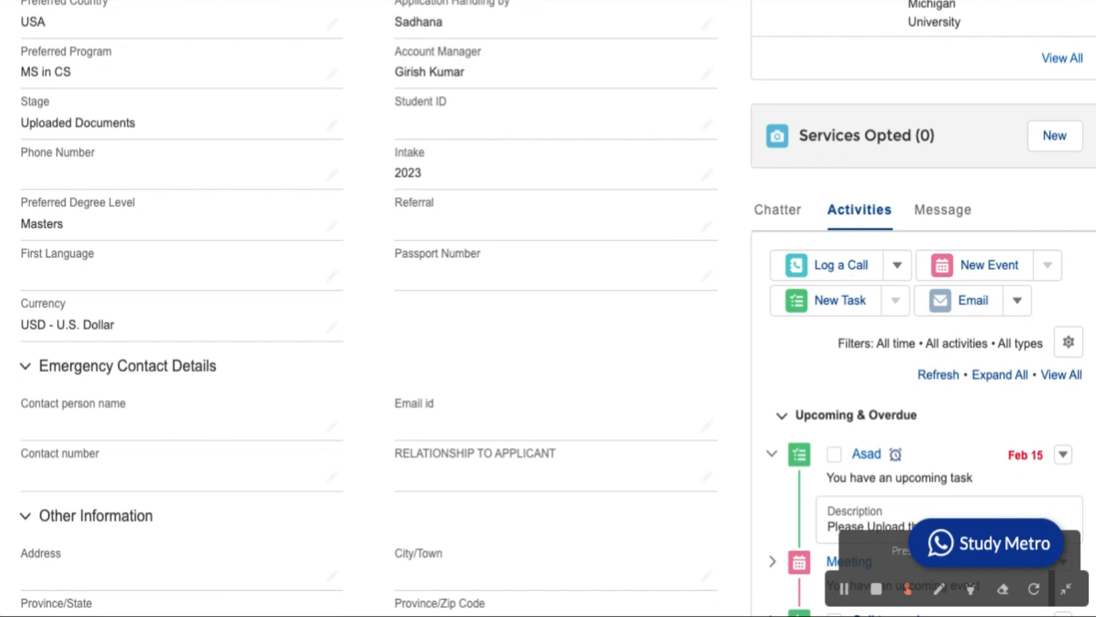
{"action": "scroll", "coordinate": [942, 343], "scroll_direction": "down", "scroll_amount": 2}
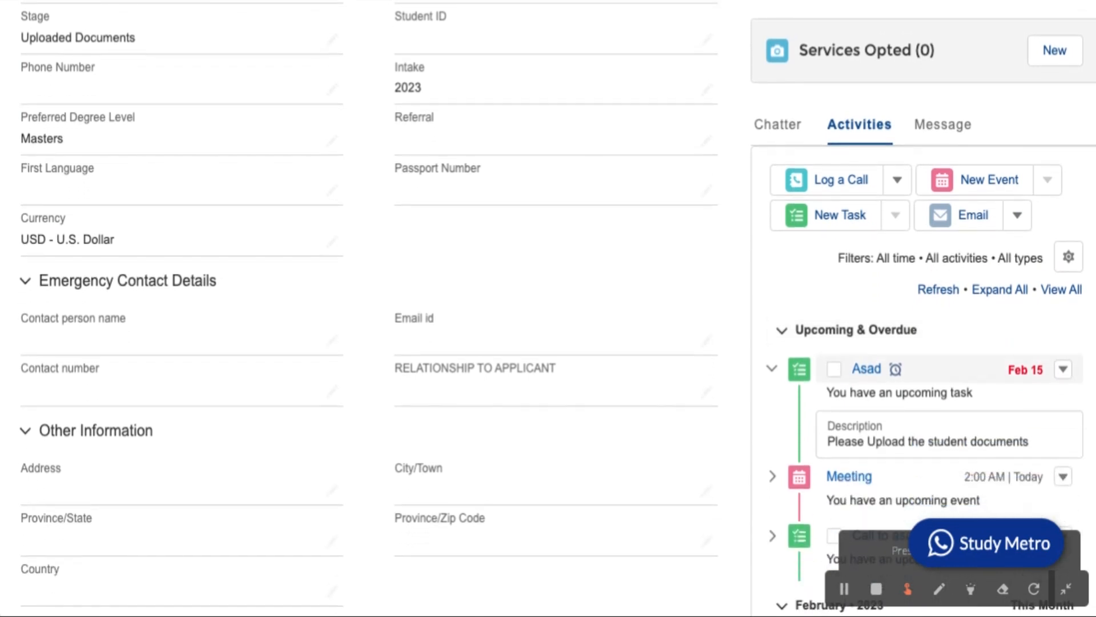
{"action": "scroll", "coordinate": [942, 342], "scroll_direction": "down", "scroll_amount": 1}
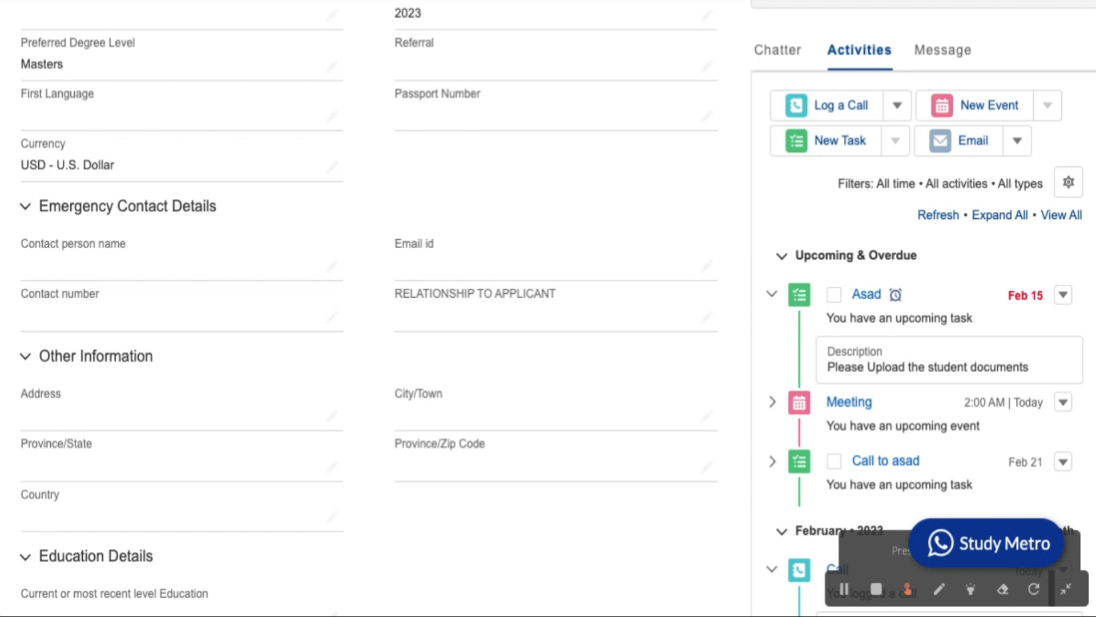
Start an email from the student record and add the matching contact as recipient.
{"action": "left_click", "coordinate": [973, 149]}
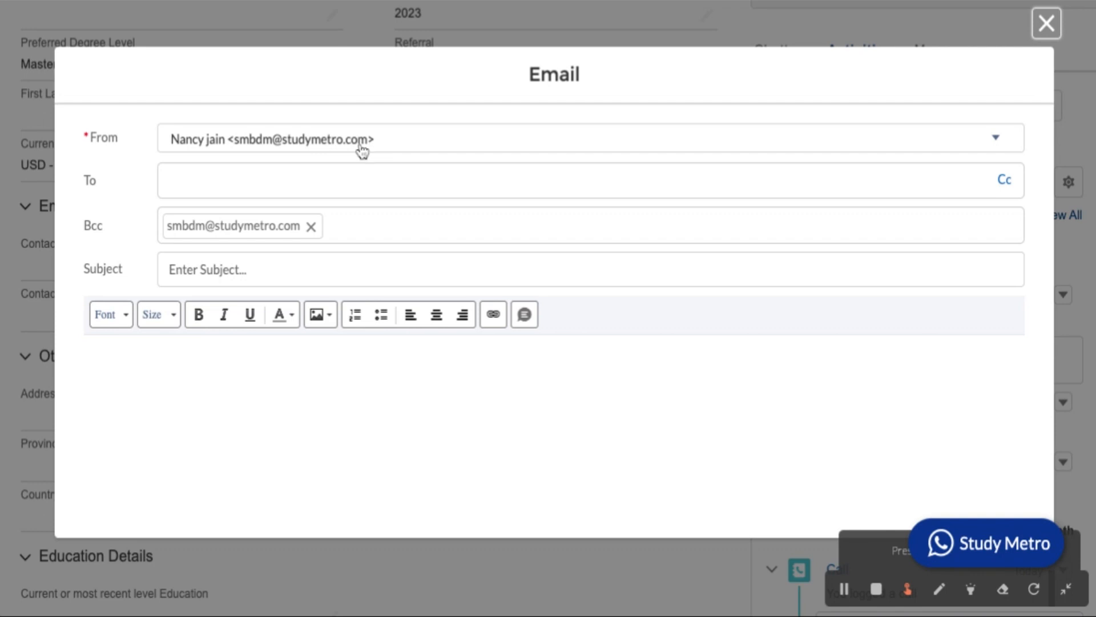
{"action": "left_click", "coordinate": [336, 185]}
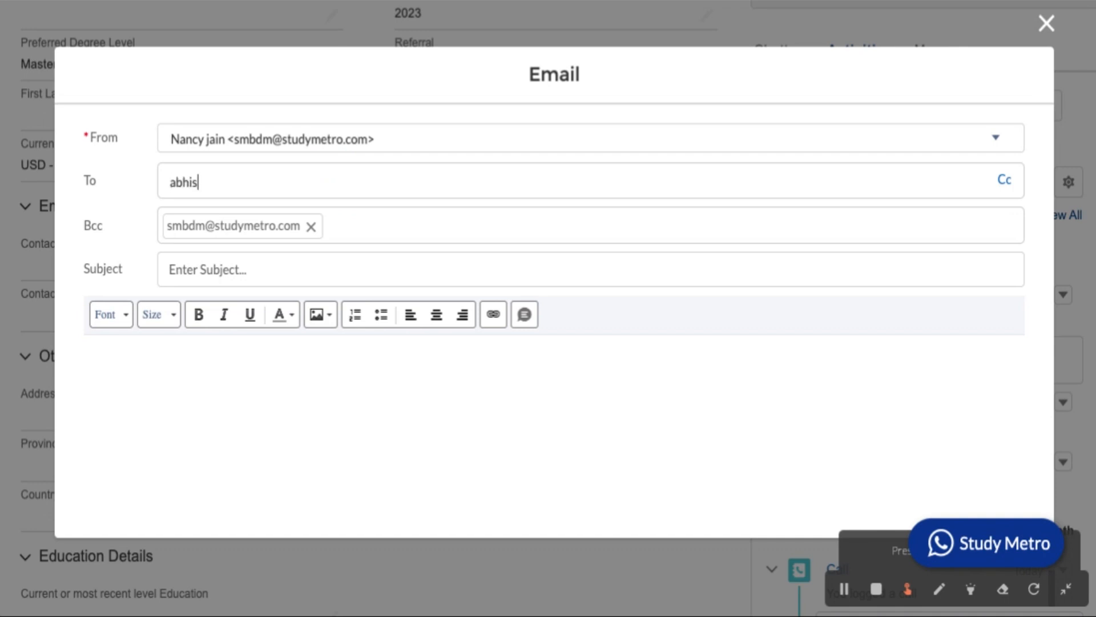
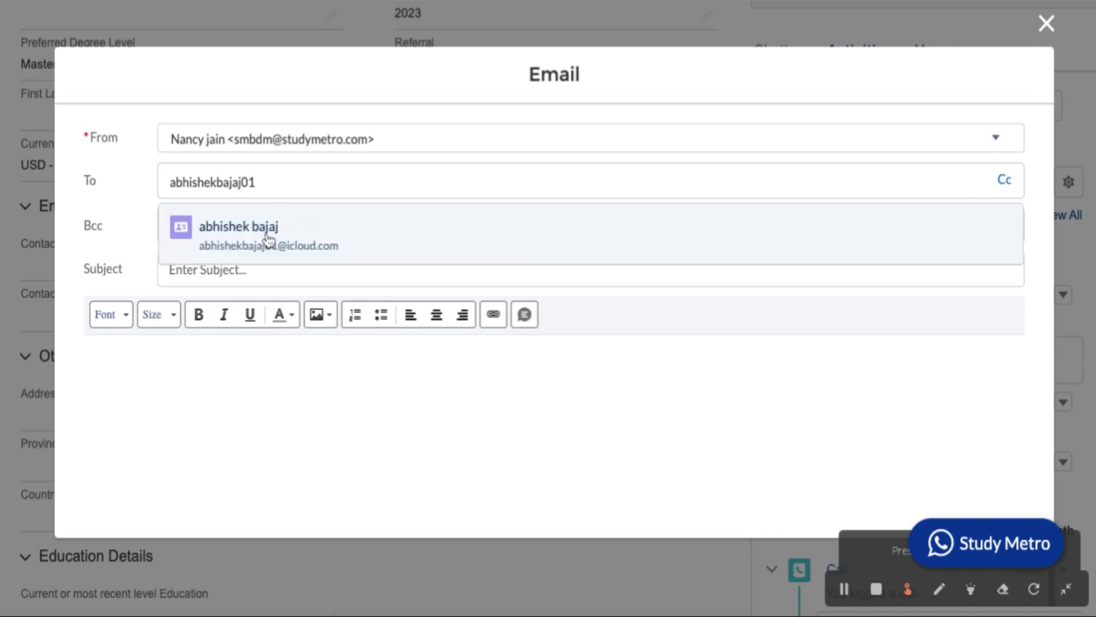
{"action": "left_click", "coordinate": [268, 235]}
Enter the subject 'test message' and the body 'hi i want to check'.
{"action": "left_click", "coordinate": [285, 272]}
{"action": "type", "text": "test message"}
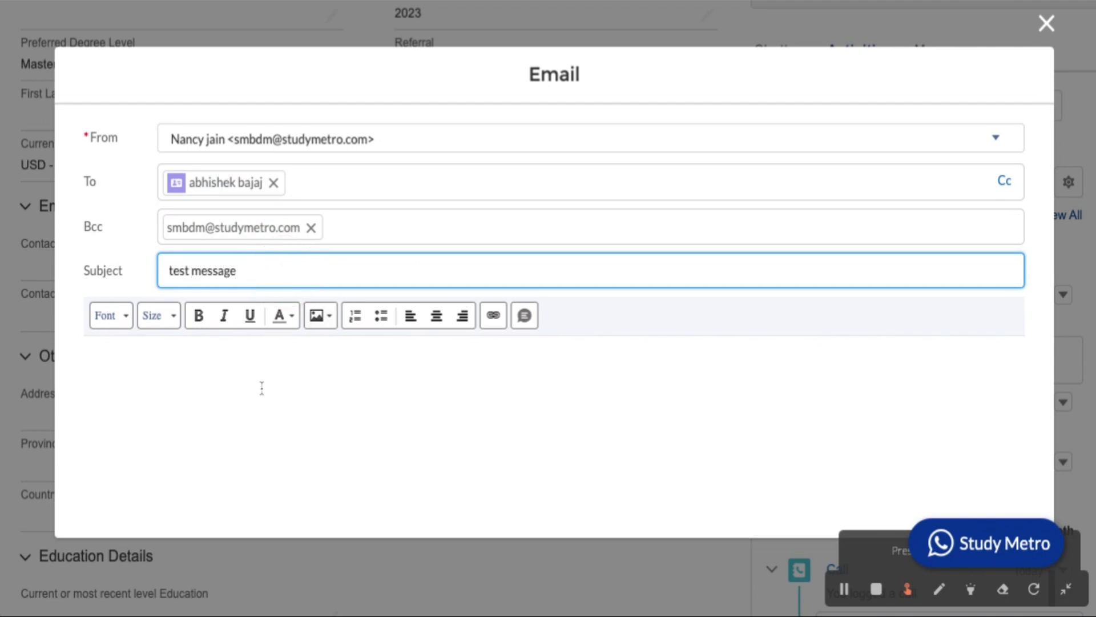
{"action": "scroll", "coordinate": [261, 387], "scroll_direction": "down", "scroll_amount": 3}
{"action": "left_click", "coordinate": [269, 278]}
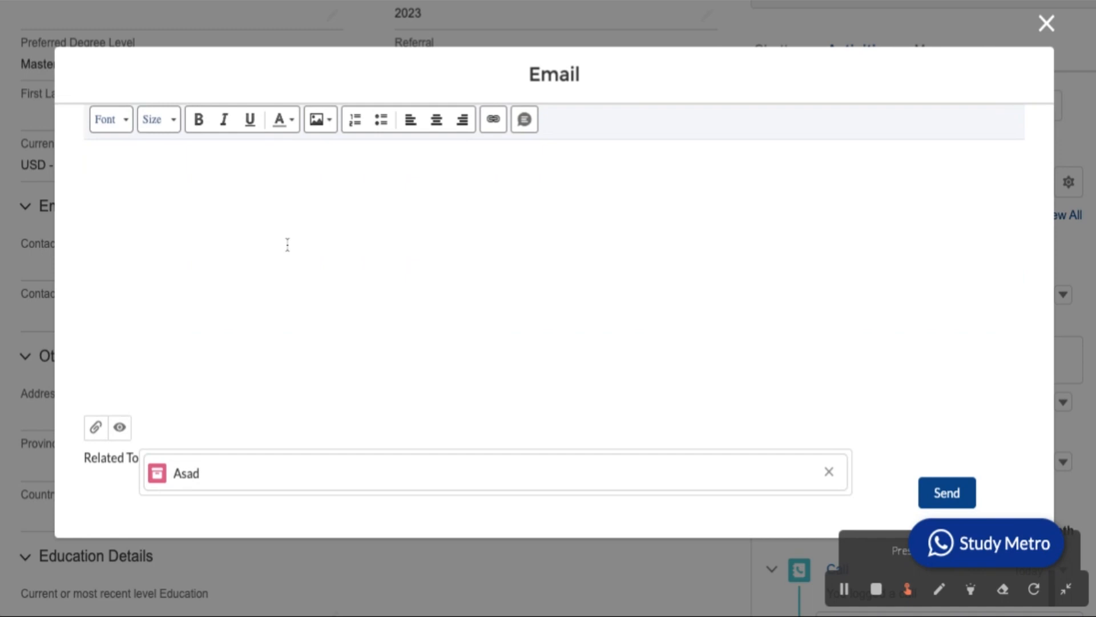
{"action": "type", "text": "hi i want to check"}
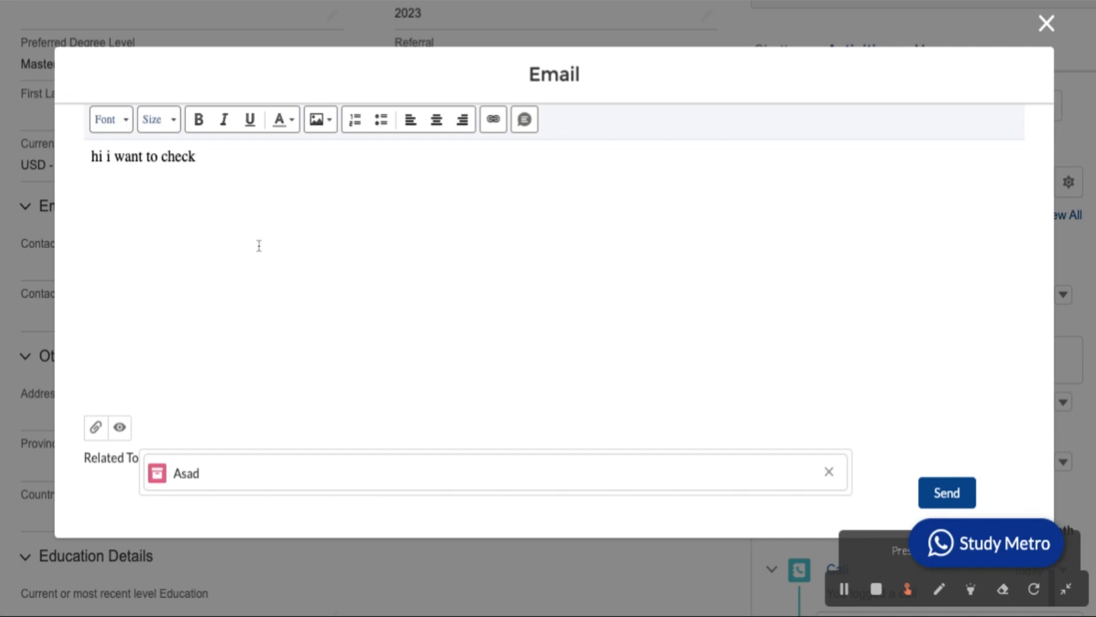
{"action": "scroll", "coordinate": [257, 245], "scroll_direction": "up", "scroll_amount": 3}
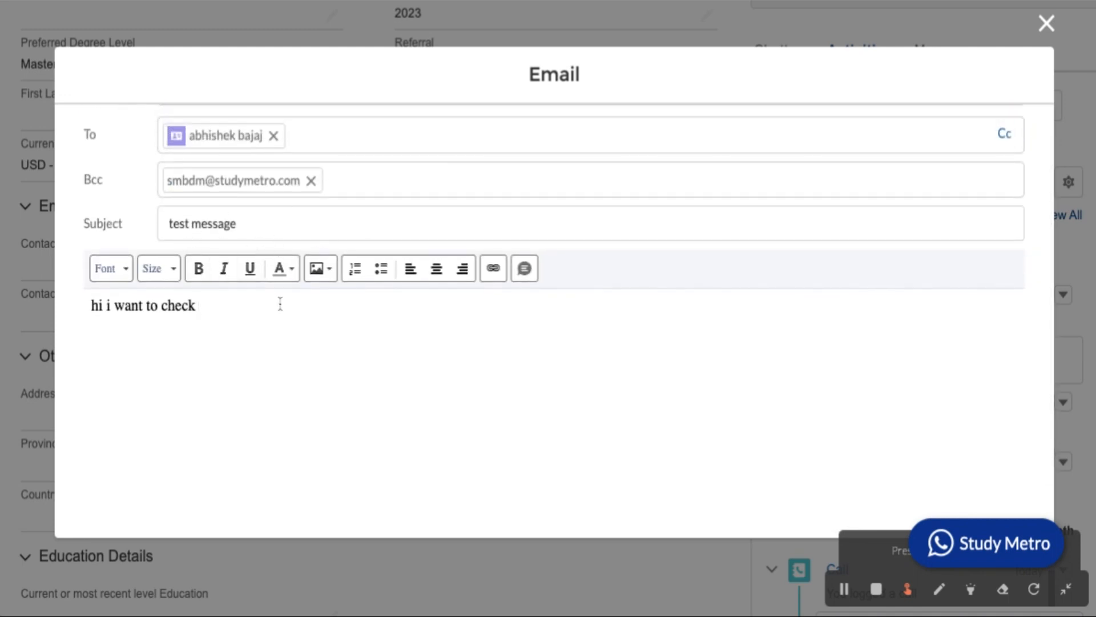
{"action": "scroll", "coordinate": [281, 303], "scroll_direction": "down", "scroll_amount": 3}
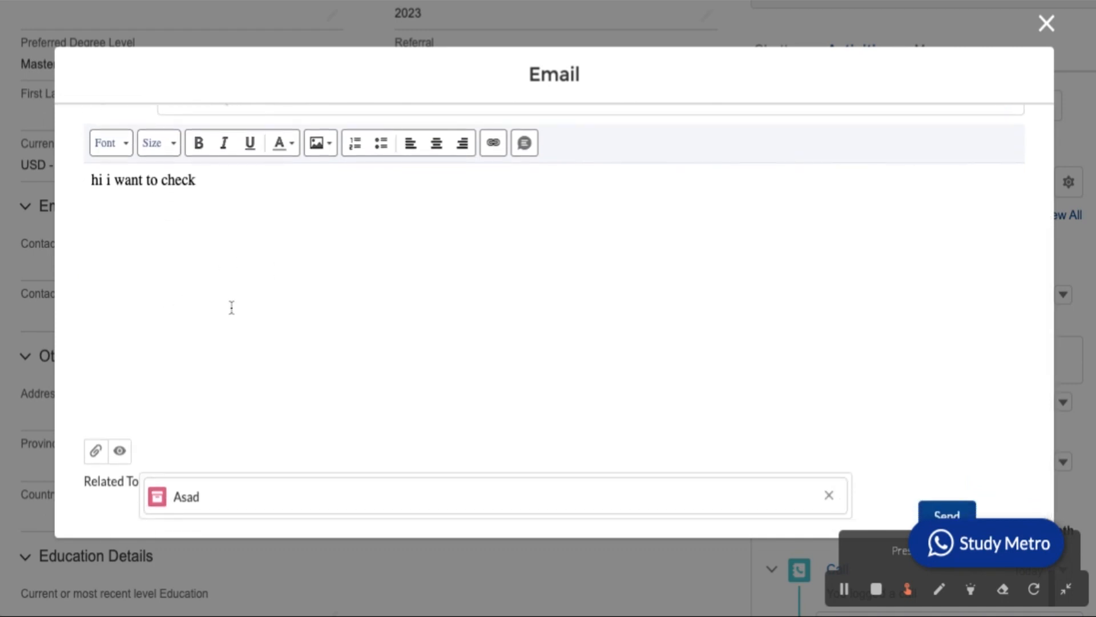
{"action": "scroll", "coordinate": [232, 307], "scroll_direction": "down", "scroll_amount": 1}
Send the email without attaching any file.
{"action": "left_click", "coordinate": [96, 427]}
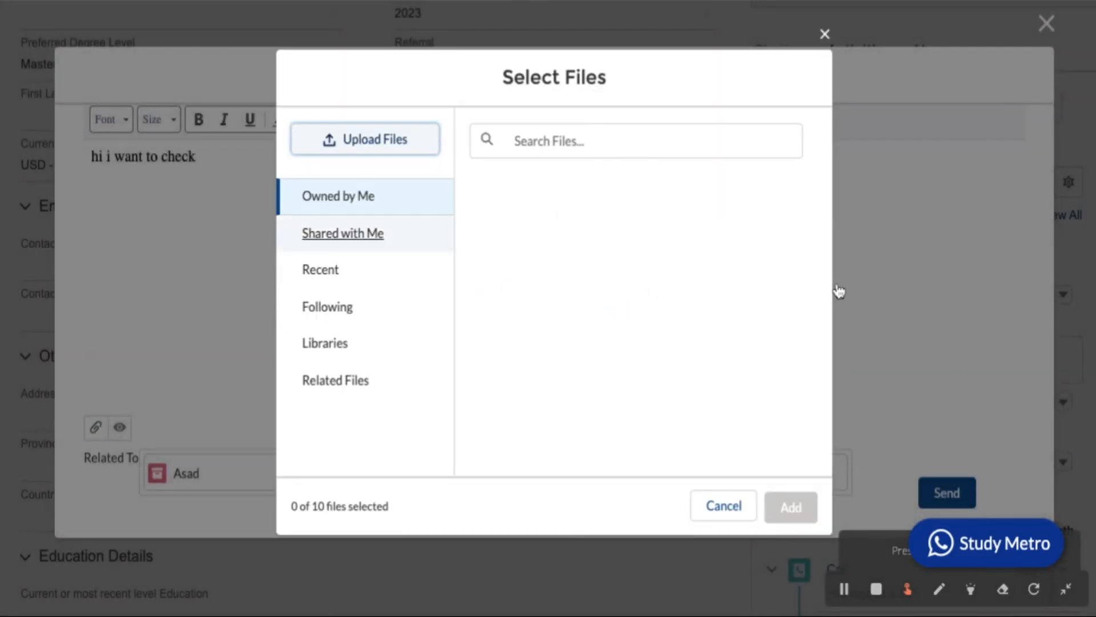
{"action": "left_click", "coordinate": [825, 36]}
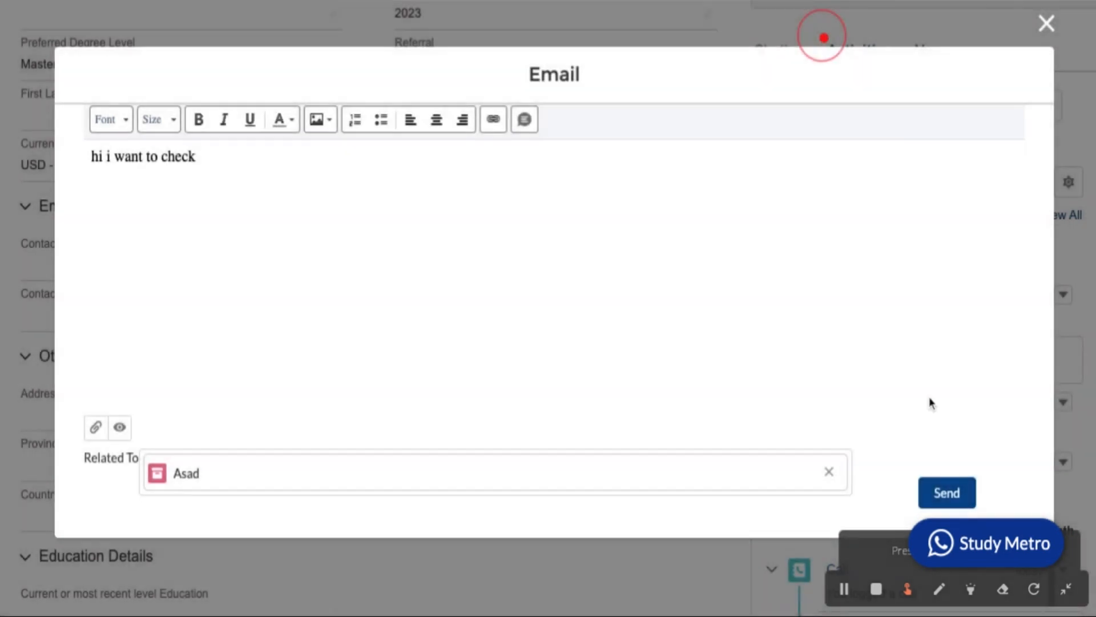
{"action": "left_click", "coordinate": [946, 494]}
Expand the sent email in the February 2023 activity timeline to show its body.
{"action": "scroll", "coordinate": [803, 313], "scroll_direction": "down", "scroll_amount": 7}
{"action": "scroll", "coordinate": [788, 363], "scroll_direction": "down", "scroll_amount": 1}
{"action": "scroll", "coordinate": [787, 364], "scroll_direction": "up", "scroll_amount": 2}
{"action": "scroll", "coordinate": [788, 363], "scroll_direction": "down", "scroll_amount": 2}
{"action": "scroll", "coordinate": [787, 285], "scroll_direction": "down", "scroll_amount": 1}
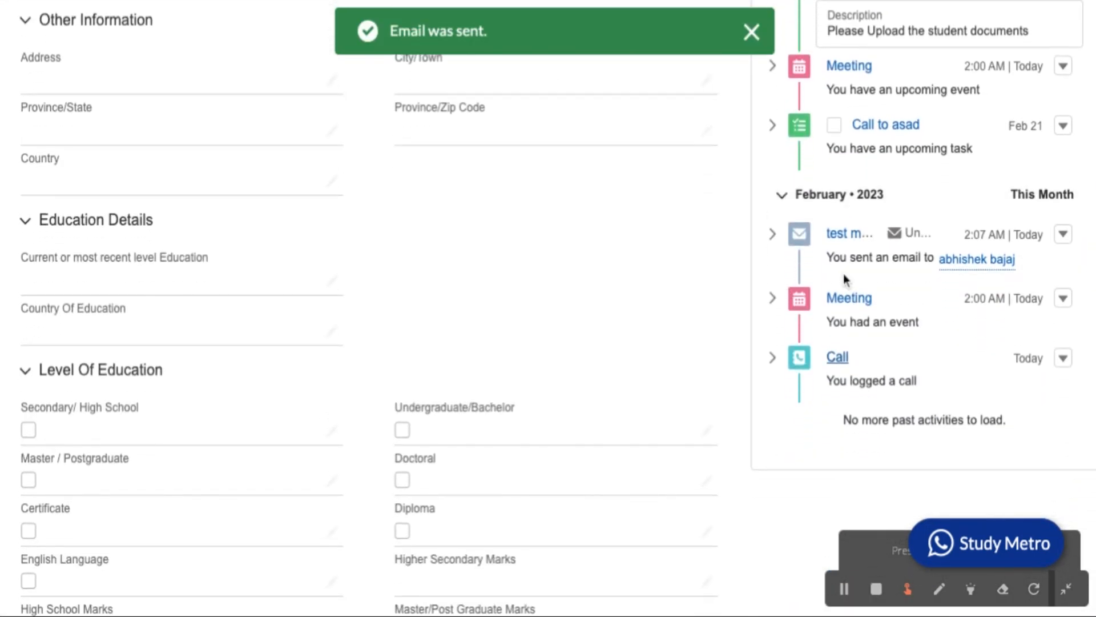
{"action": "left_click", "coordinate": [773, 236]}
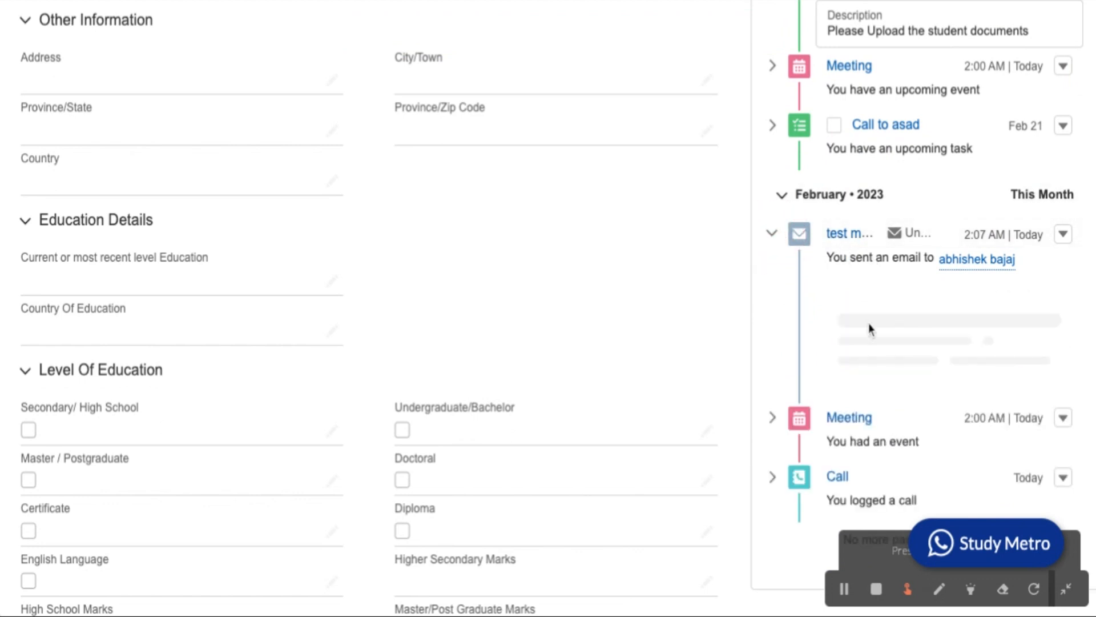
{"action": "scroll", "coordinate": [873, 357], "scroll_direction": "down", "scroll_amount": 3}
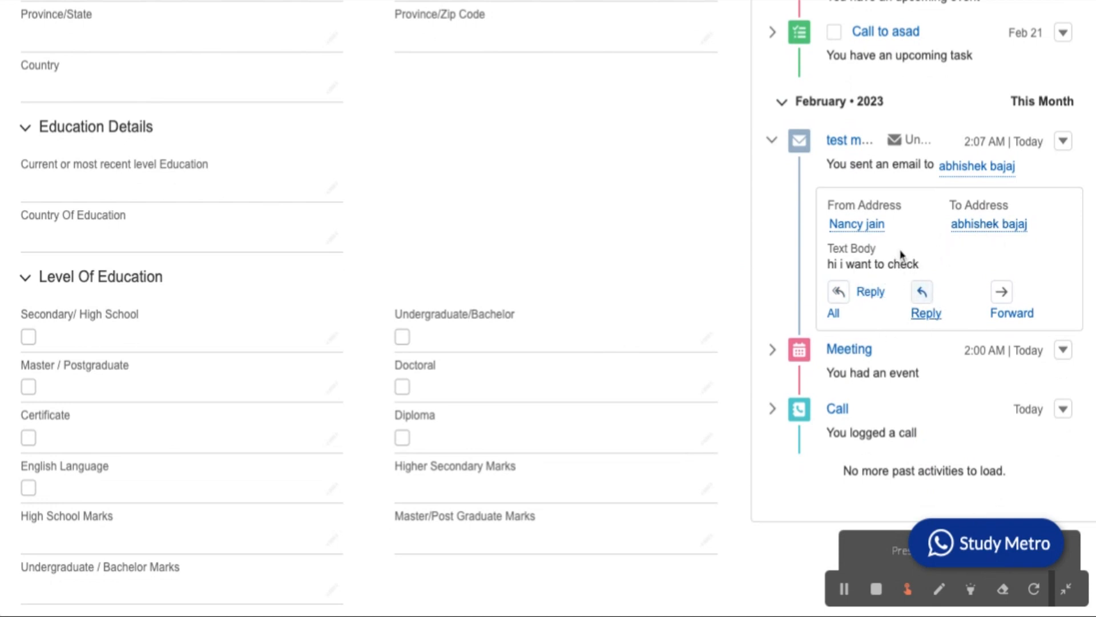
{"action": "left_click", "coordinate": [833, 320]}
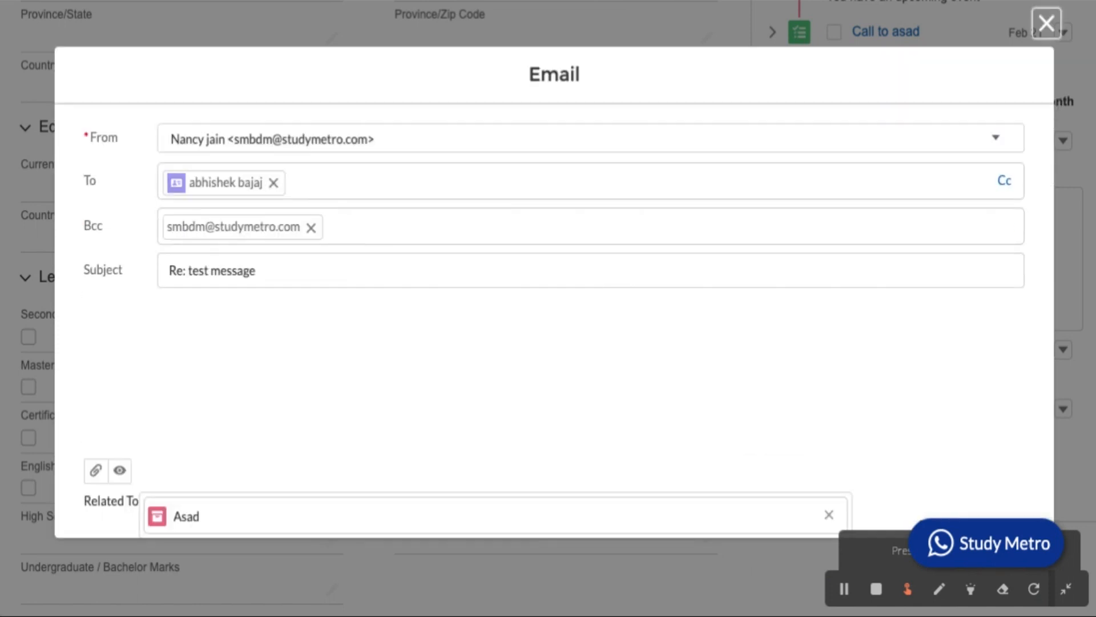
{"action": "scroll", "coordinate": [545, 295], "scroll_direction": "down", "scroll_amount": 2}
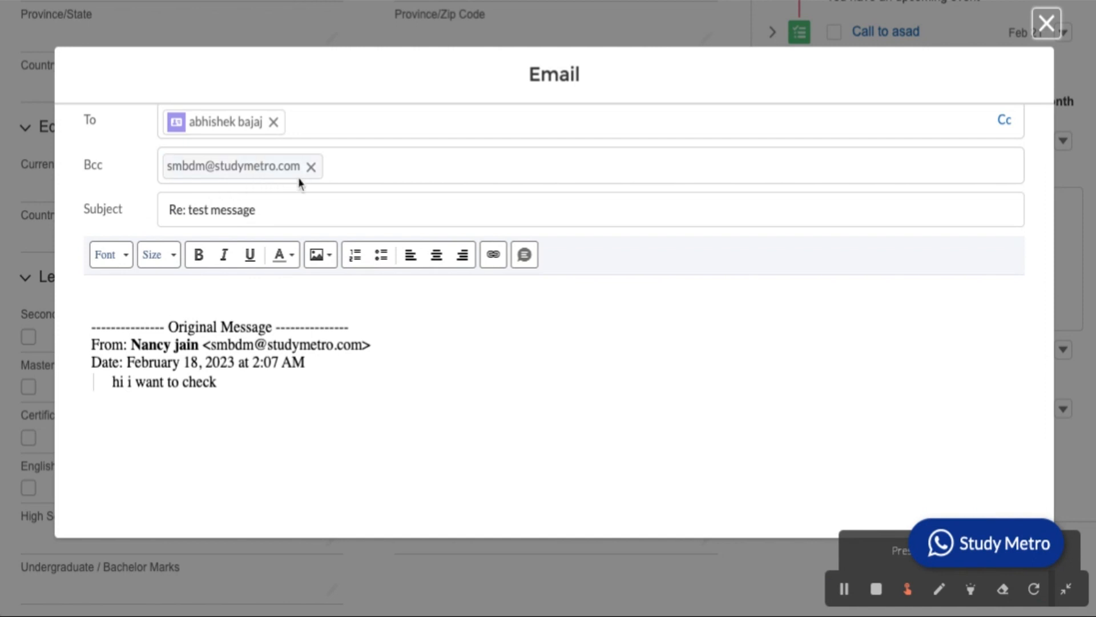
{"action": "scroll", "coordinate": [485, 243], "scroll_direction": "down", "scroll_amount": 4}
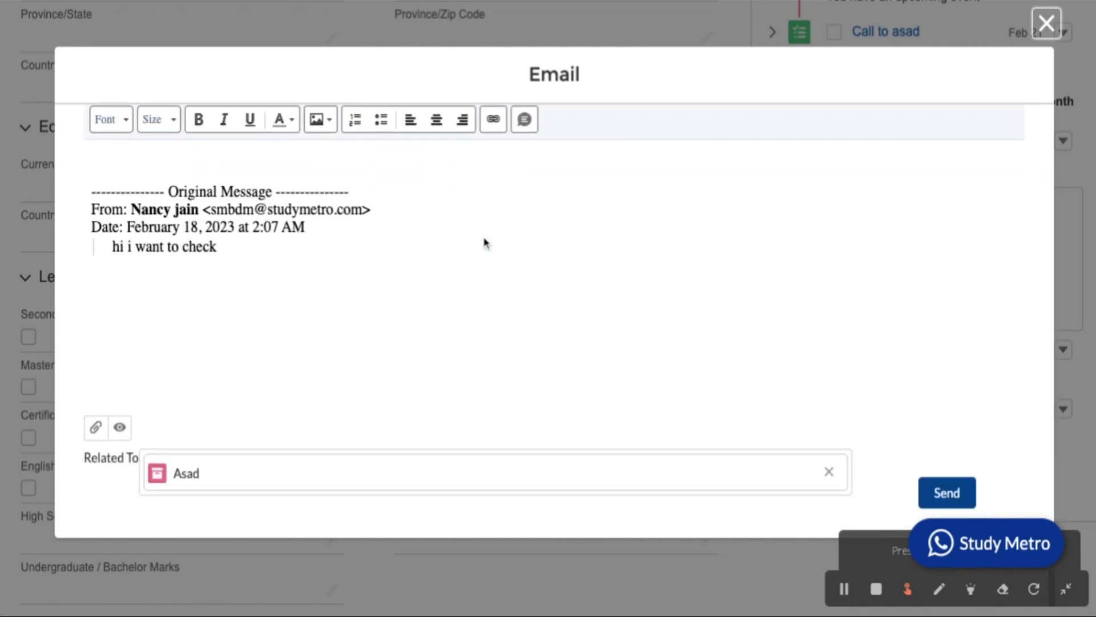
{"action": "scroll", "coordinate": [459, 392], "scroll_direction": "up", "scroll_amount": 5}
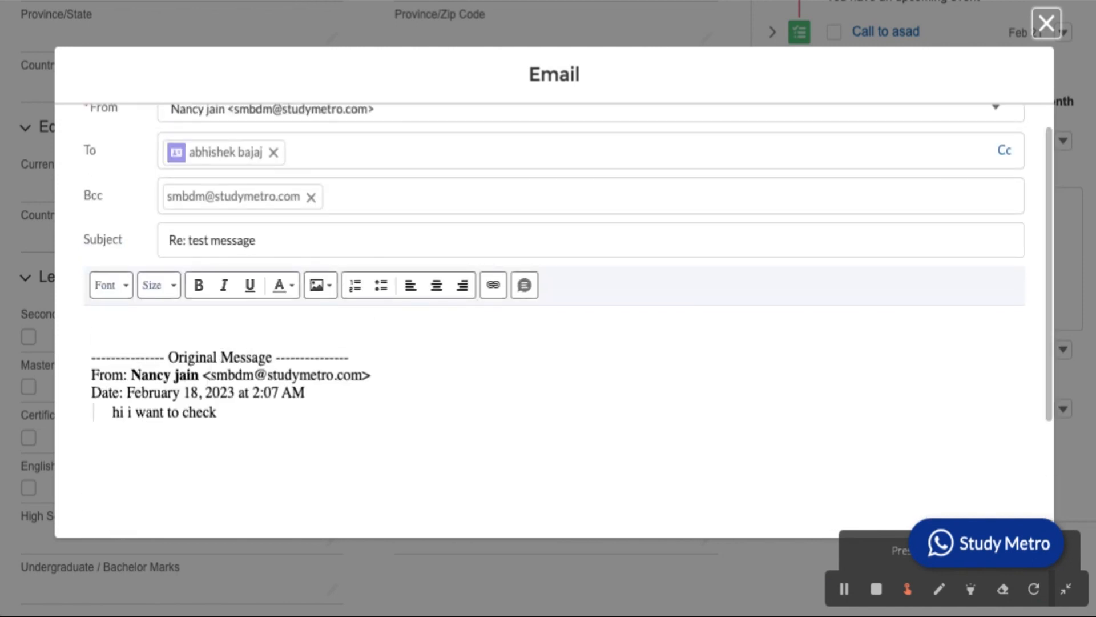
{"action": "scroll", "coordinate": [459, 392], "scroll_direction": "down", "scroll_amount": 5}
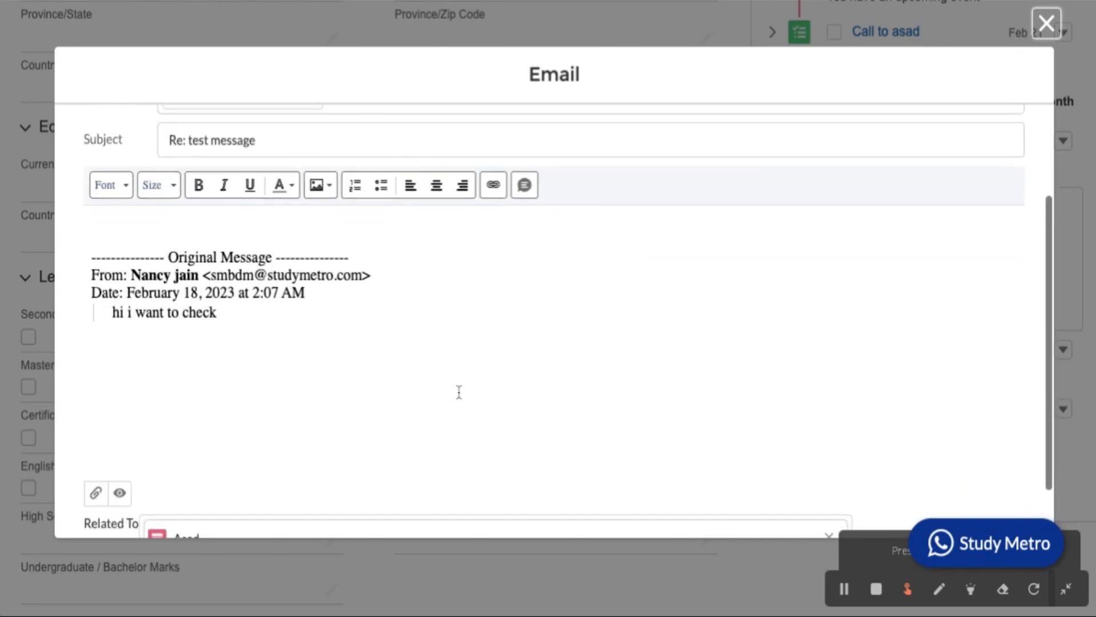
{"action": "scroll", "coordinate": [526, 398], "scroll_direction": "up", "scroll_amount": 6}
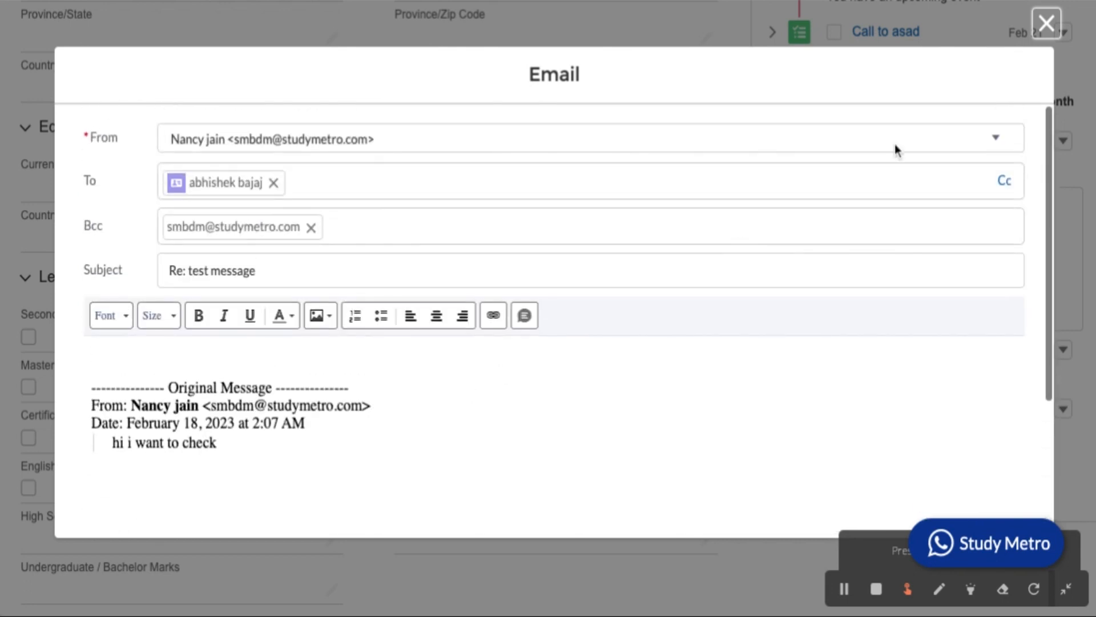
{"action": "left_click", "coordinate": [1054, 35]}
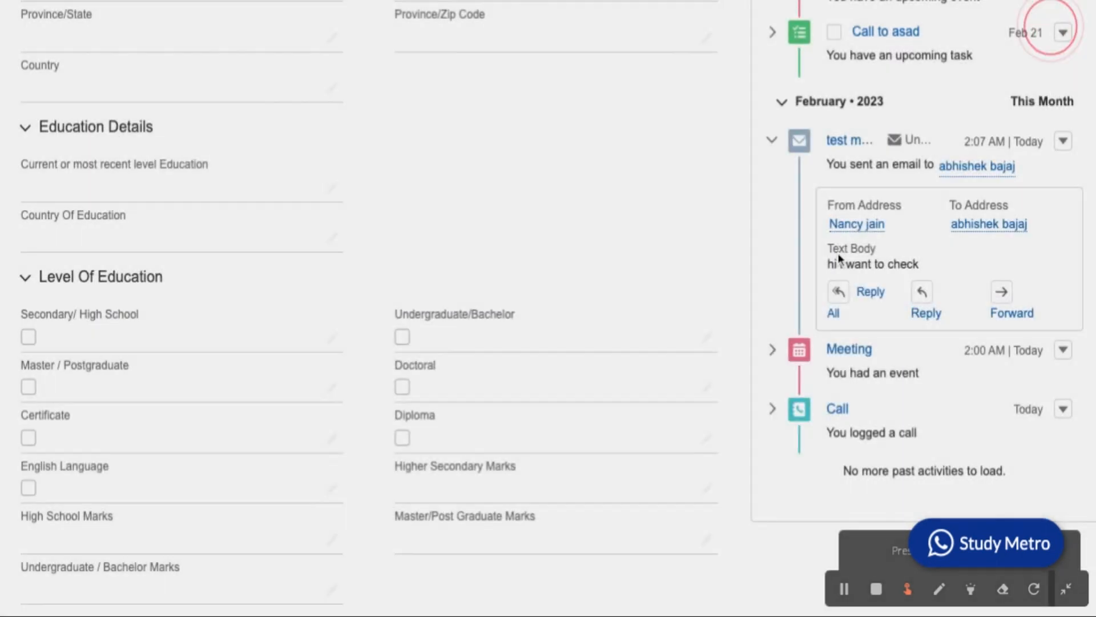
{"action": "scroll", "coordinate": [625, 257], "scroll_direction": "up", "scroll_amount": 4}
{"action": "scroll", "coordinate": [625, 257], "scroll_direction": "up", "scroll_amount": 10}
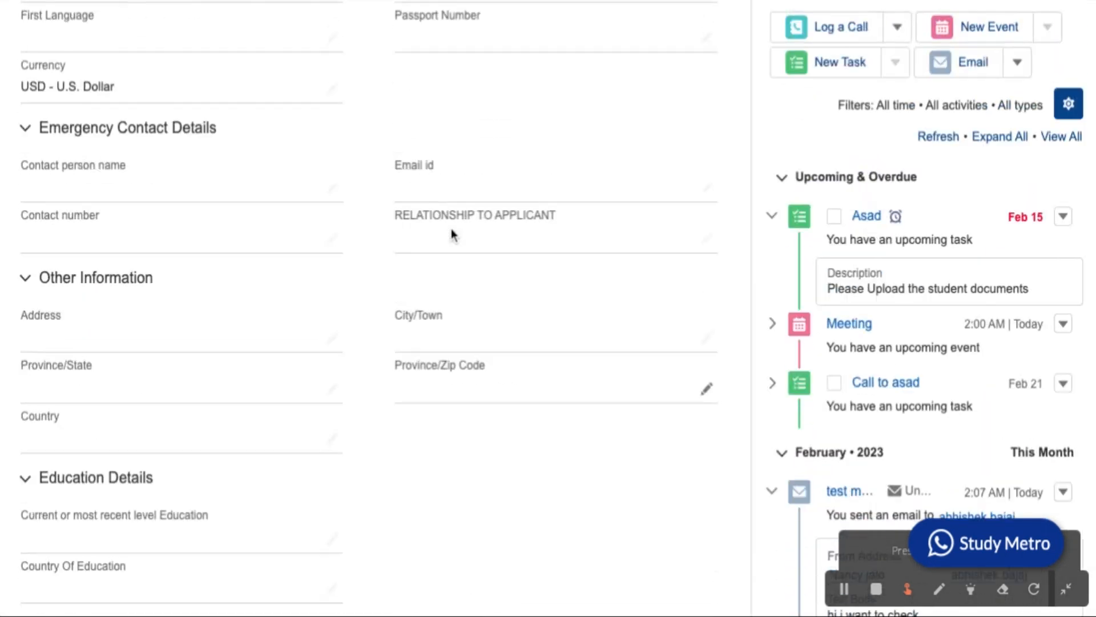
{"action": "scroll", "coordinate": [451, 234], "scroll_direction": "up", "scroll_amount": 5}
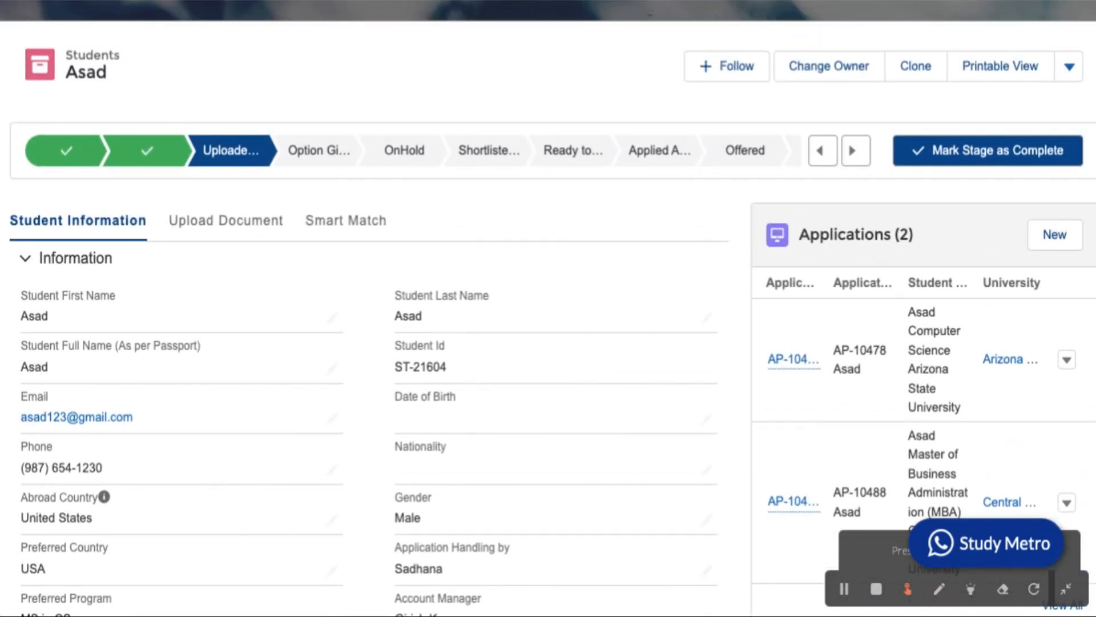
{"action": "scroll", "coordinate": [548, 308], "scroll_direction": "down", "scroll_amount": 15}
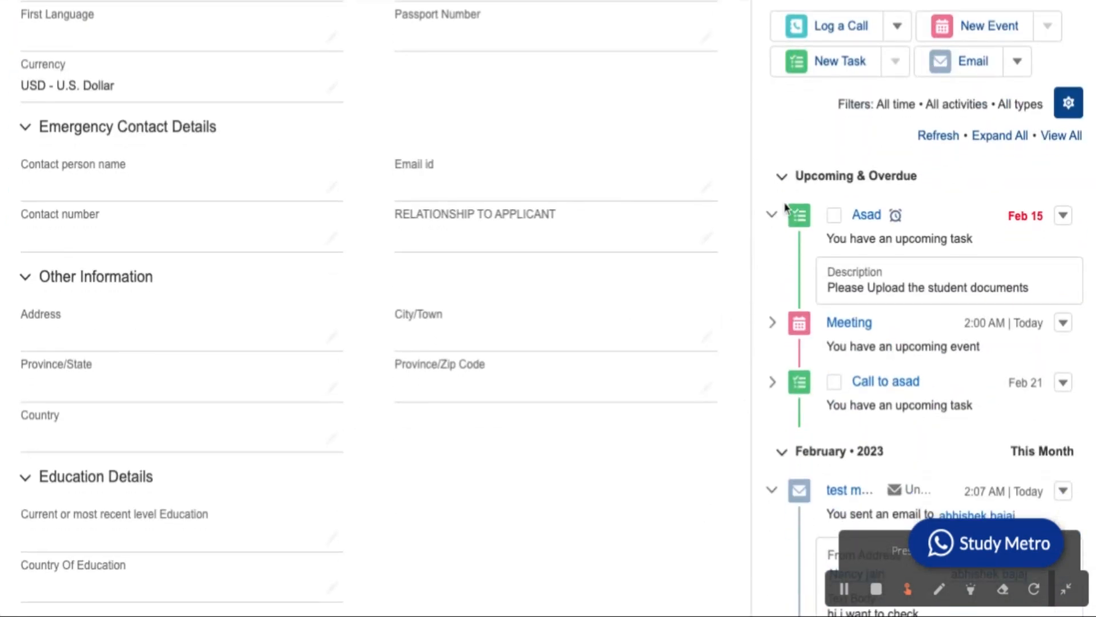
{"action": "scroll", "coordinate": [831, 288], "scroll_direction": "down", "scroll_amount": 2}
{"action": "scroll", "coordinate": [854, 365], "scroll_direction": "down", "scroll_amount": 7}
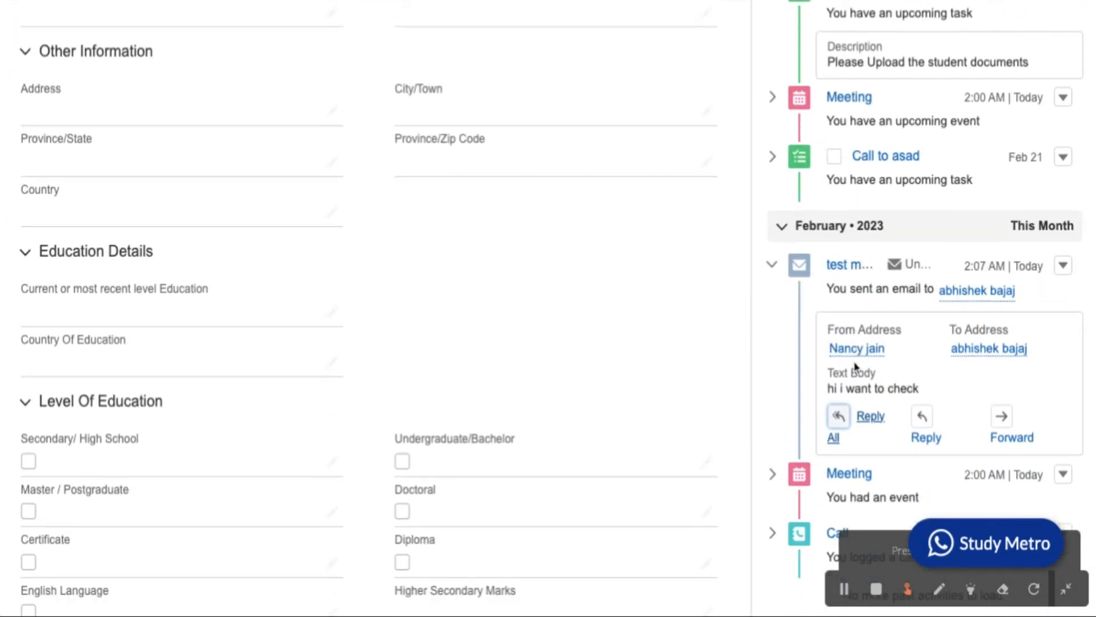
{"action": "scroll", "coordinate": [872, 365], "scroll_direction": "up", "scroll_amount": 10}
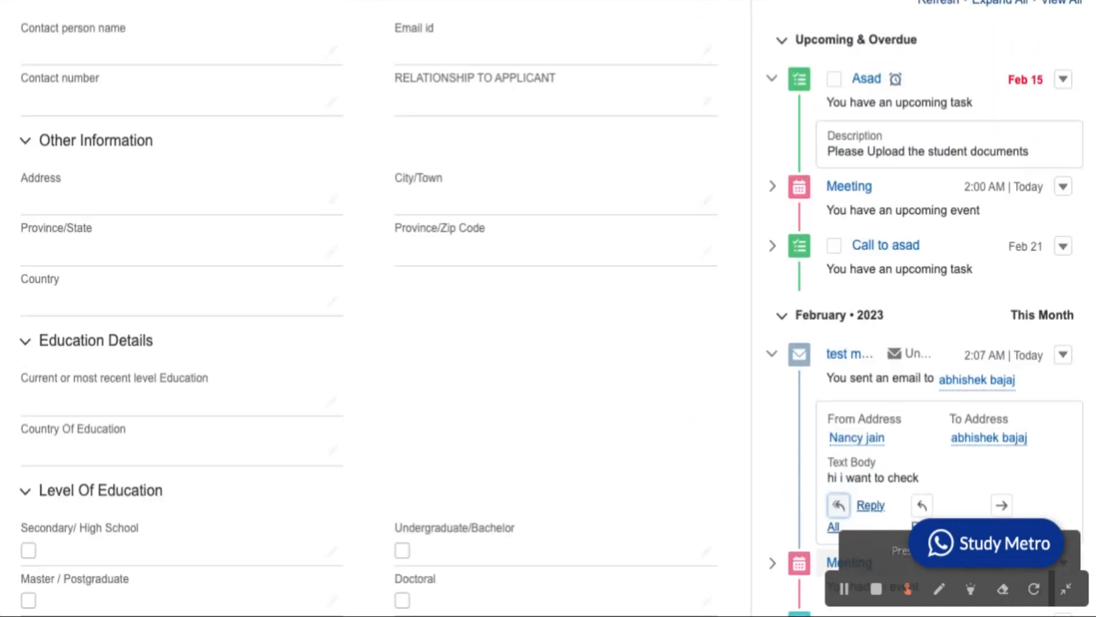
{"action": "scroll", "coordinate": [872, 366], "scroll_direction": "down", "scroll_amount": 7}
{"action": "scroll", "coordinate": [872, 366], "scroll_direction": "down", "scroll_amount": 4}
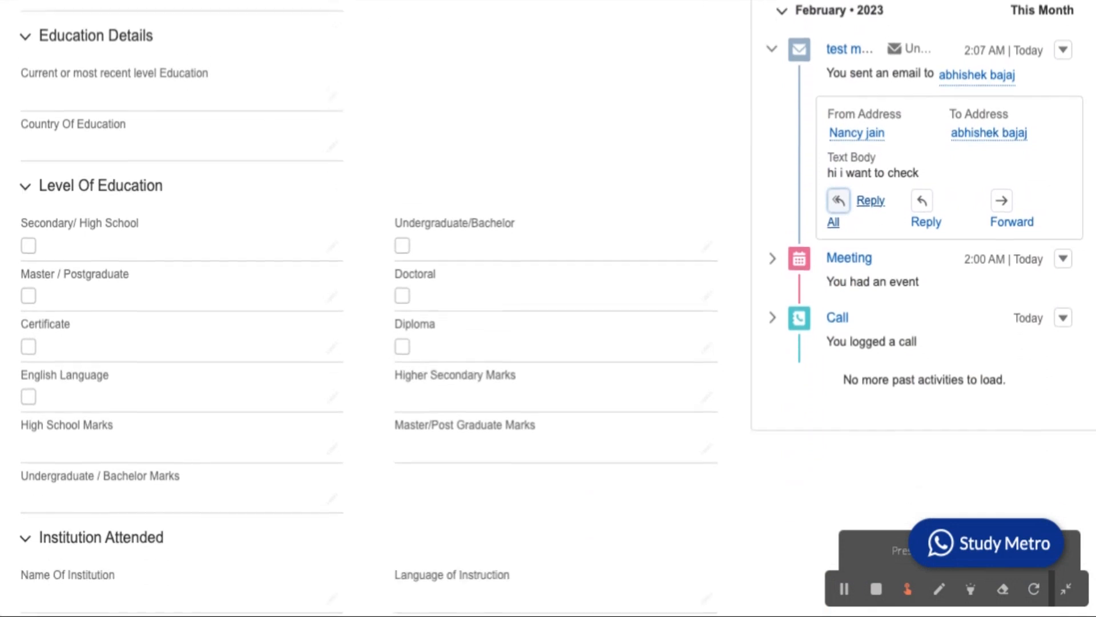
{"action": "scroll", "coordinate": [872, 366], "scroll_direction": "up", "scroll_amount": 5}
{"action": "scroll", "coordinate": [963, 341], "scroll_direction": "up", "scroll_amount": 9}
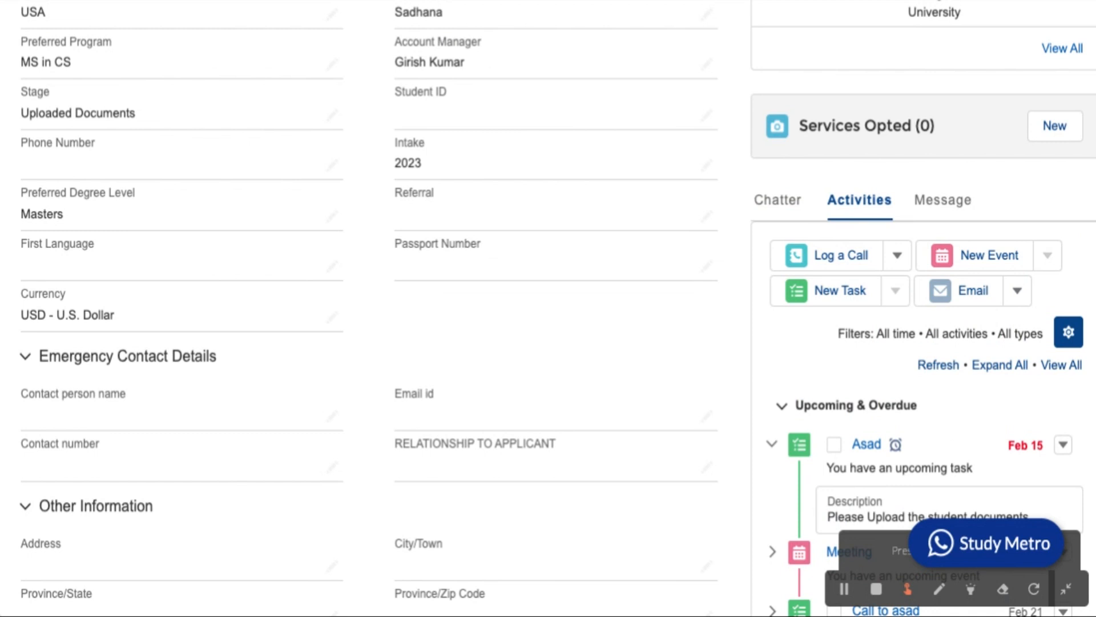
Draft a message to the partner contact with body 'kkjk', discard it, and show Chatter.
{"action": "left_click", "coordinate": [951, 207]}
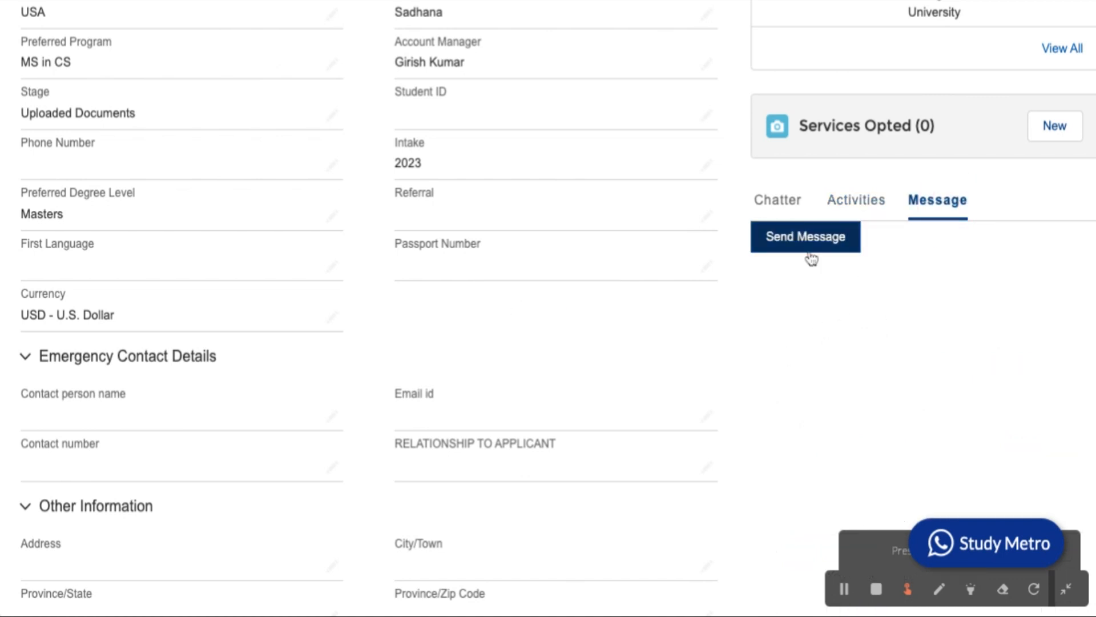
{"action": "left_click", "coordinate": [827, 251]}
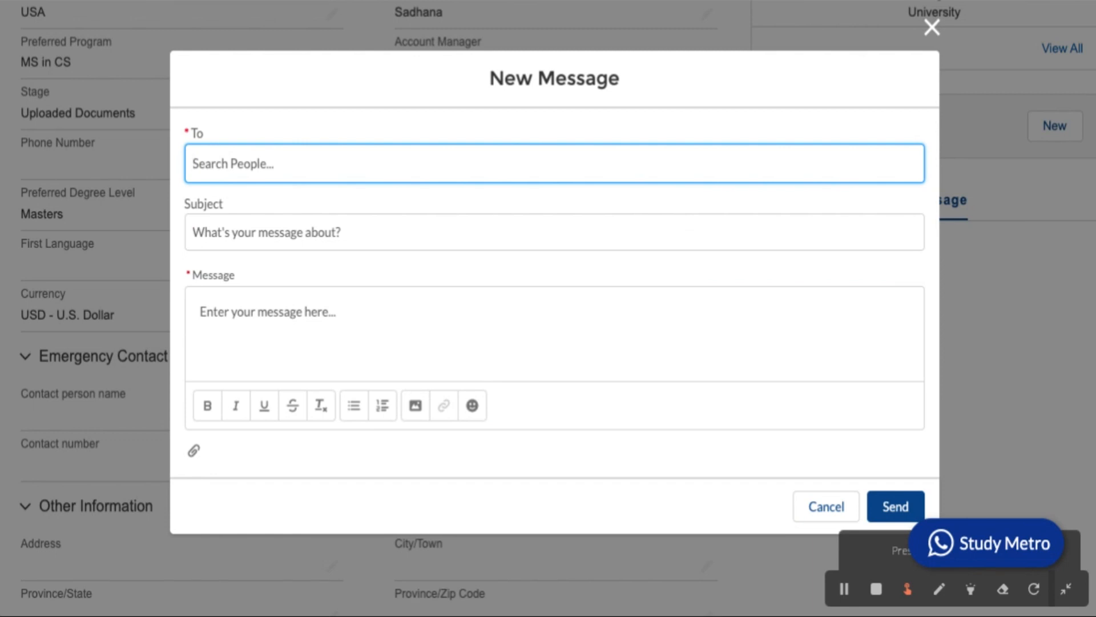
{"action": "type", "text": "k"}
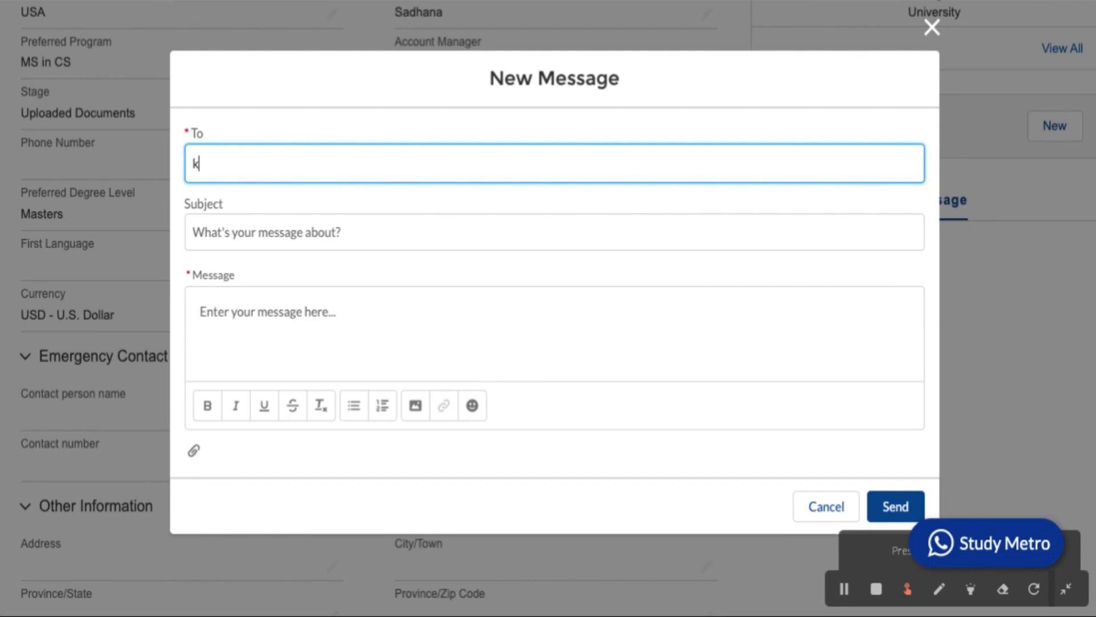
{"action": "type", "text": "riti"}
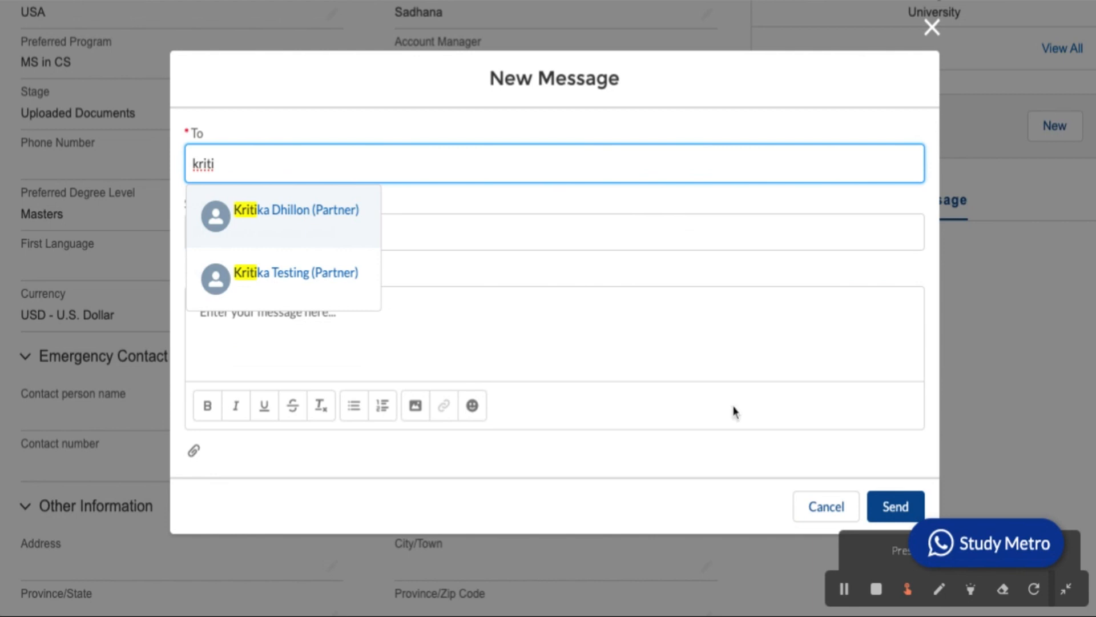
{"action": "left_click", "coordinate": [322, 276]}
{"action": "left_click", "coordinate": [261, 285]}
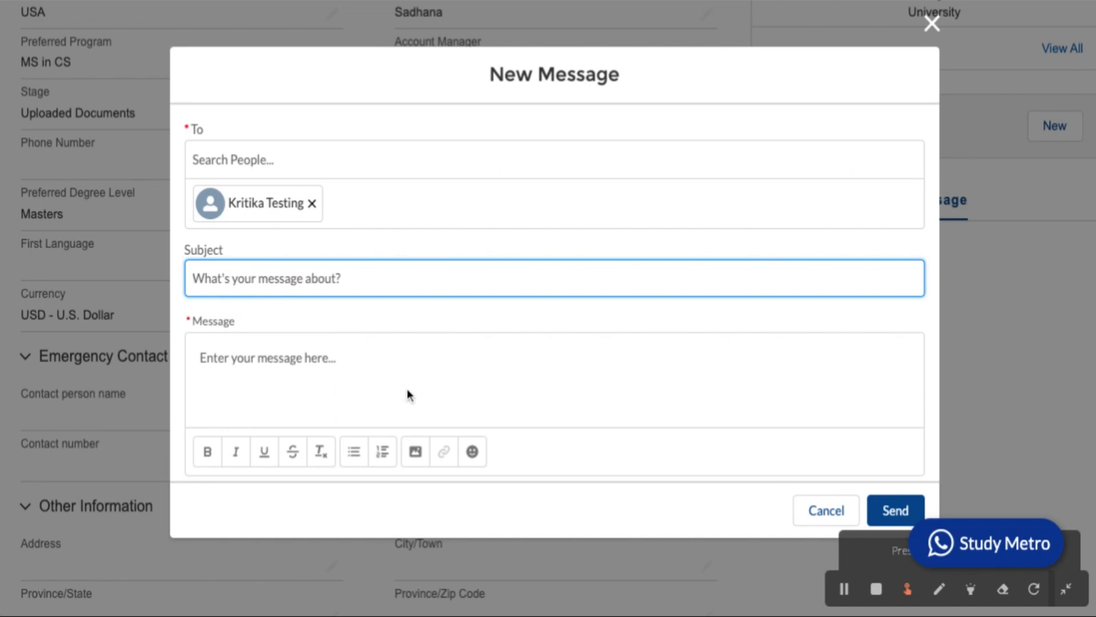
{"action": "left_click", "coordinate": [375, 380]}
{"action": "type", "text": "kkjk"}
{"action": "left_click", "coordinate": [375, 378]}
{"action": "left_click", "coordinate": [827, 516]}
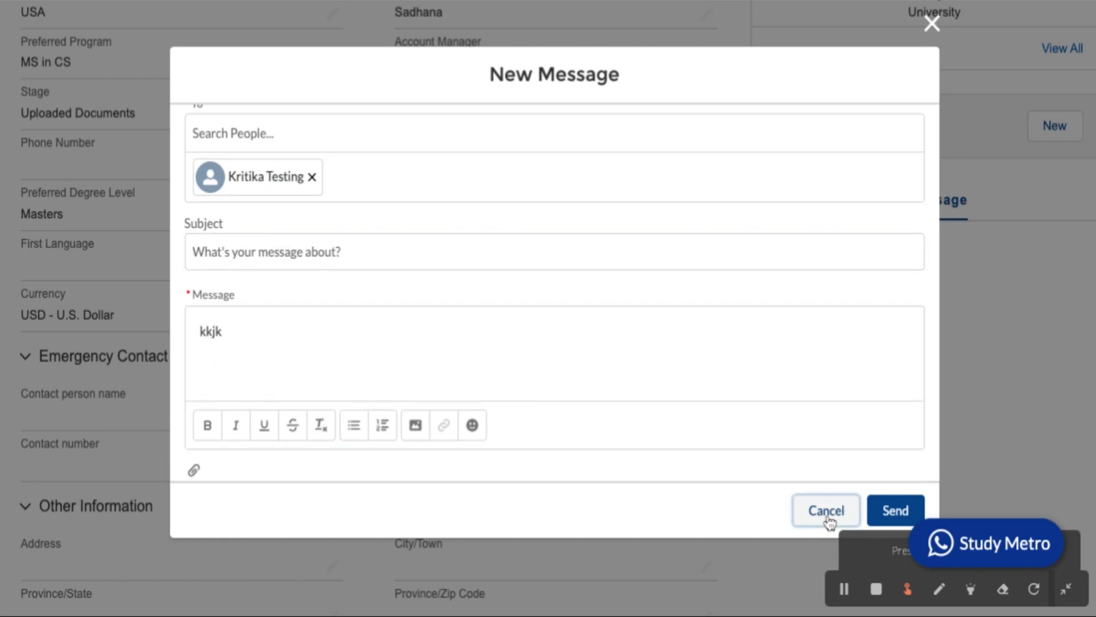
{"action": "left_click", "coordinate": [780, 207]}
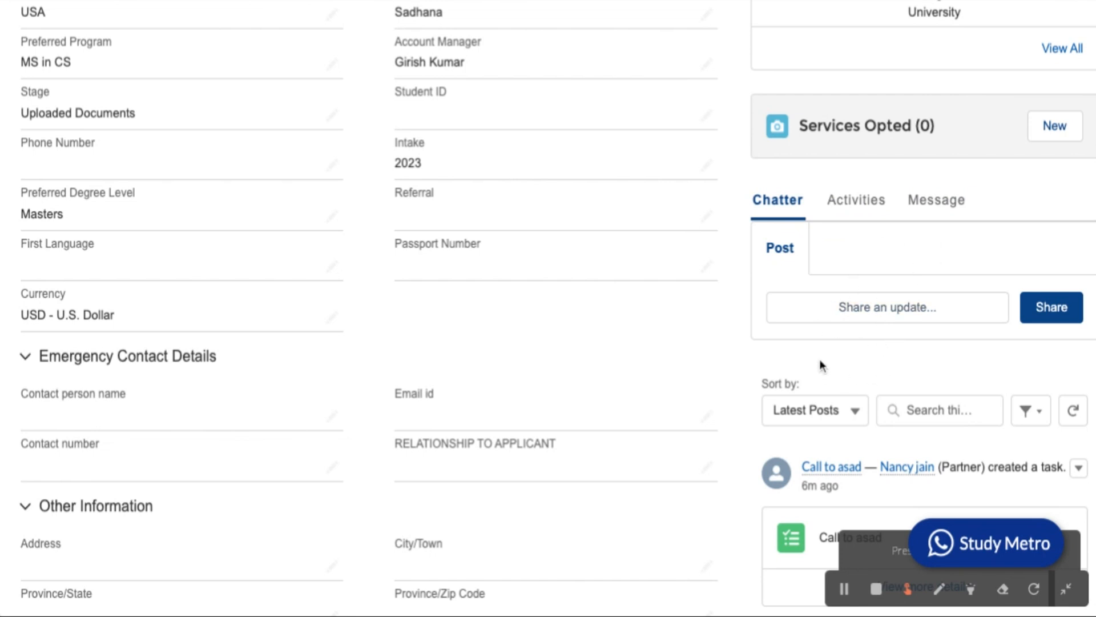
{"action": "scroll", "coordinate": [818, 368], "scroll_direction": "down", "scroll_amount": 2}
{"action": "scroll", "coordinate": [818, 367], "scroll_direction": "up", "scroll_amount": 2}
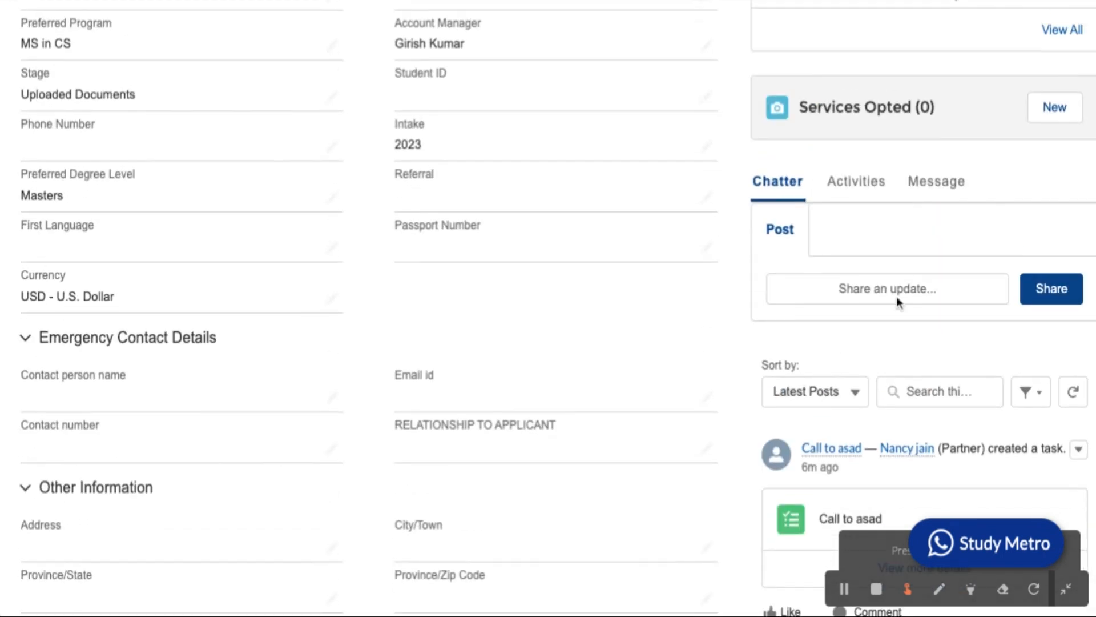
{"action": "left_click", "coordinate": [952, 188]}
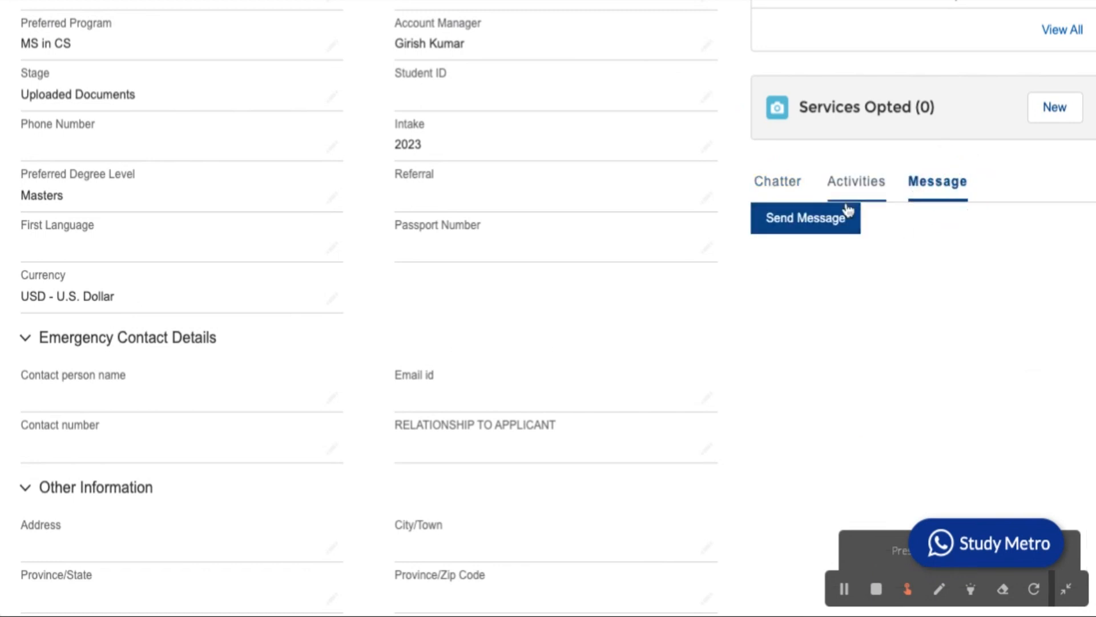
{"action": "left_click", "coordinate": [778, 191]}
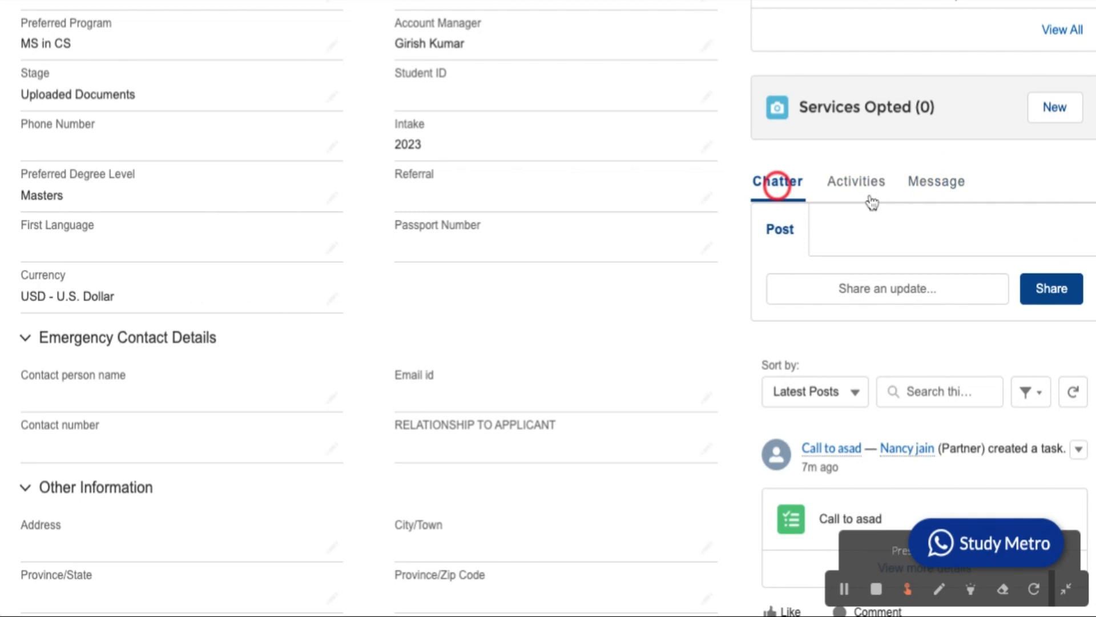
{"action": "scroll", "coordinate": [808, 394], "scroll_direction": "down", "scroll_amount": 7}
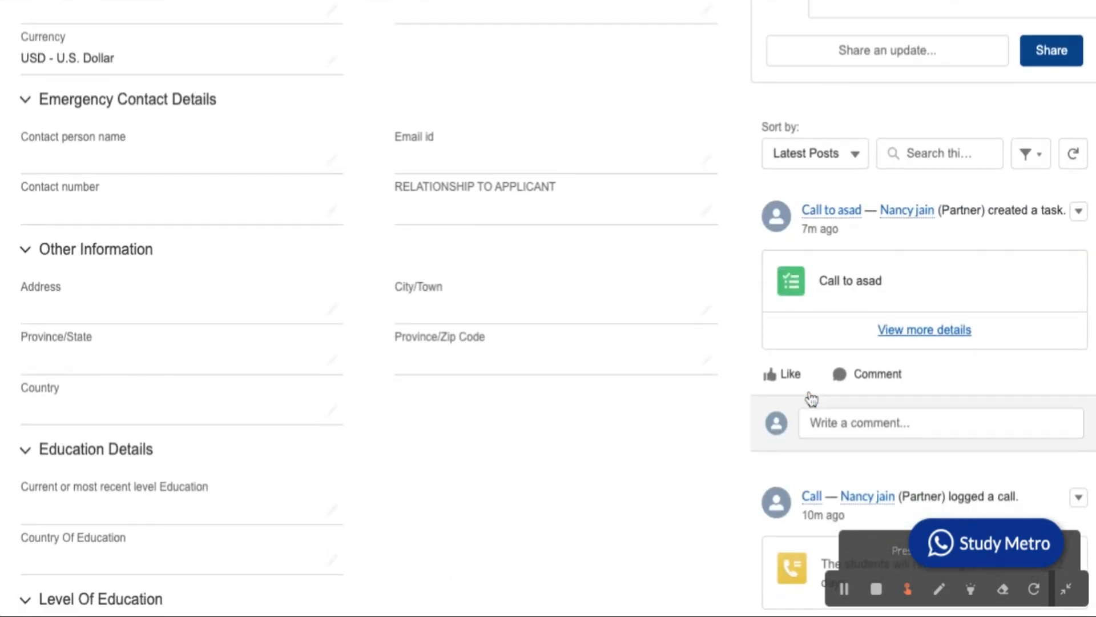
{"action": "scroll", "coordinate": [811, 398], "scroll_direction": "down", "scroll_amount": 7}
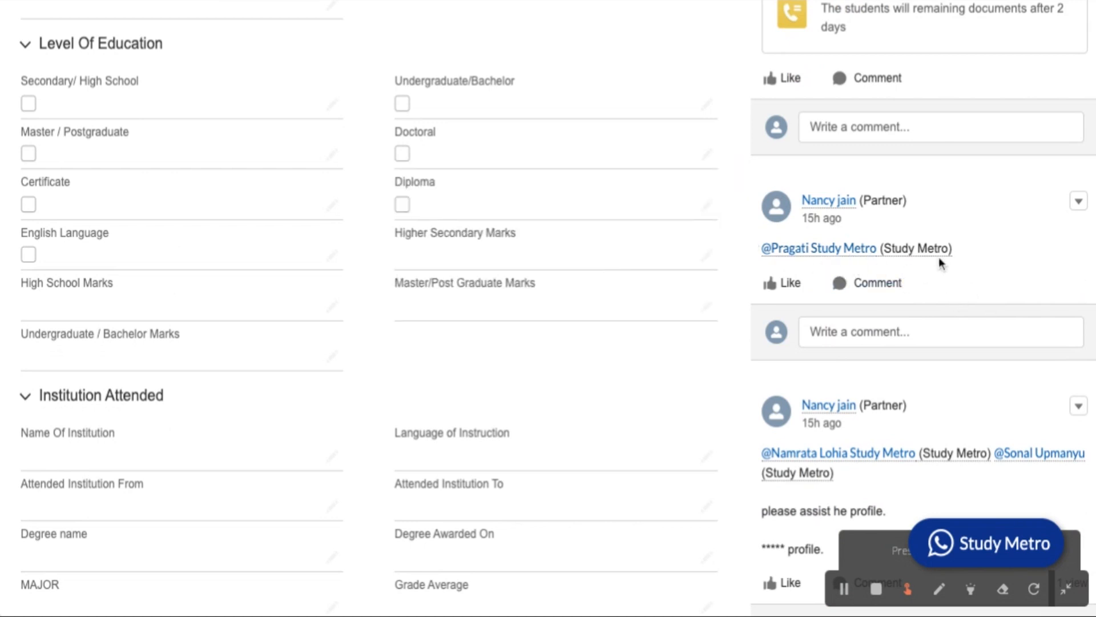
{"action": "scroll", "coordinate": [939, 258], "scroll_direction": "up", "scroll_amount": 1}
{"action": "scroll", "coordinate": [940, 262], "scroll_direction": "up", "scroll_amount": 8}
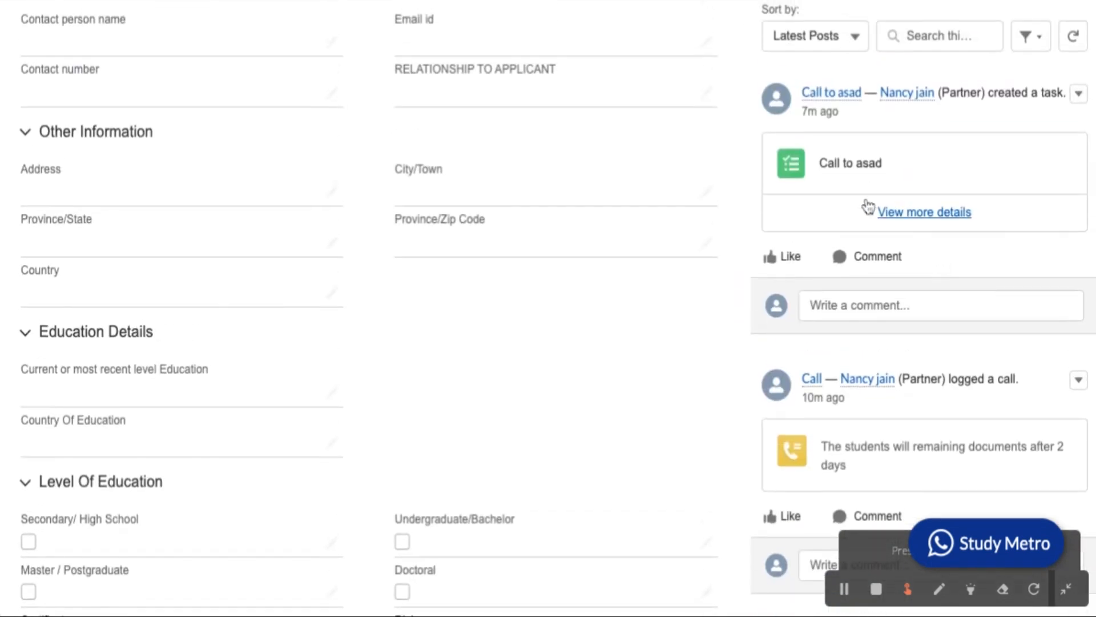
{"action": "scroll", "coordinate": [874, 170], "scroll_direction": "up", "scroll_amount": 2}
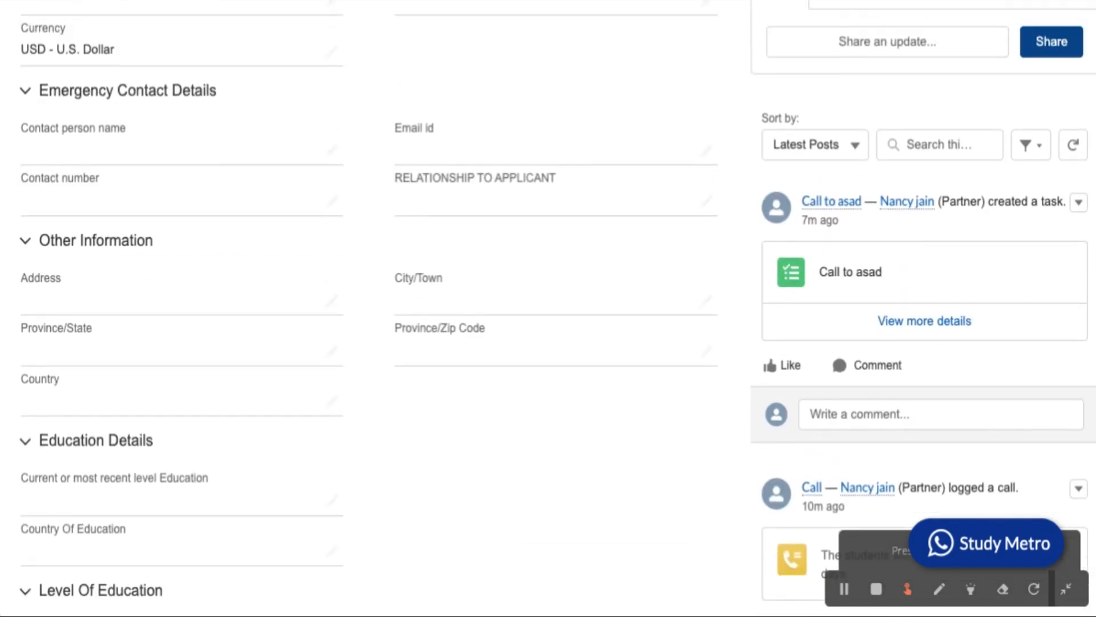
{"action": "scroll", "coordinate": [548, 308], "scroll_direction": "down", "scroll_amount": 1}
{"action": "scroll", "coordinate": [548, 309], "scroll_direction": "up", "scroll_amount": 4}
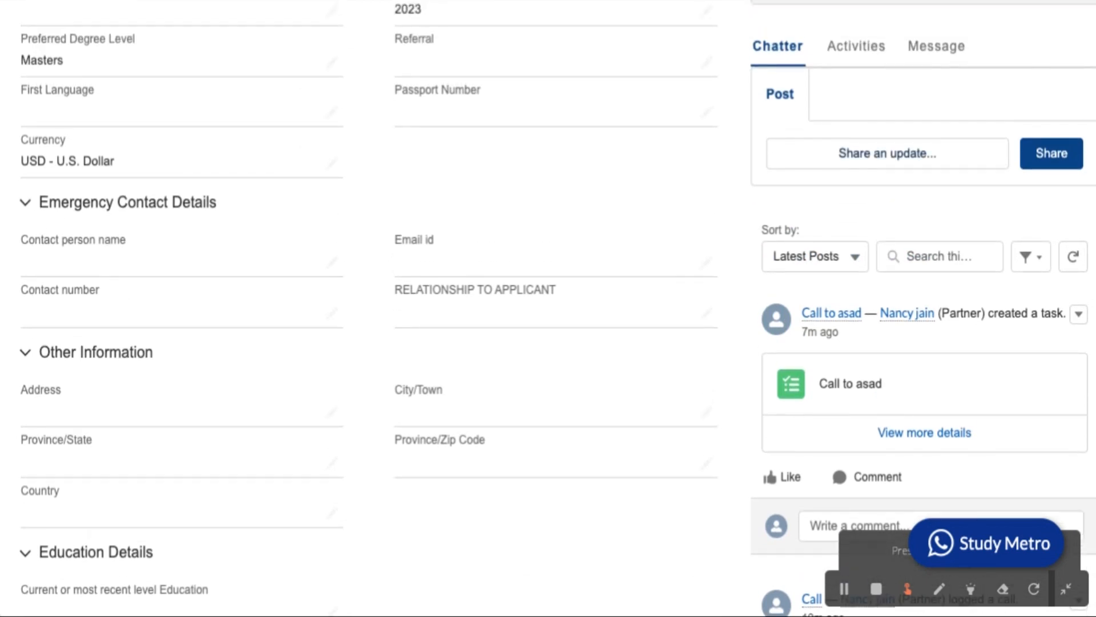
{"action": "scroll", "coordinate": [947, 171], "scroll_direction": "up", "scroll_amount": 2}
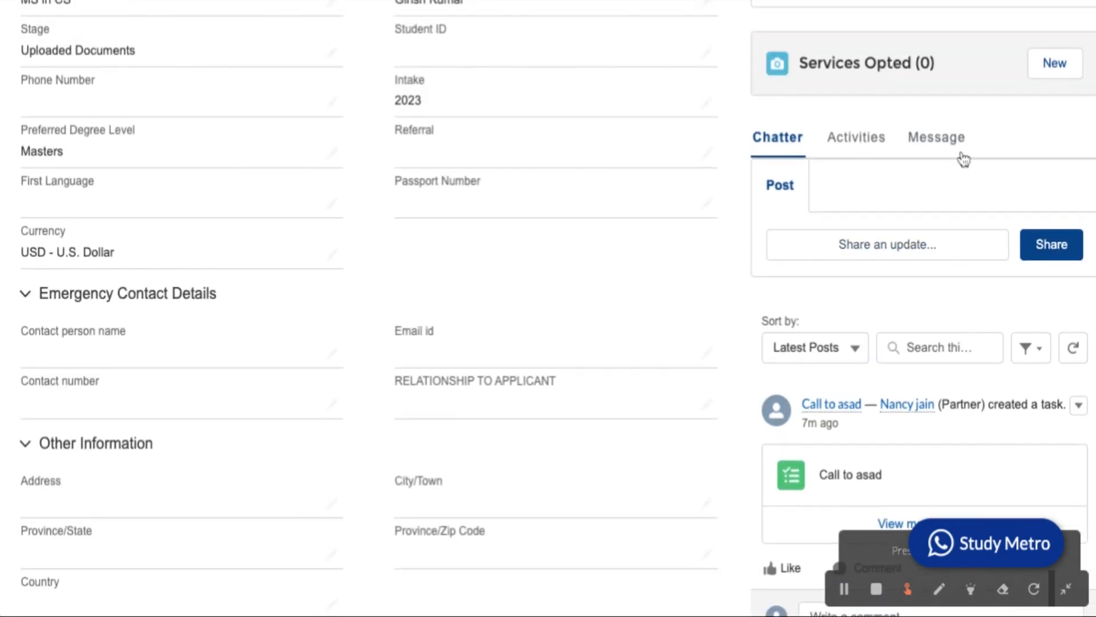
Switch from Chatter back to the Activities timeline and return to the record's top.
{"action": "left_click", "coordinate": [948, 149]}
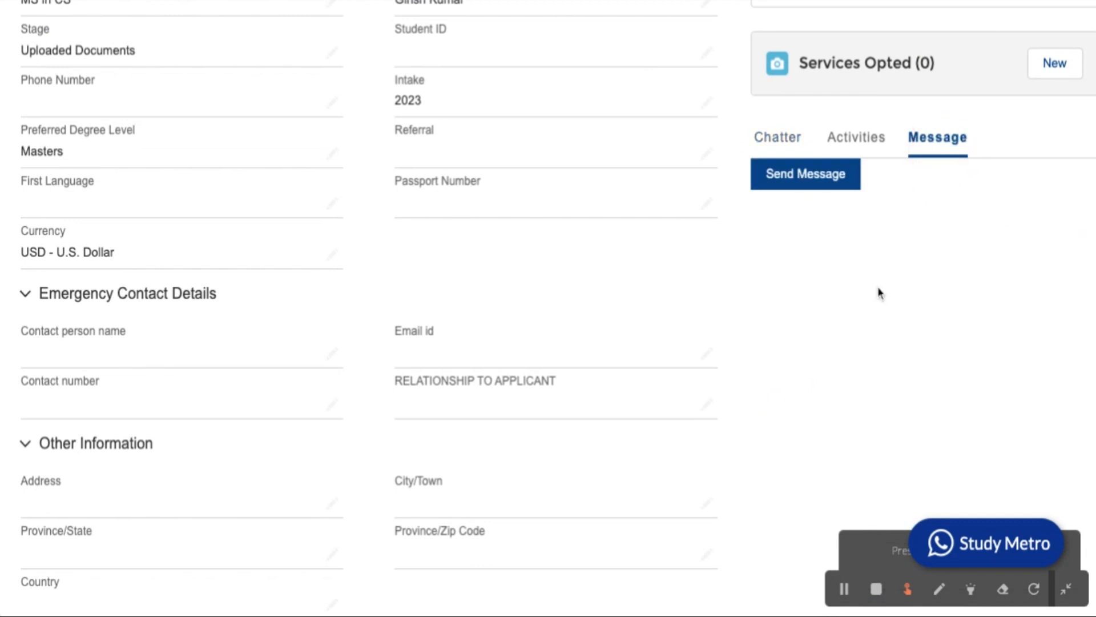
{"action": "left_click", "coordinate": [856, 143]}
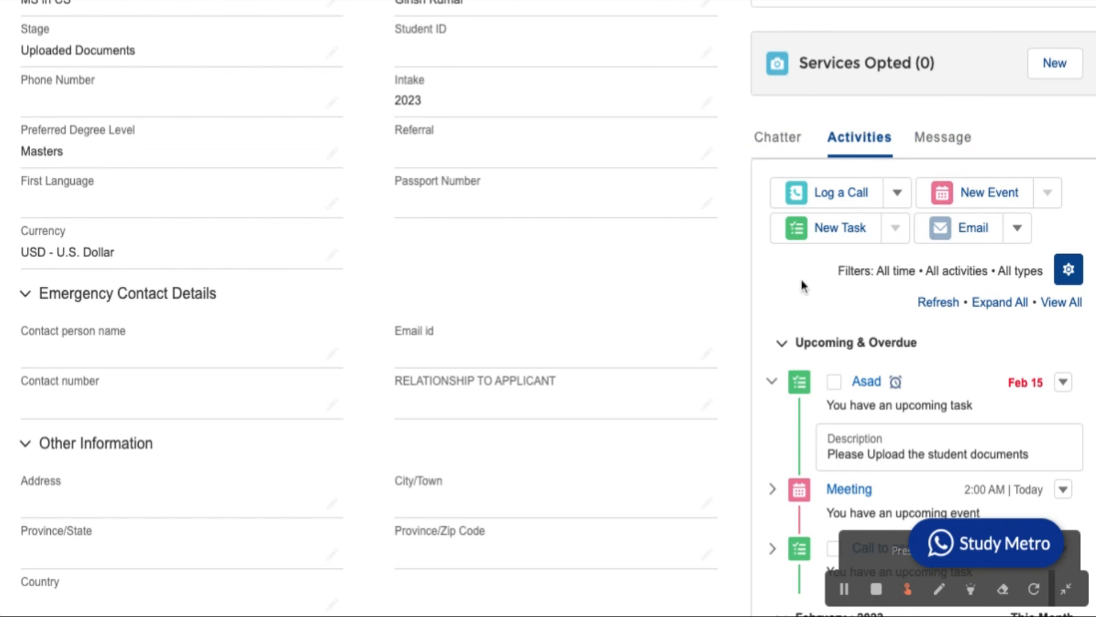
{"action": "scroll", "coordinate": [800, 279], "scroll_direction": "up", "scroll_amount": 9}
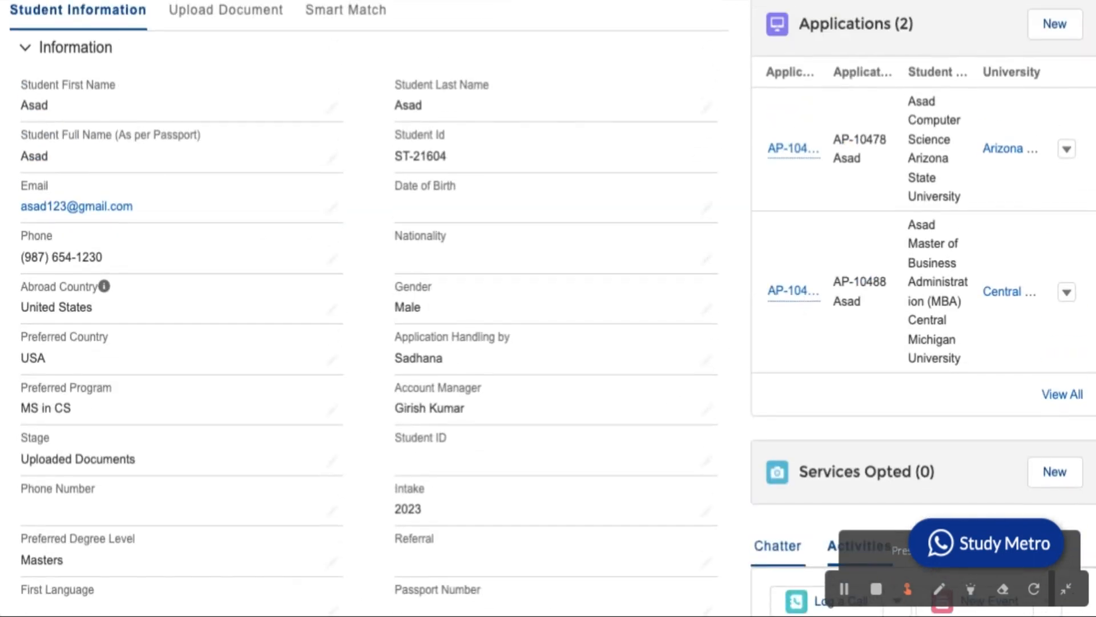
{"action": "scroll", "coordinate": [557, 308], "scroll_direction": "down", "scroll_amount": 9}
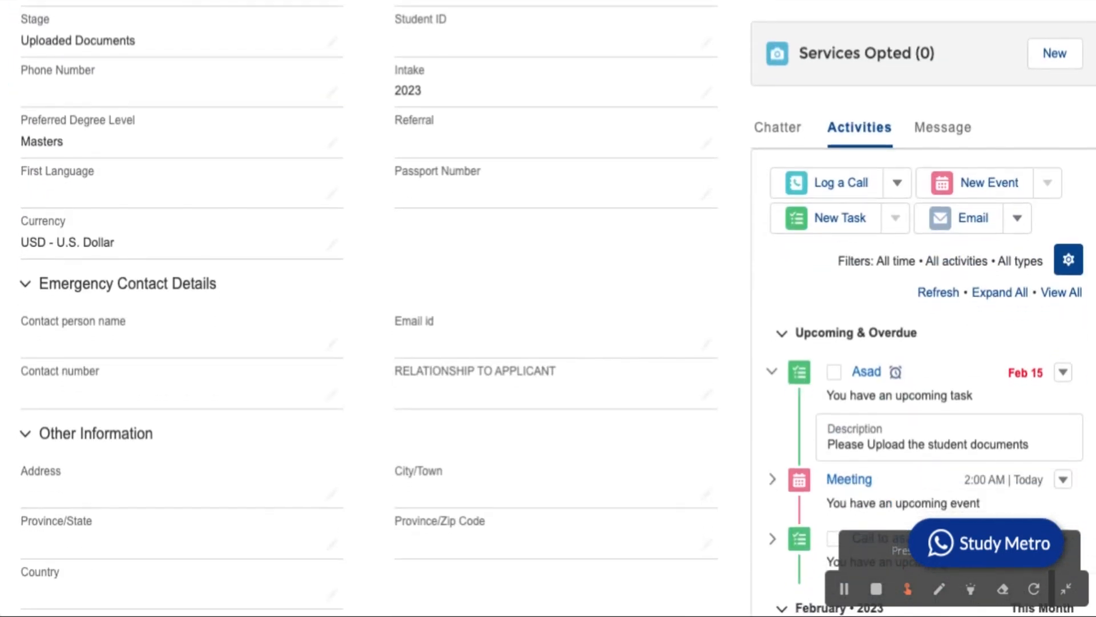
{"action": "scroll", "coordinate": [557, 308], "scroll_direction": "up", "scroll_amount": 5}
{"action": "scroll", "coordinate": [557, 308], "scroll_direction": "up", "scroll_amount": 8}
{"action": "scroll", "coordinate": [557, 309], "scroll_direction": "down", "scroll_amount": 8}
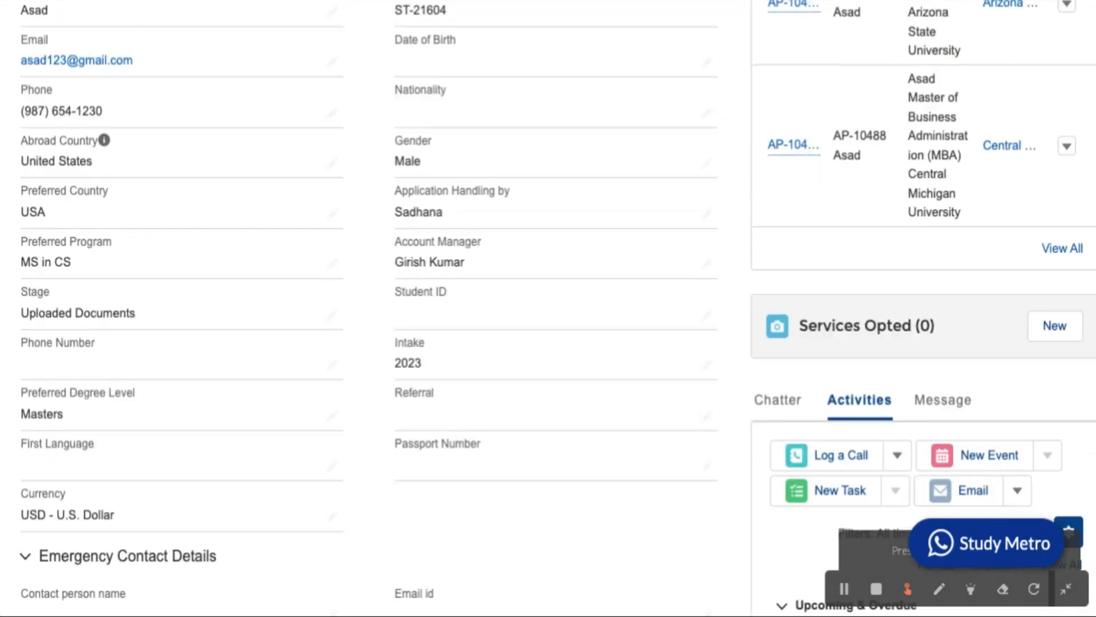
{"action": "scroll", "coordinate": [742, 269], "scroll_direction": "down", "scroll_amount": 2}
{"action": "scroll", "coordinate": [739, 269], "scroll_direction": "up", "scroll_amount": 10}
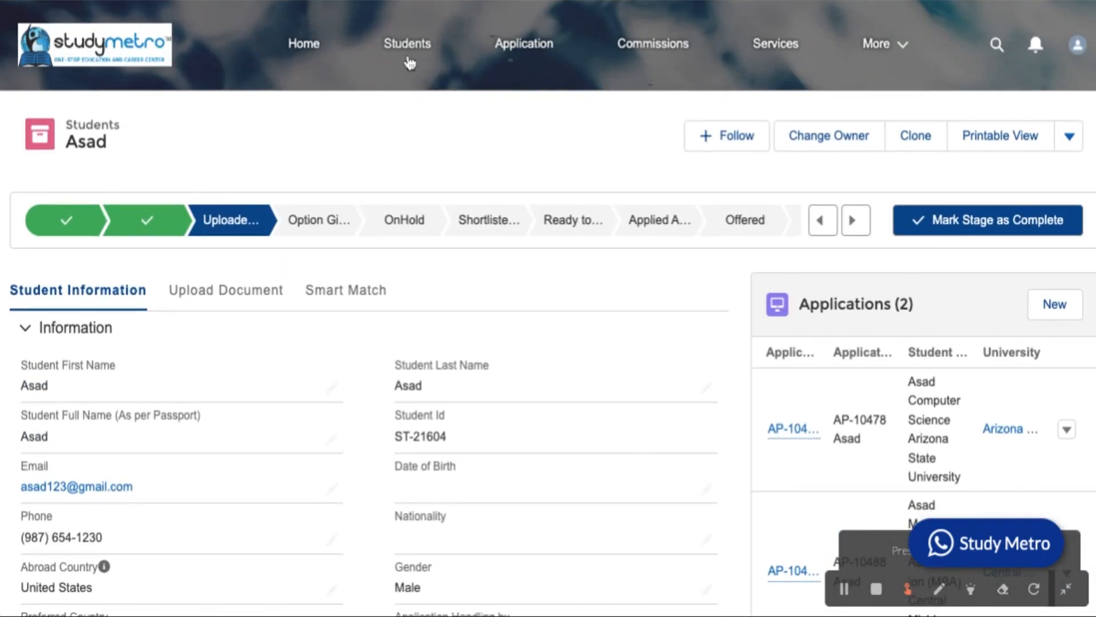
Return to the Students list, then expand the More menu to show Tasks, Reports and Dashboard.
{"action": "left_click", "coordinate": [407, 56]}
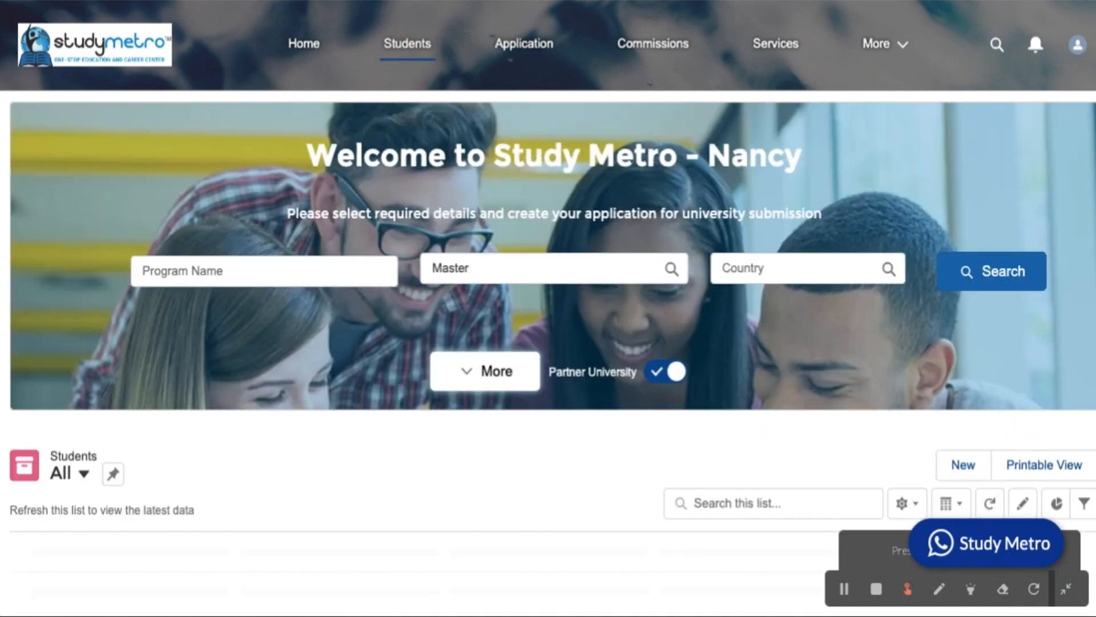
{"action": "scroll", "coordinate": [548, 308], "scroll_direction": "down", "scroll_amount": 6}
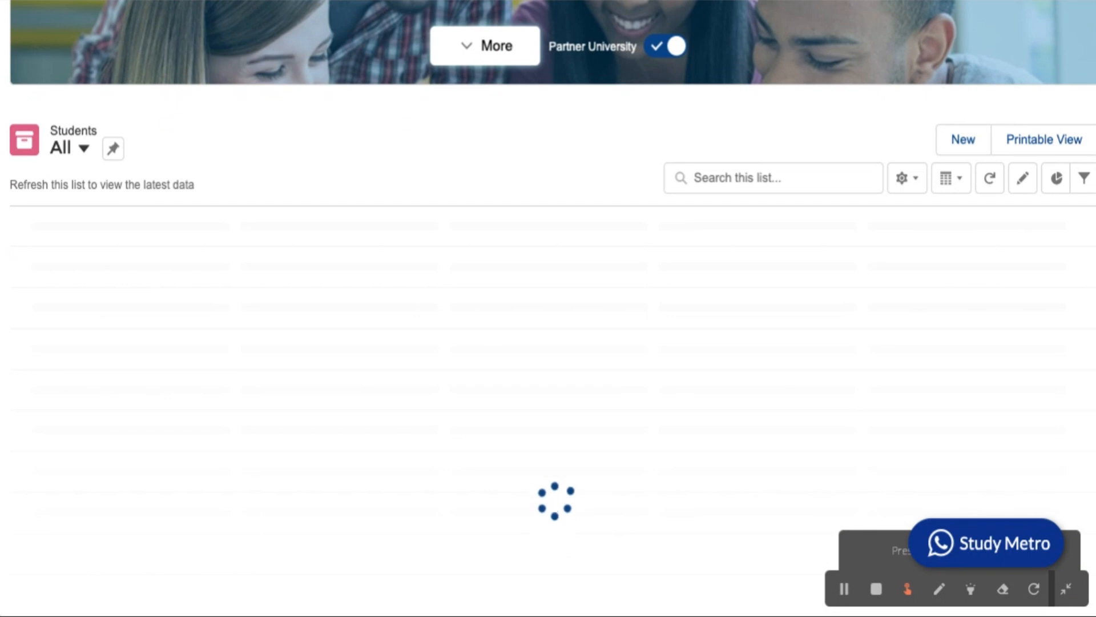
{"action": "scroll", "coordinate": [548, 308], "scroll_direction": "up", "scroll_amount": 6}
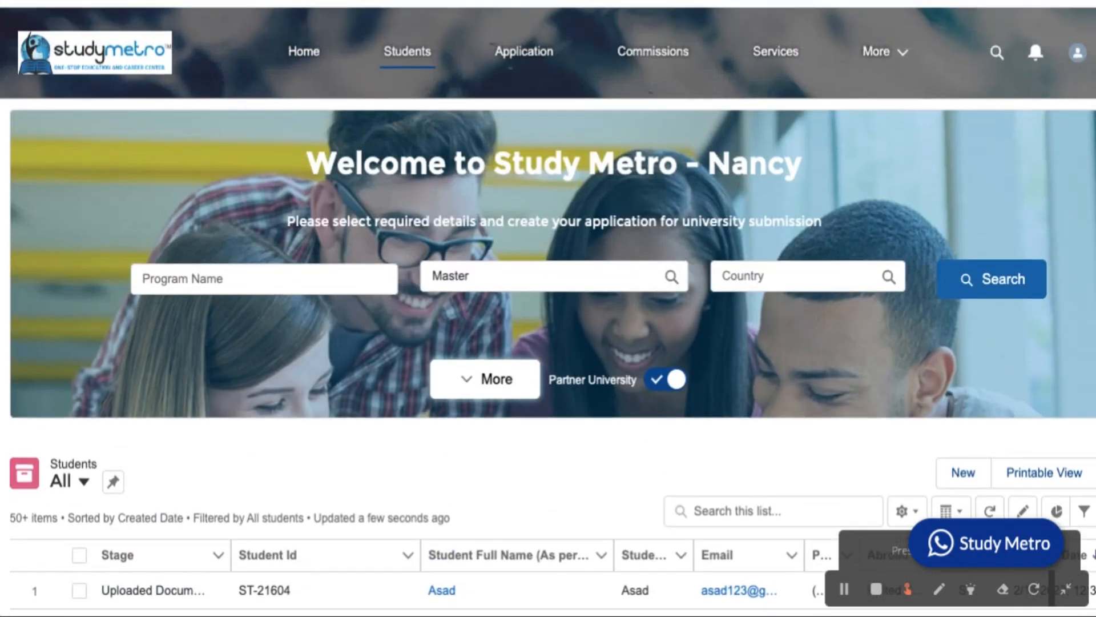
{"action": "left_click", "coordinate": [903, 47]}
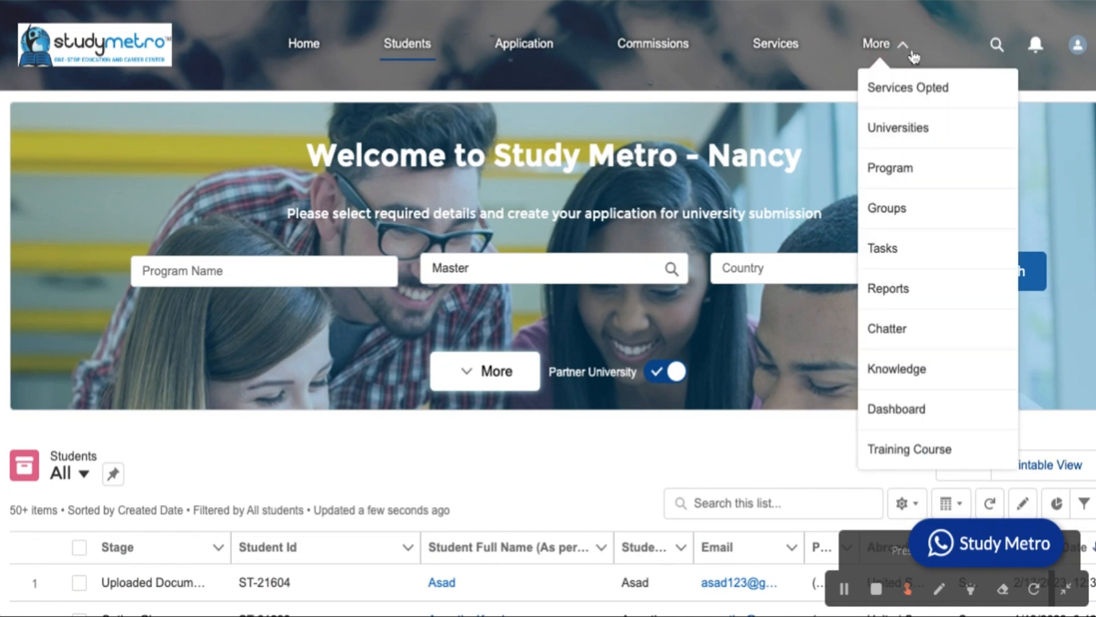
Go to Reports and navigate All Folders > Agent Partner Report > Task Reports.
{"action": "left_click", "coordinate": [897, 290]}
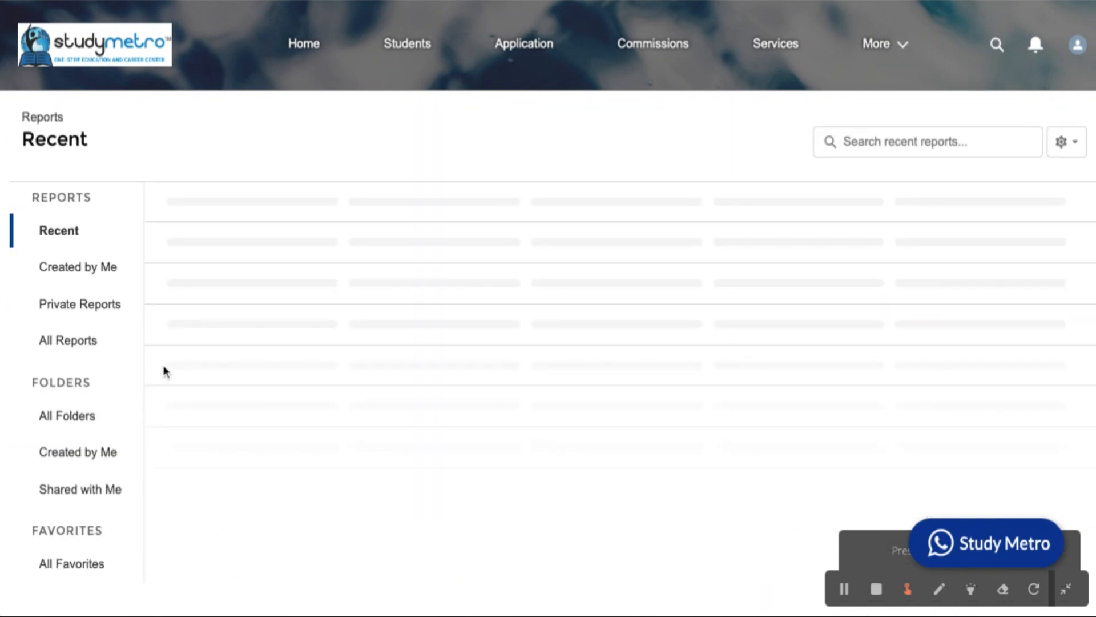
{"action": "left_click", "coordinate": [75, 422]}
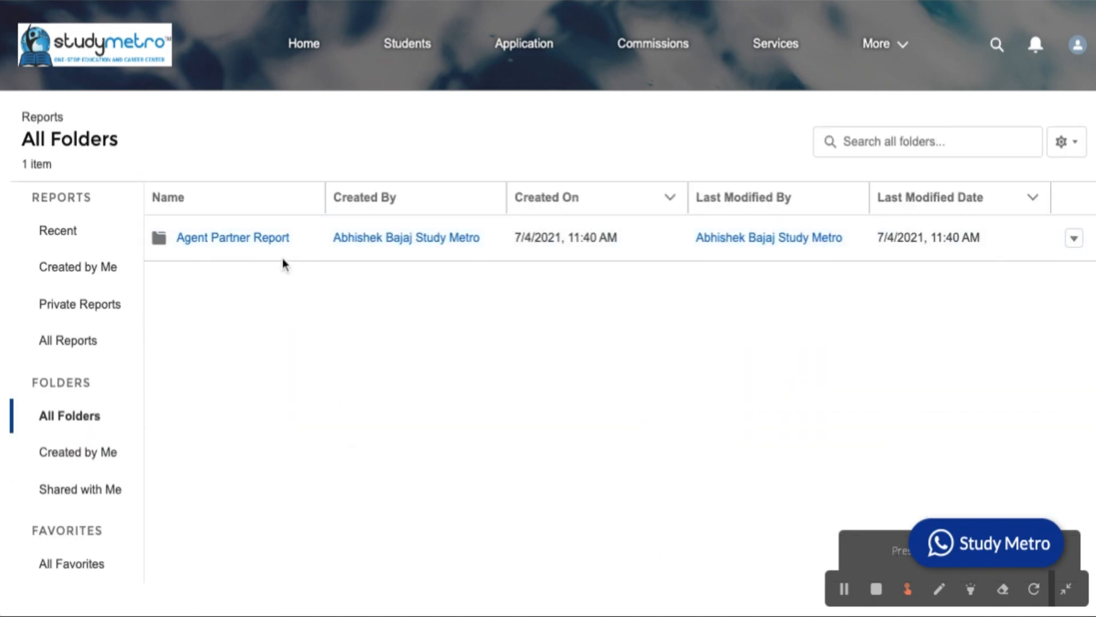
{"action": "left_click", "coordinate": [230, 239]}
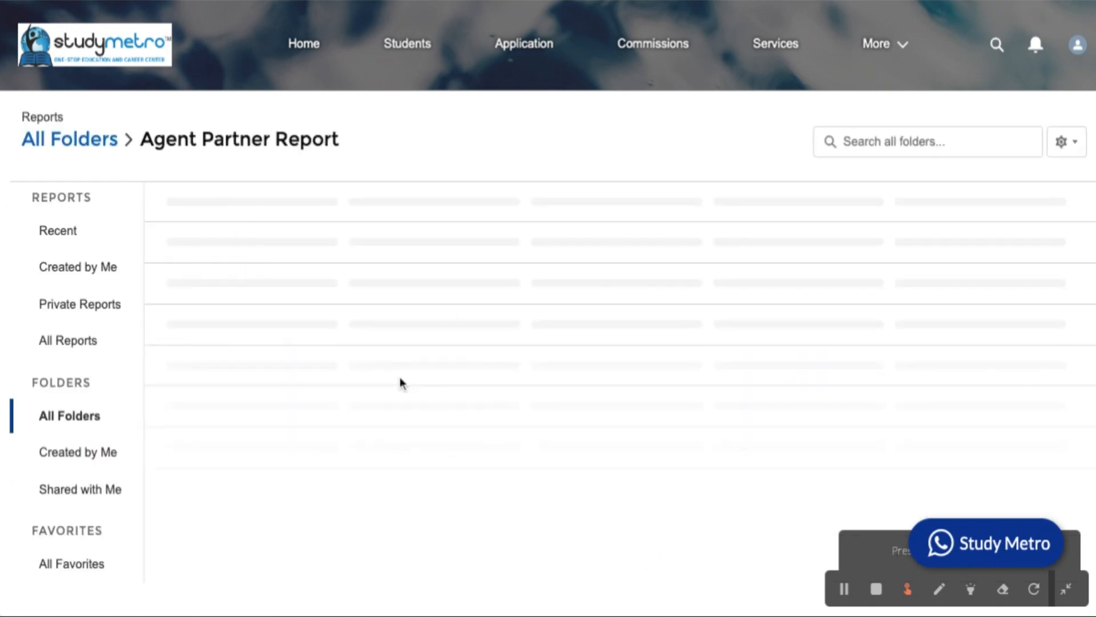
{"action": "scroll", "coordinate": [357, 379], "scroll_direction": "down", "scroll_amount": 2}
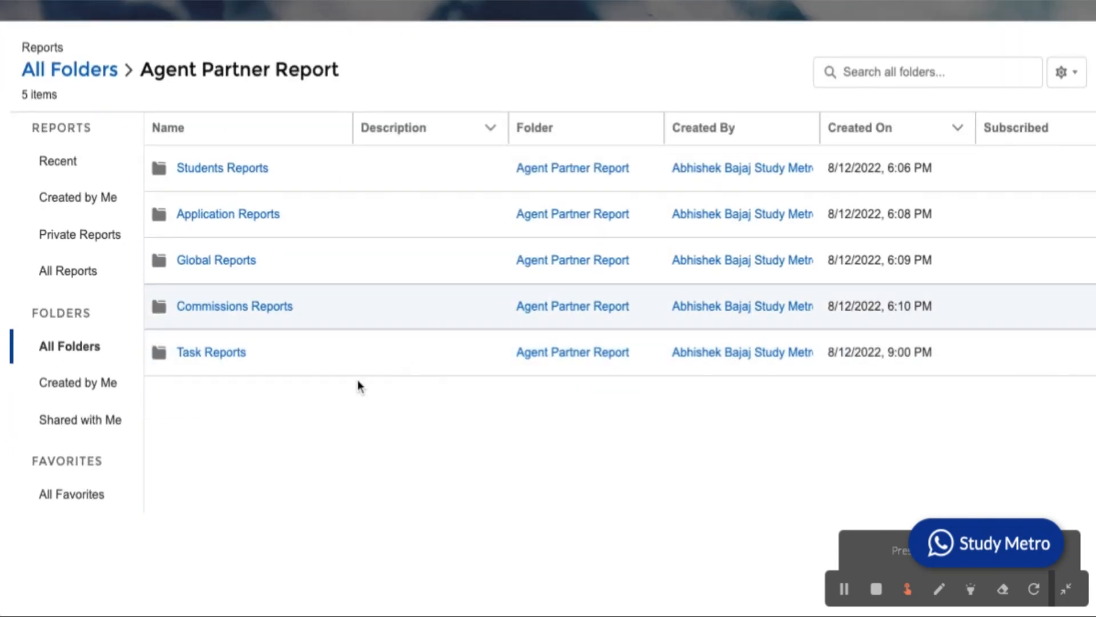
{"action": "left_click", "coordinate": [222, 366]}
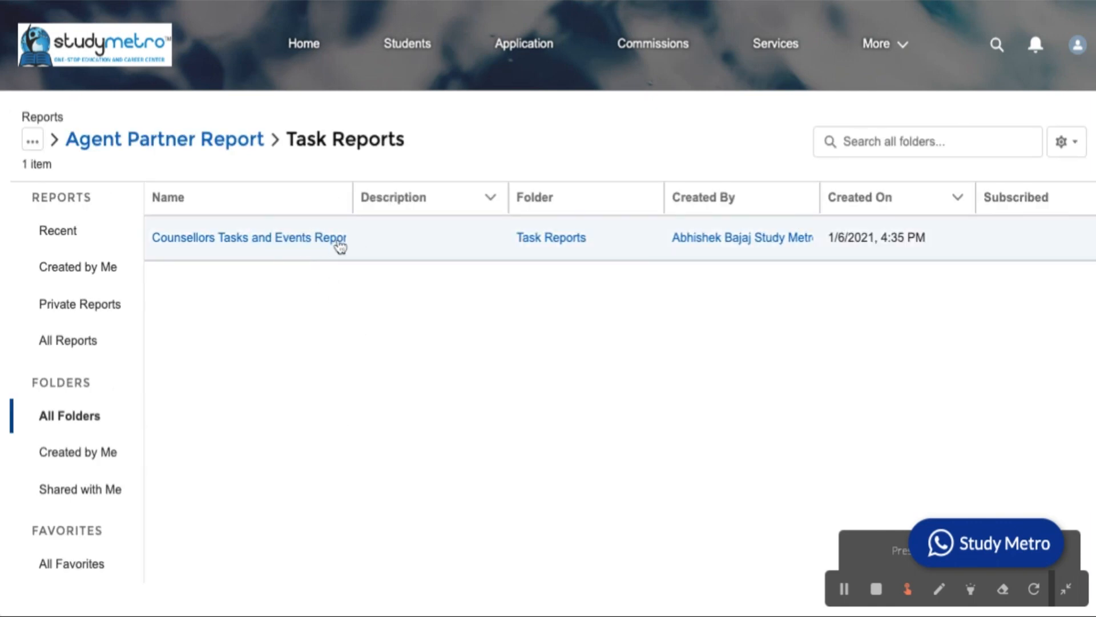
Open Counsellors Tasks and Events Report and scroll through its 64-task donut chart and table.
{"action": "left_click", "coordinate": [316, 250]}
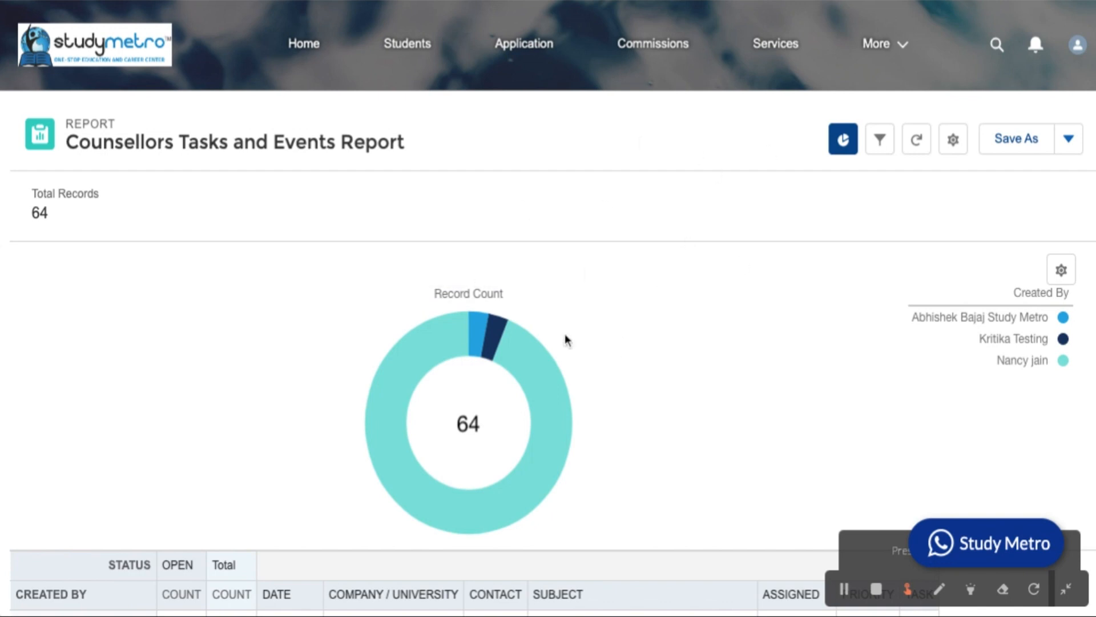
{"action": "scroll", "coordinate": [568, 337], "scroll_direction": "down", "scroll_amount": 3}
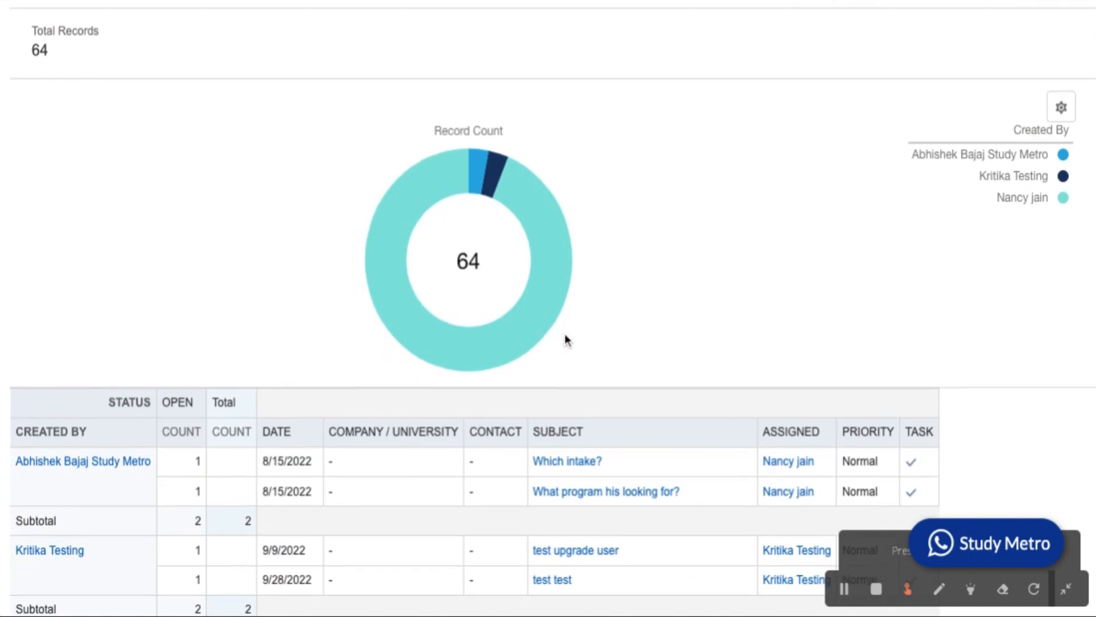
{"action": "scroll", "coordinate": [565, 340], "scroll_direction": "down", "scroll_amount": 4}
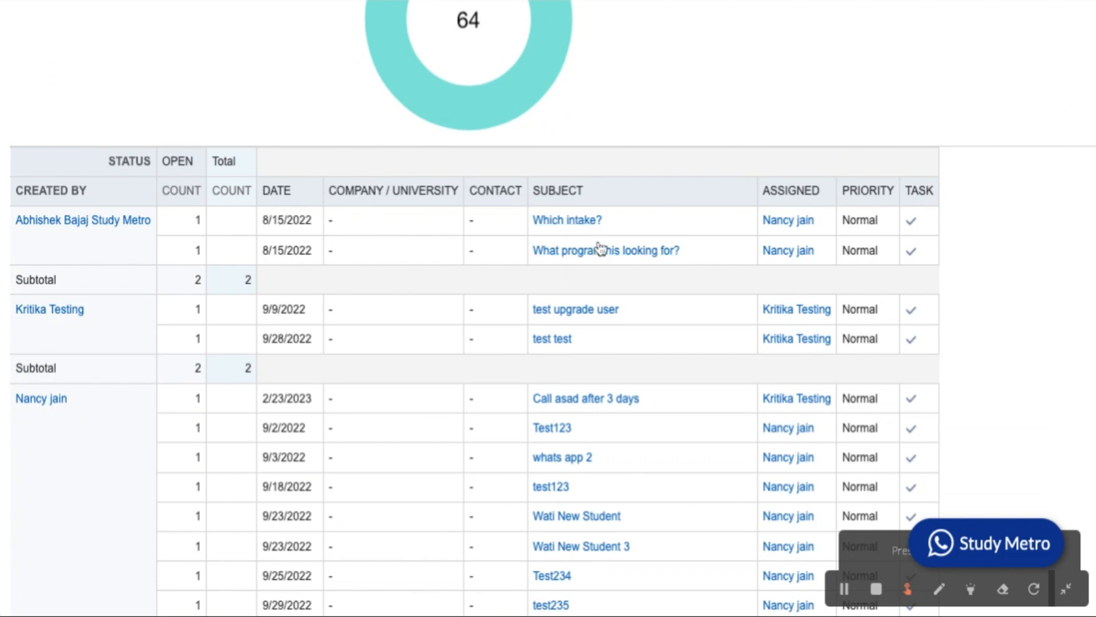
{"action": "scroll", "coordinate": [594, 262], "scroll_direction": "down", "scroll_amount": 1}
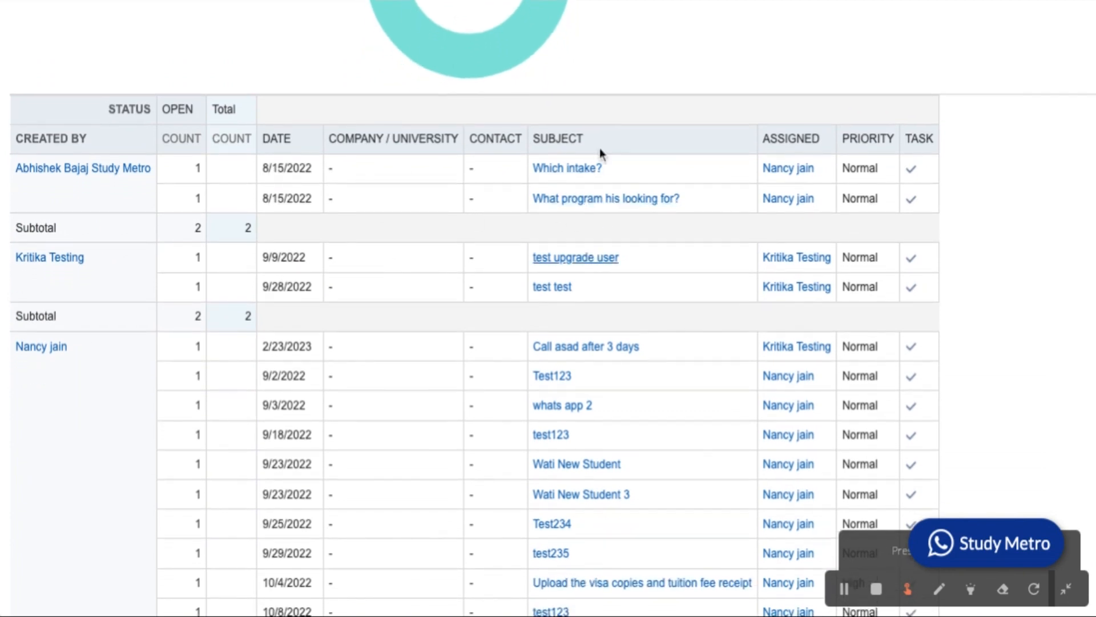
{"action": "scroll", "coordinate": [599, 201], "scroll_direction": "down", "scroll_amount": 3}
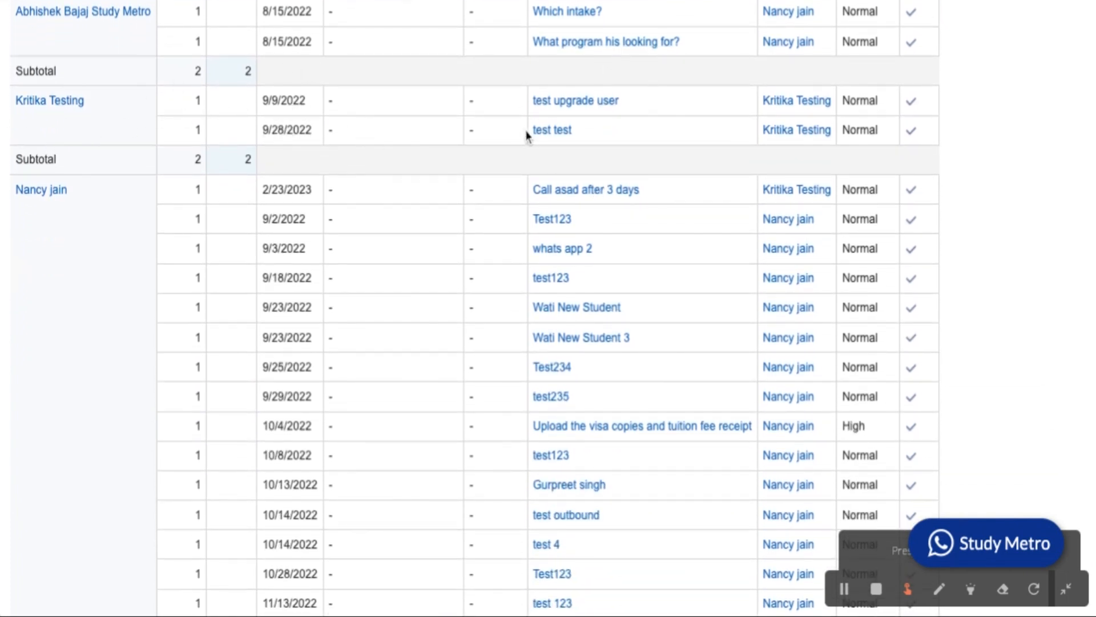
{"action": "scroll", "coordinate": [467, 321], "scroll_direction": "down", "scroll_amount": 2}
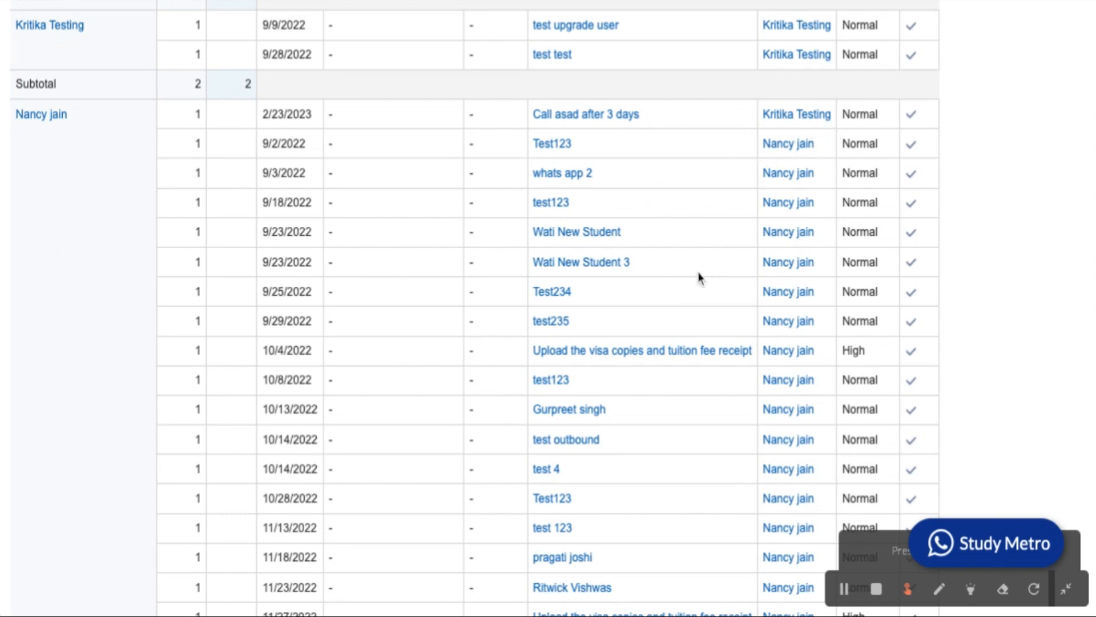
{"action": "scroll", "coordinate": [679, 334], "scroll_direction": "down", "scroll_amount": 5}
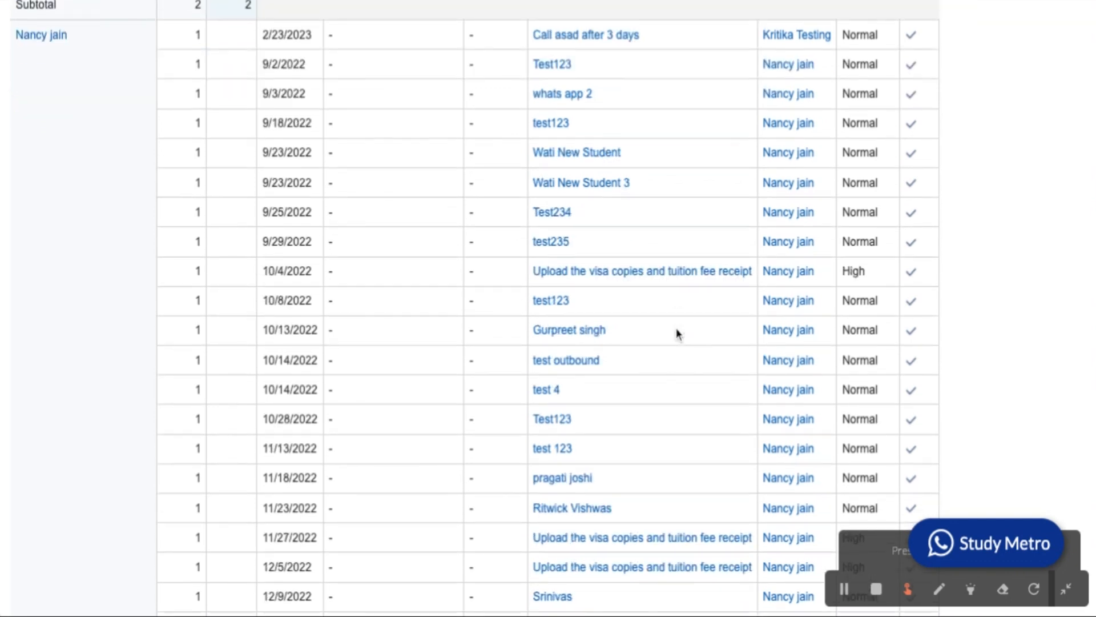
{"action": "scroll", "coordinate": [675, 338], "scroll_direction": "down", "scroll_amount": 20}
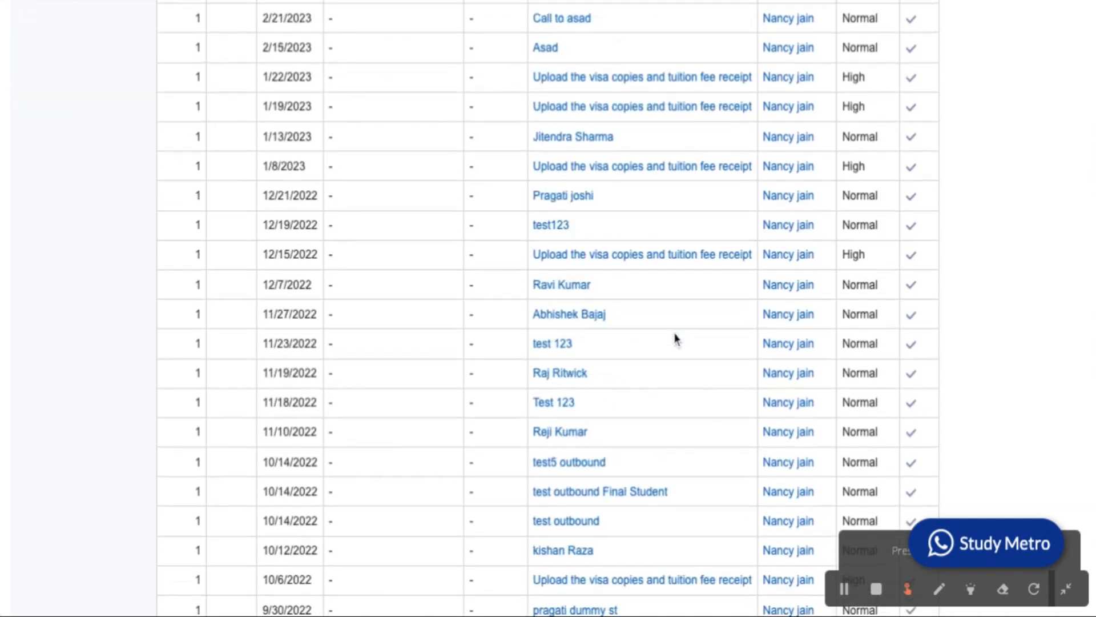
{"action": "scroll", "coordinate": [548, 308], "scroll_direction": "up", "scroll_amount": 10}
{"action": "scroll", "coordinate": [548, 309], "scroll_direction": "up", "scroll_amount": 18}
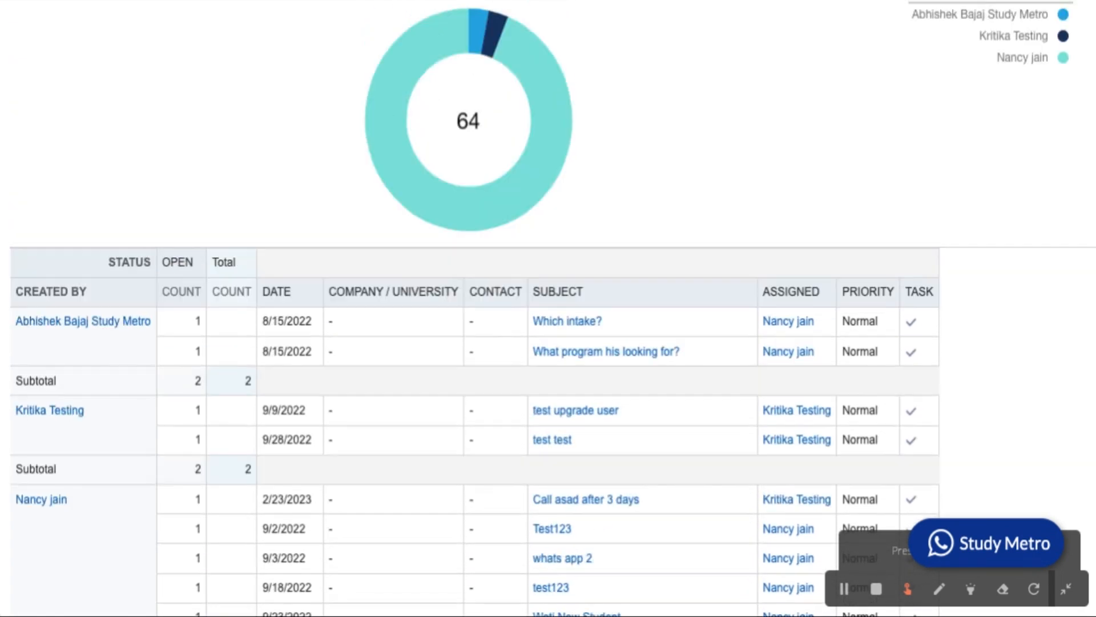
{"action": "scroll", "coordinate": [548, 308], "scroll_direction": "down", "scroll_amount": 4}
{"action": "scroll", "coordinate": [617, 297], "scroll_direction": "down", "scroll_amount": 3}
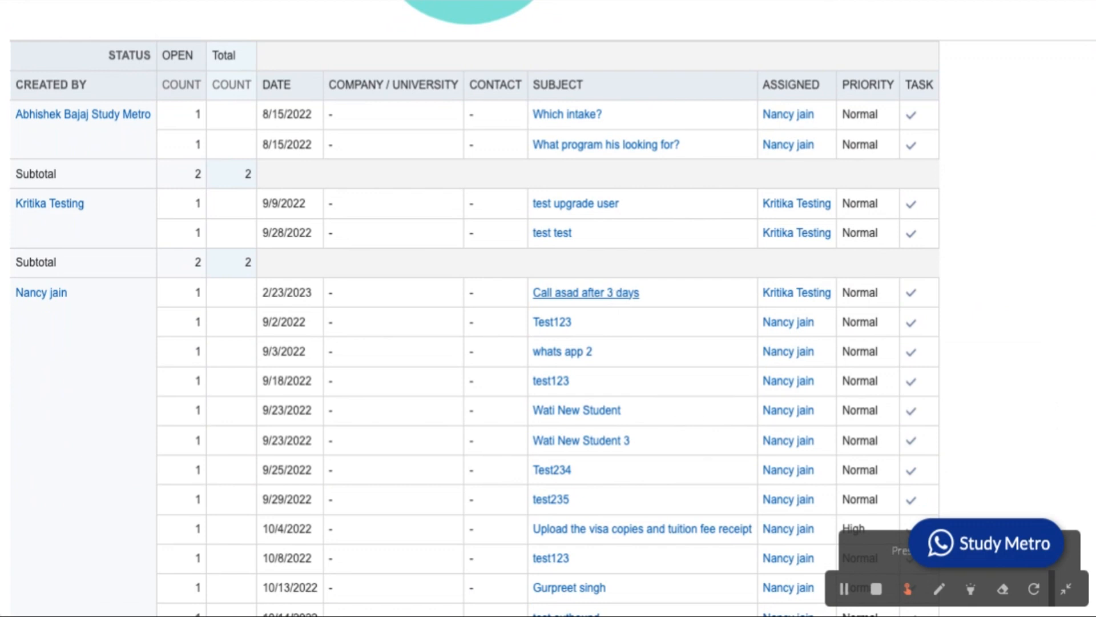
{"action": "left_click", "coordinate": [604, 294]}
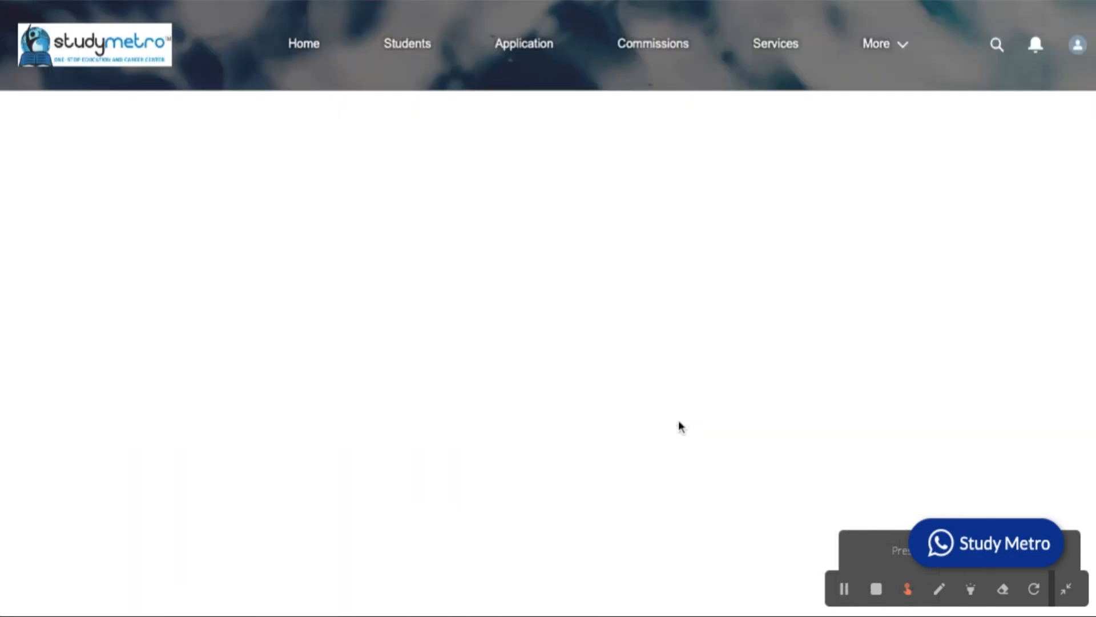
{"action": "scroll", "coordinate": [823, 178], "scroll_direction": "down", "scroll_amount": 3}
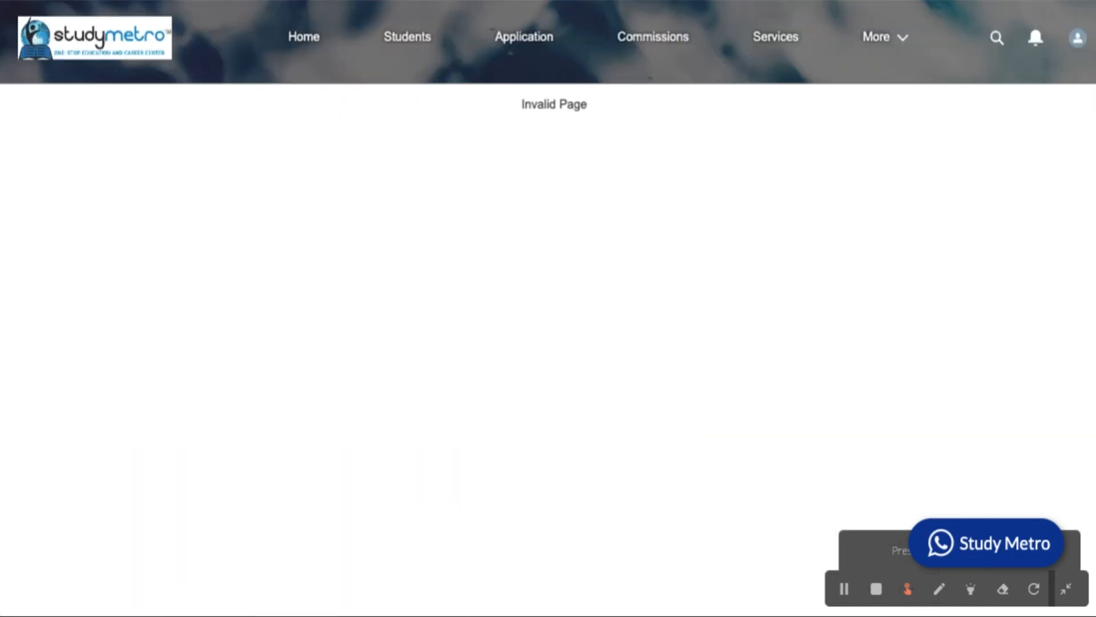
{"action": "scroll", "coordinate": [822, 178], "scroll_direction": "up", "scroll_amount": 4}
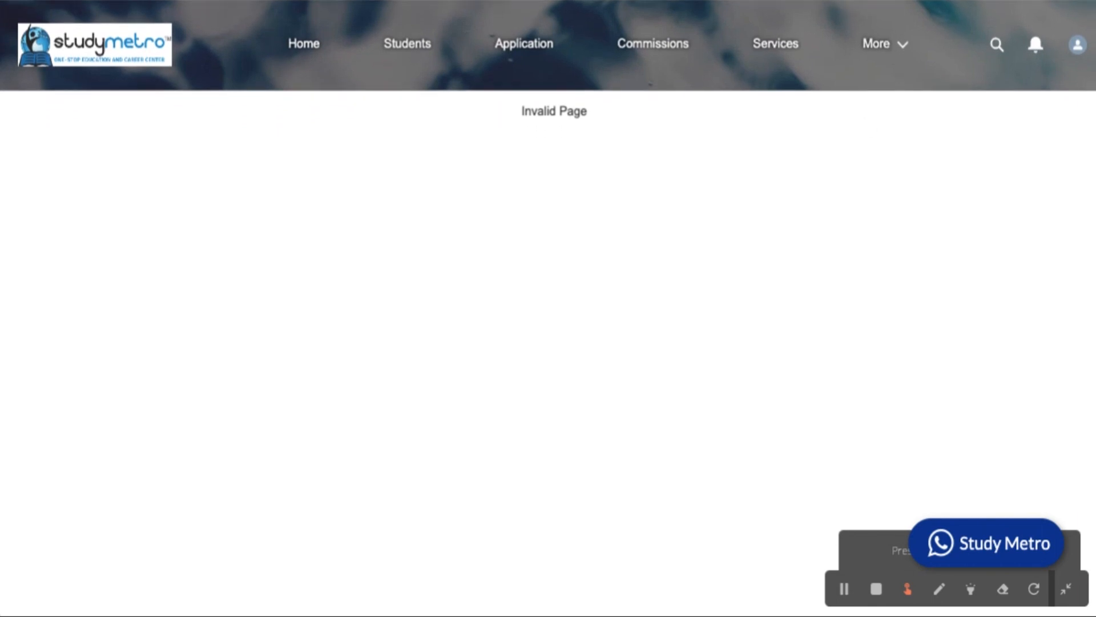
{"action": "scroll", "coordinate": [526, 293], "scroll_direction": "down", "scroll_amount": 10}
{"action": "scroll", "coordinate": [526, 294], "scroll_direction": "down", "scroll_amount": 1}
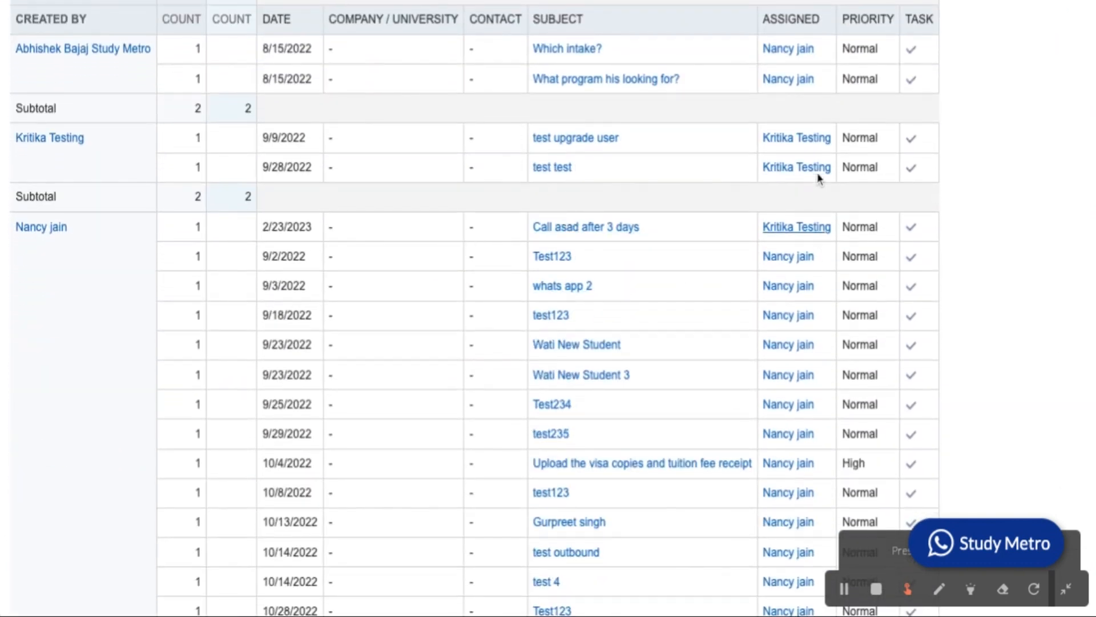
{"action": "scroll", "coordinate": [818, 183], "scroll_direction": "up", "scroll_amount": 10}
{"action": "scroll", "coordinate": [817, 172], "scroll_direction": "up", "scroll_amount": 2}
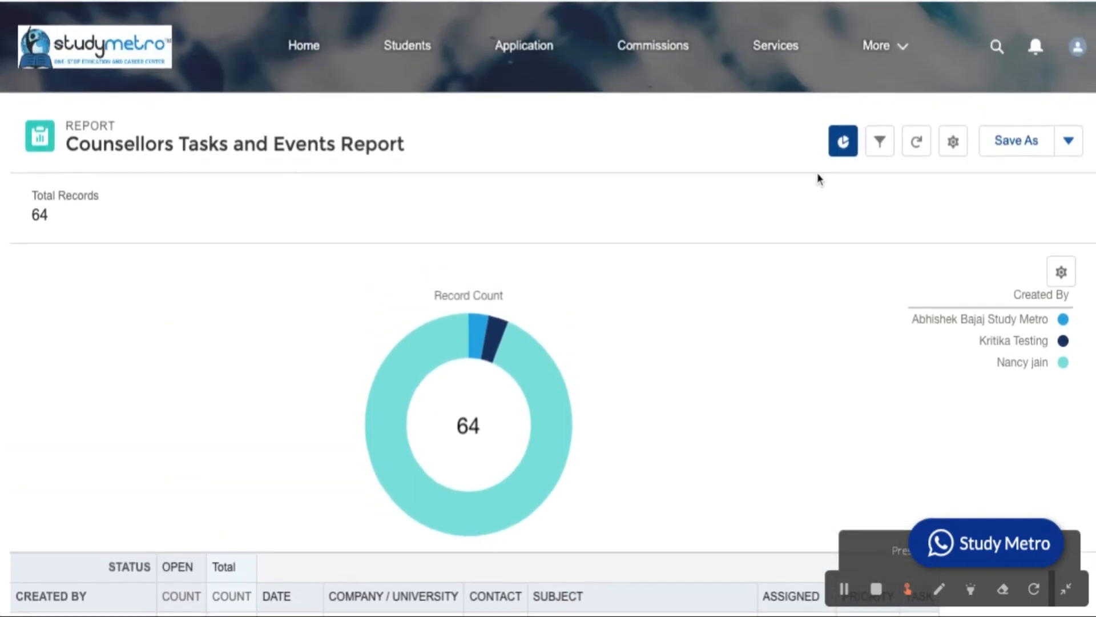
{"action": "scroll", "coordinate": [684, 298], "scroll_direction": "down", "scroll_amount": 2}
{"action": "scroll", "coordinate": [684, 297], "scroll_direction": "down", "scroll_amount": 10}
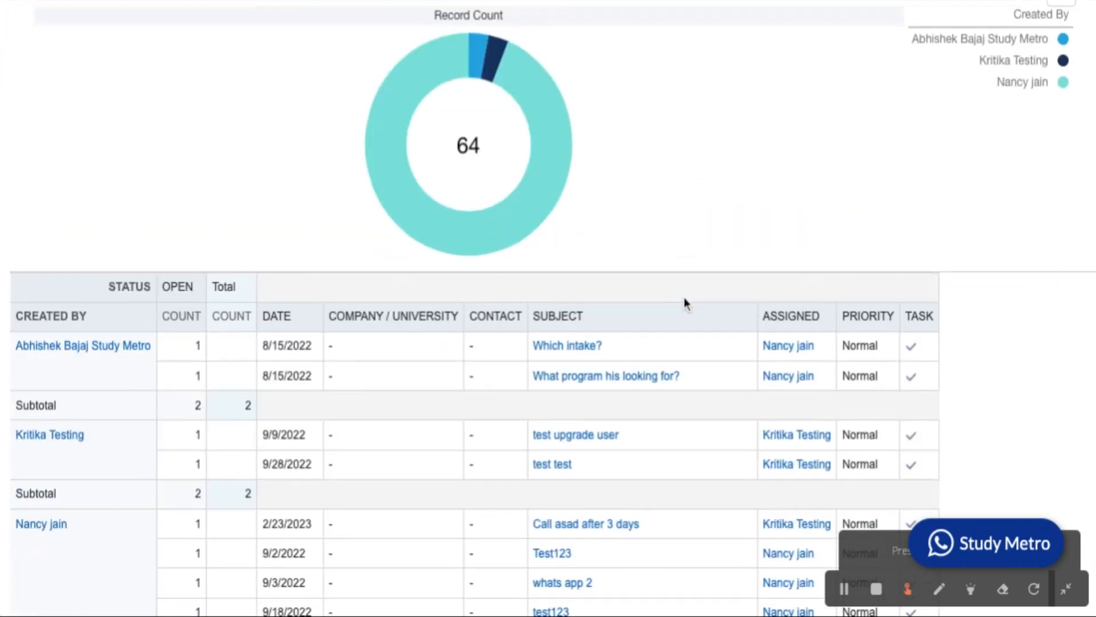
{"action": "scroll", "coordinate": [548, 308], "scroll_direction": "down", "scroll_amount": 1}
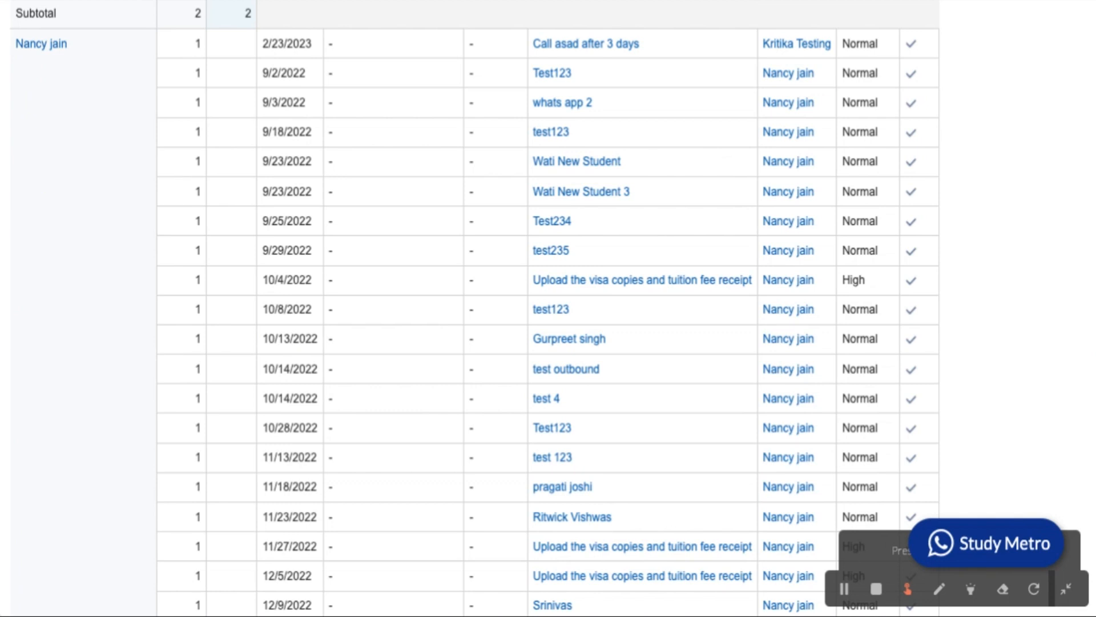
{"action": "scroll", "coordinate": [850, 188], "scroll_direction": "up", "scroll_amount": 8}
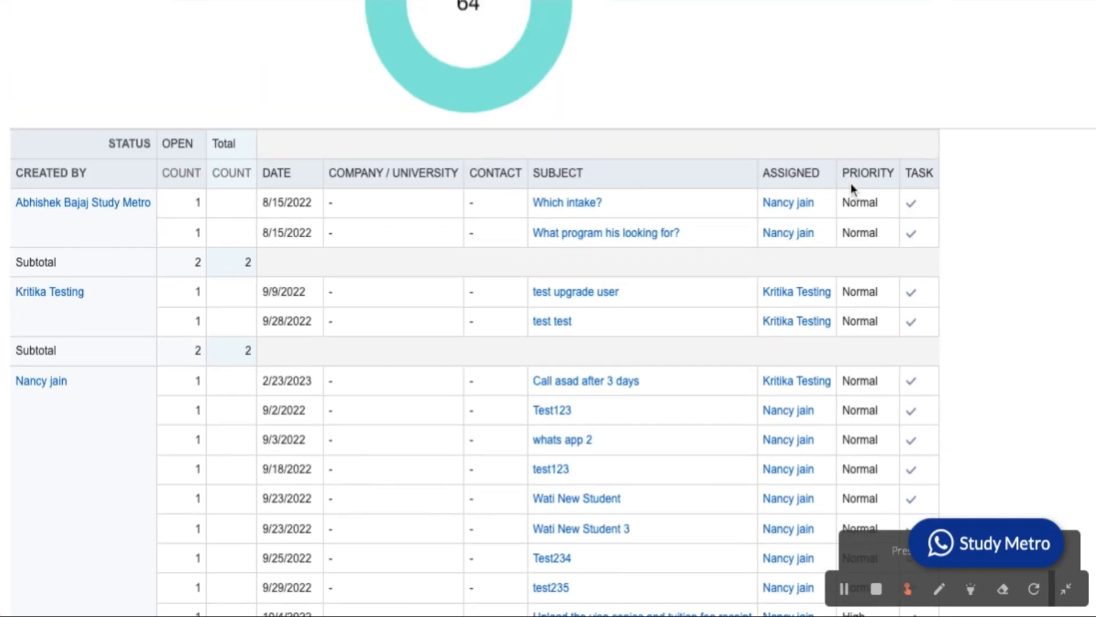
{"action": "scroll", "coordinate": [850, 188], "scroll_direction": "up", "scroll_amount": 4}
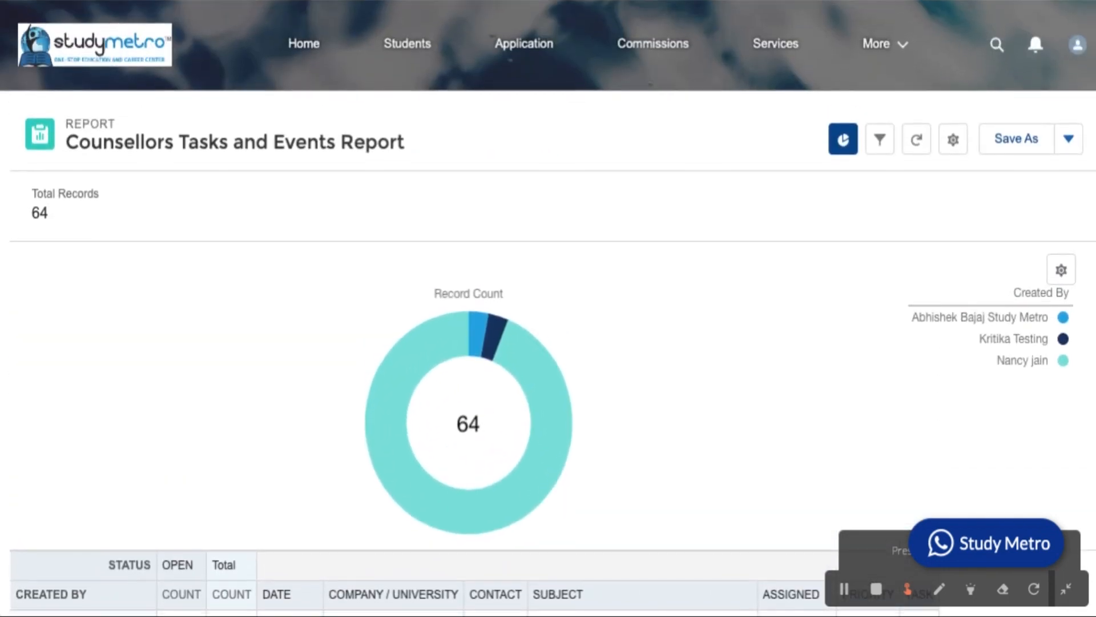